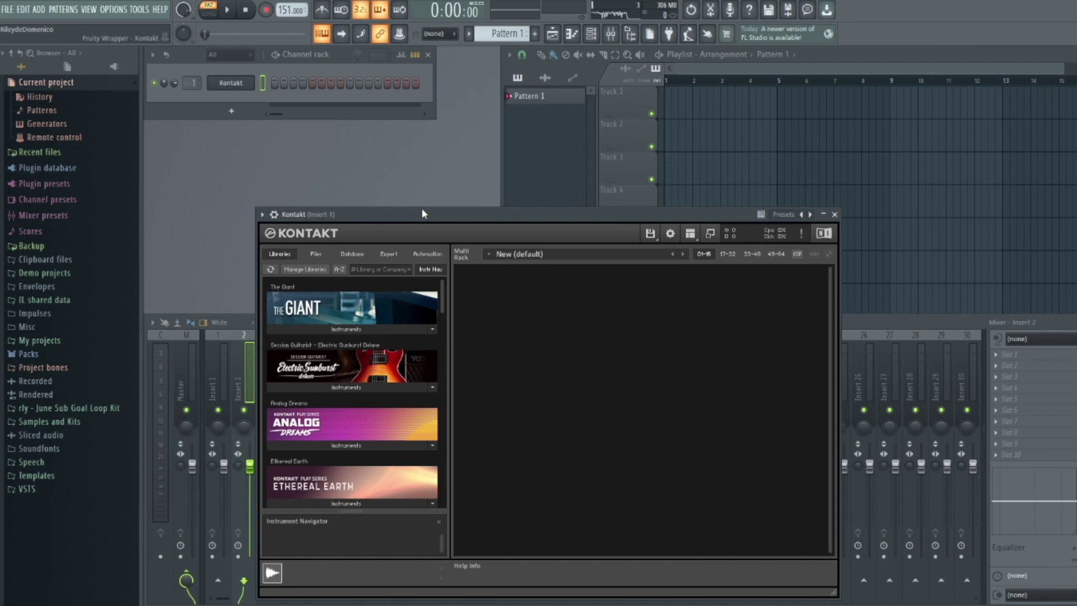
Load Electric Sunburst Deluxe (Melody) in Kontakt and open the channel's piano roll.
left_click(353, 387)
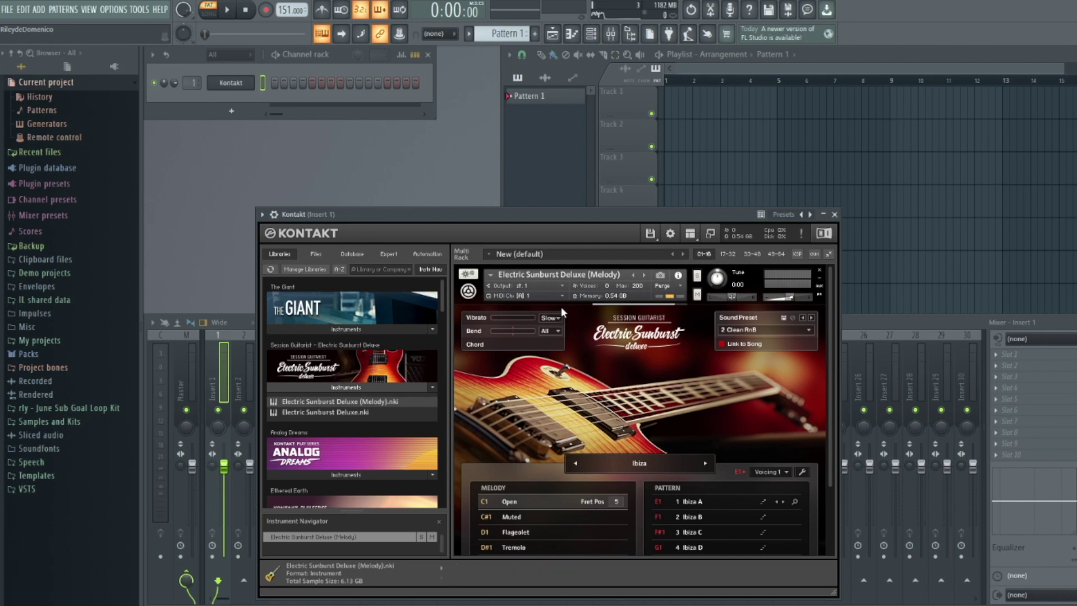
key("F7")
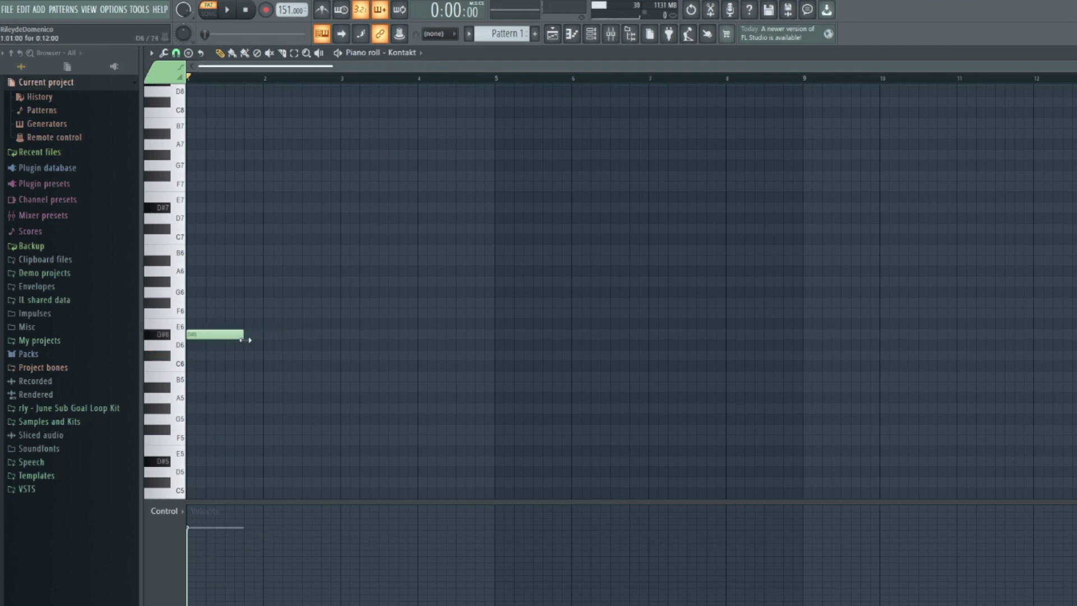
Enter two consecutive one-bar D#6 notes filling bars 1 and 2.
mouse_move(275, 335)
left_mouse_down()
mouse_move(277, 354)
mouse_move(283, 330)
left_mouse_up()
key("space")
left_click(344, 345)
right_click(347, 347)
key("space")
left_click(327, 343)
right_click(345, 345)
Add two consecutive one-bar B5 notes in bars 3 and 4.
mouse_move(349, 376)
left_mouse_down()
mouse_move(339, 378)
mouse_move(341, 409)
mouse_move(340, 367)
left_mouse_up()
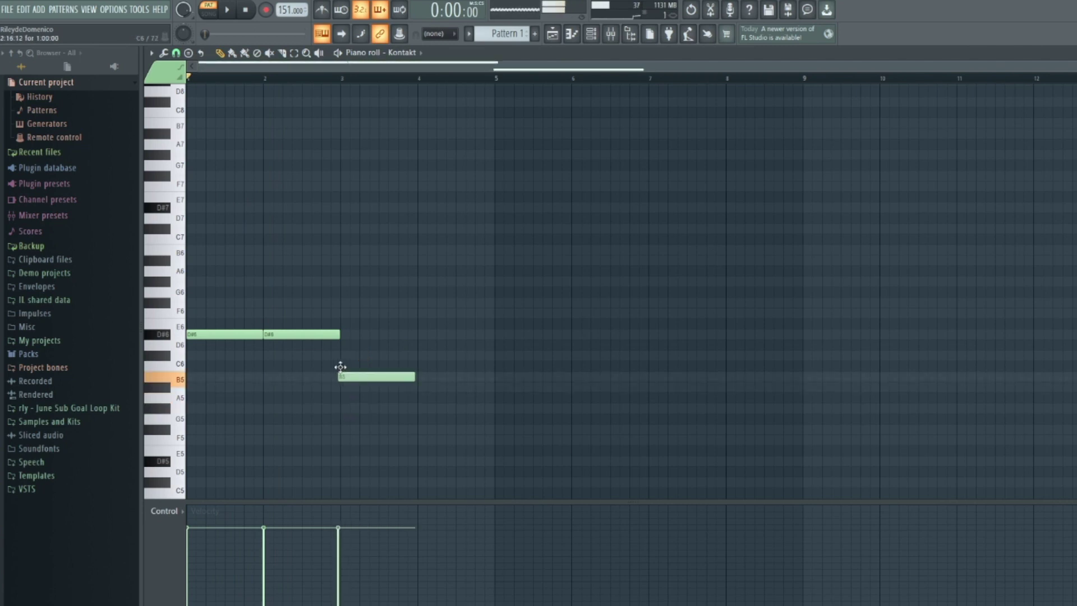
left_click(418, 387)
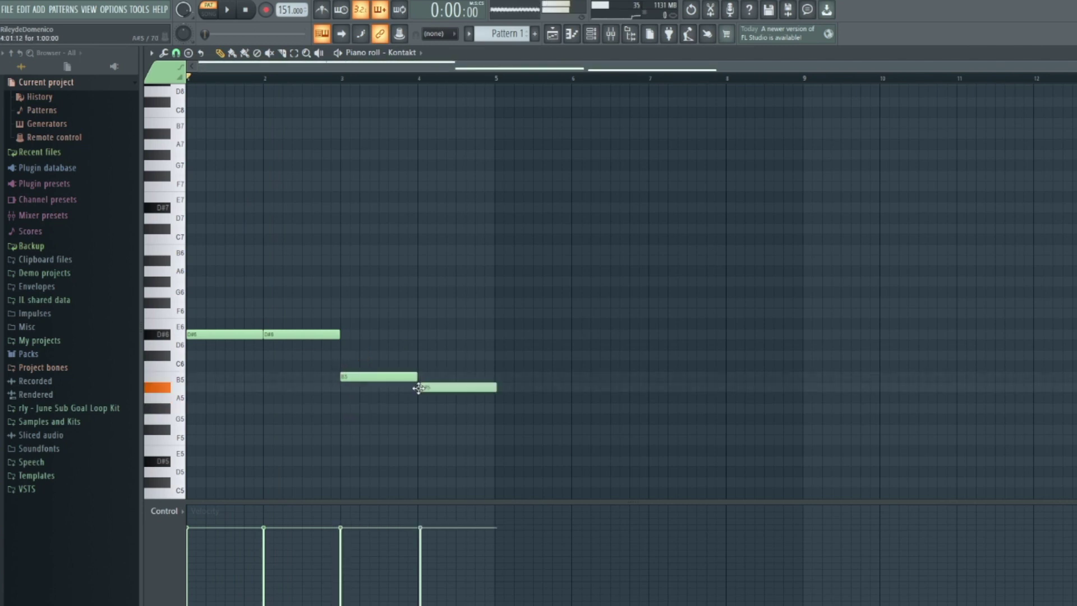
left_click_drag(417, 387, 415, 375)
key("space")
Add two one-bar notes in bars 5 and 6 and set them to G#5.
left_click(494, 387)
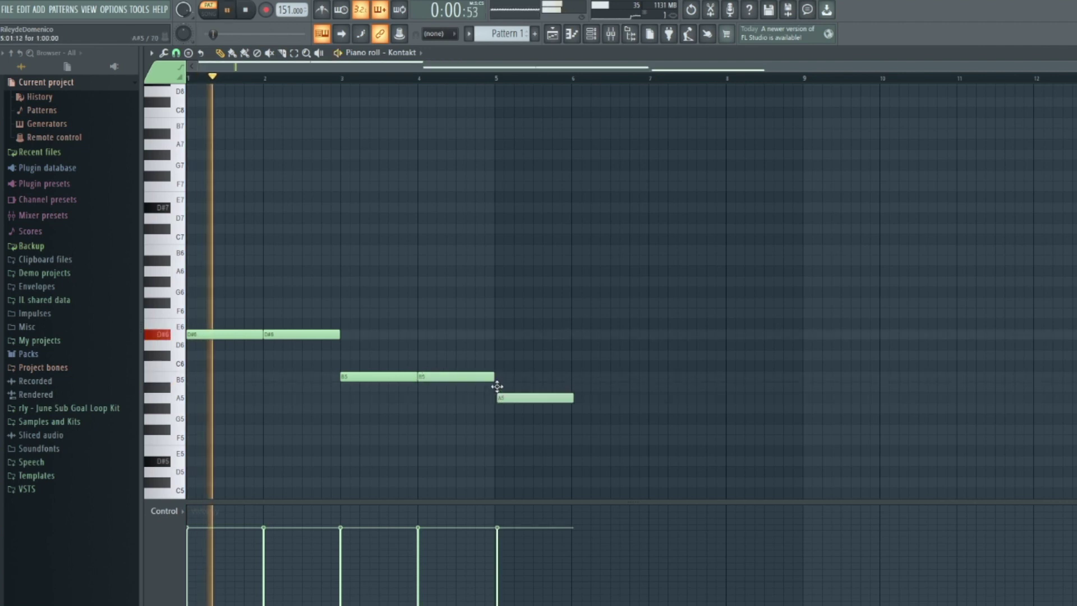
left_click(576, 387)
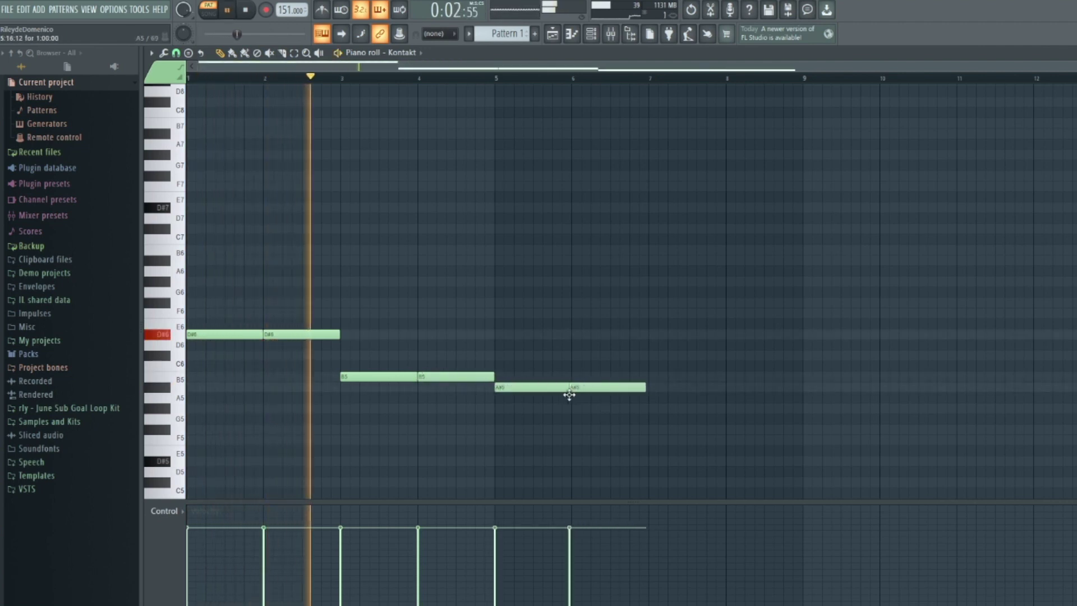
left_click_drag(665, 387, 534, 410)
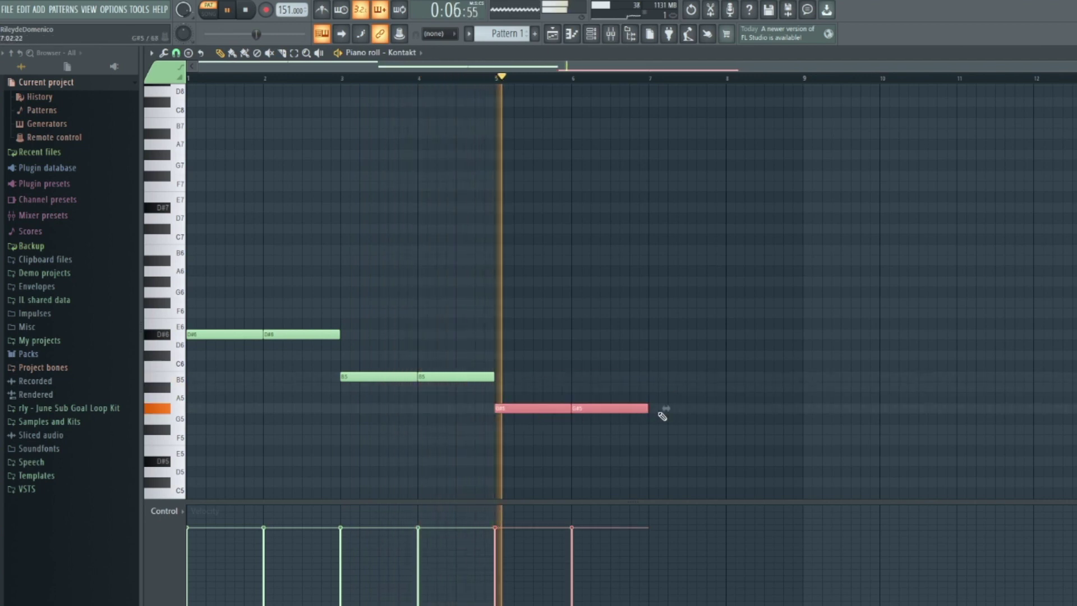
Duplicate the two G#5 notes into bars 7 and 8 and raise the copies to A#5.
key("ctrl+b")
left_click_drag(658, 410, 656, 388)
key("ctrl+d")
key("space")
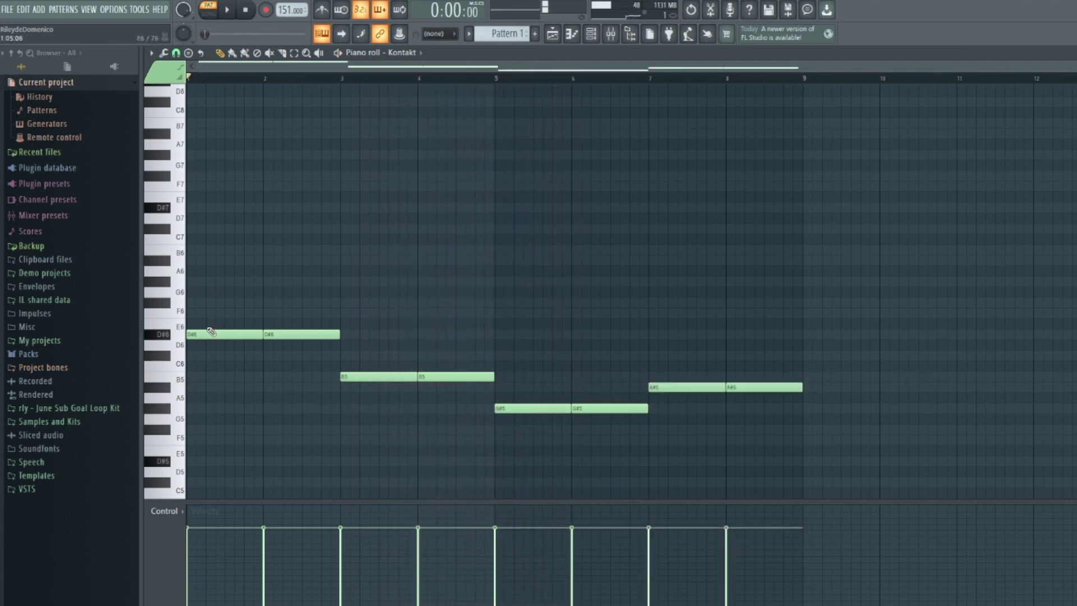
Place staggered one-bar F#6 and A#6 notes above the first D#6, starting at steps 3 and 5 of bar 1.
left_click(217, 302)
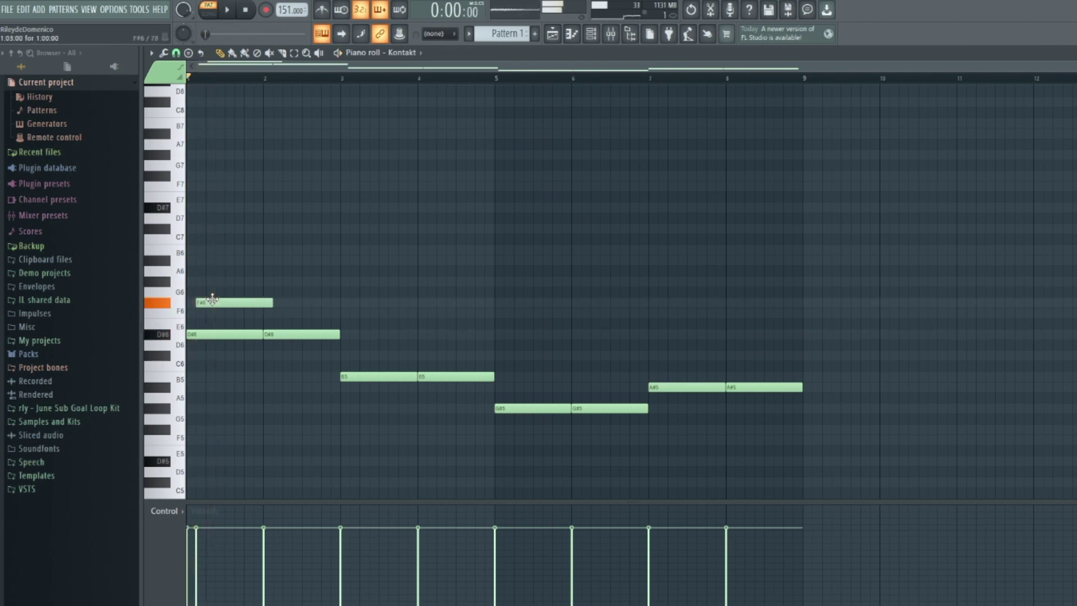
left_click_drag(206, 262, 205, 251)
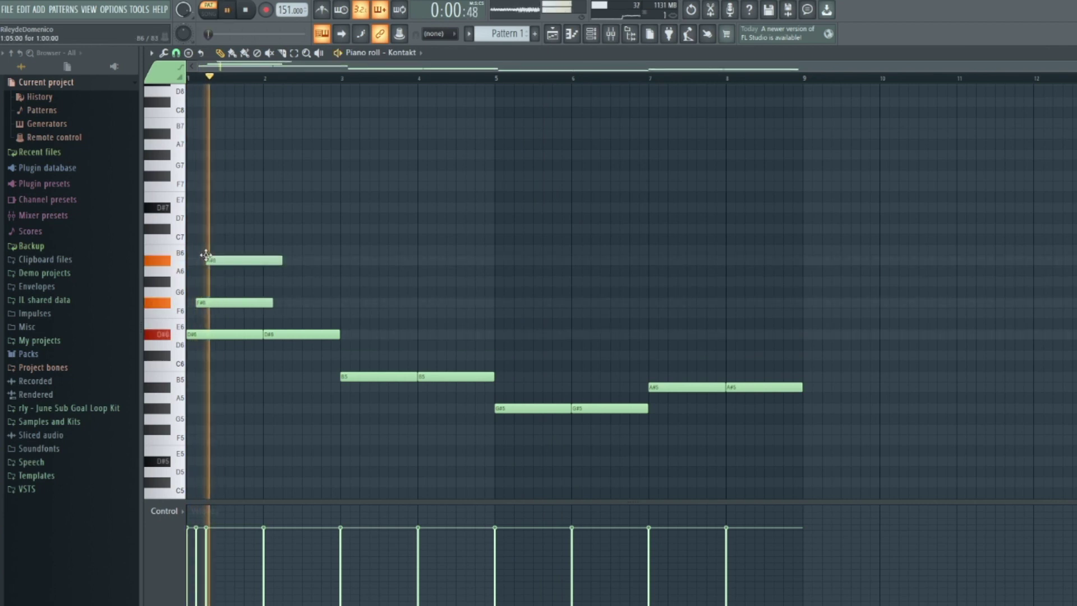
Transpose all notes in the pattern down one octave and deselect them.
key("ctrl+a")
key("ctrl+Down")
key("space")
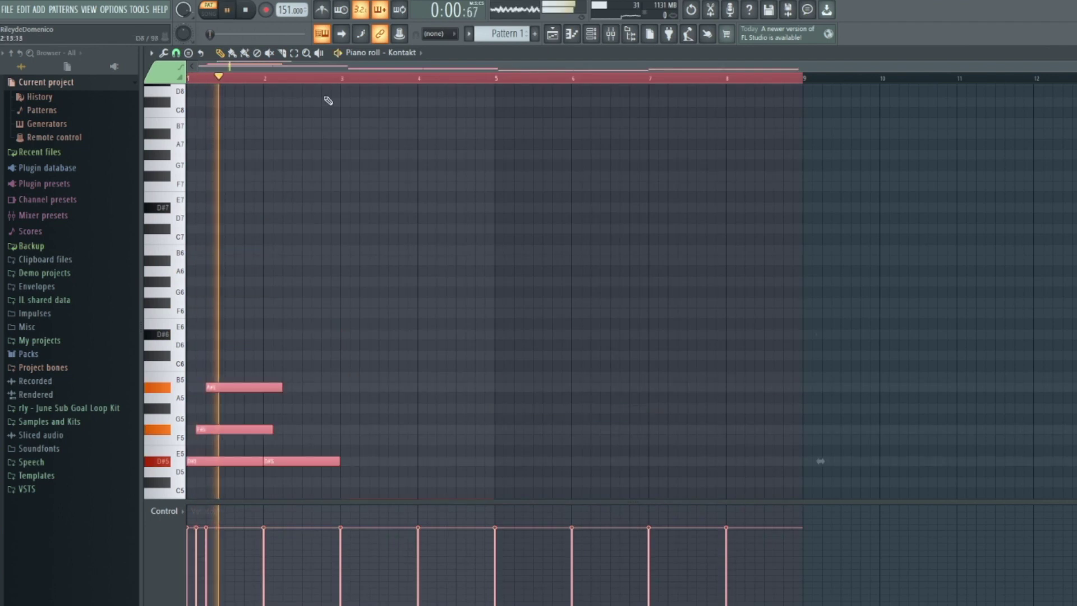
key("ctrl+d")
Delete the staggered F#5 and A#5 notes above the first D#5.
scroll(297, 210, "down", 4)
right_click(252, 261)
right_click(197, 303)
key("space")
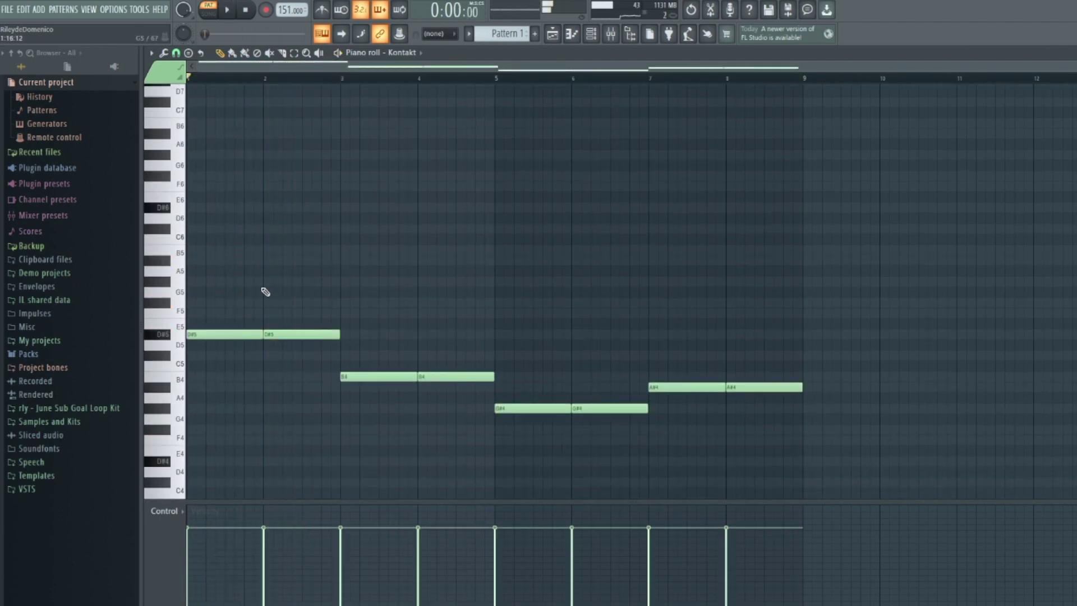
Add one-bar F#5 and A#5 notes at the start of bar 1 and duplicate the pair through bar 8.
left_click_drag(213, 300, 189, 301)
left_click(223, 260)
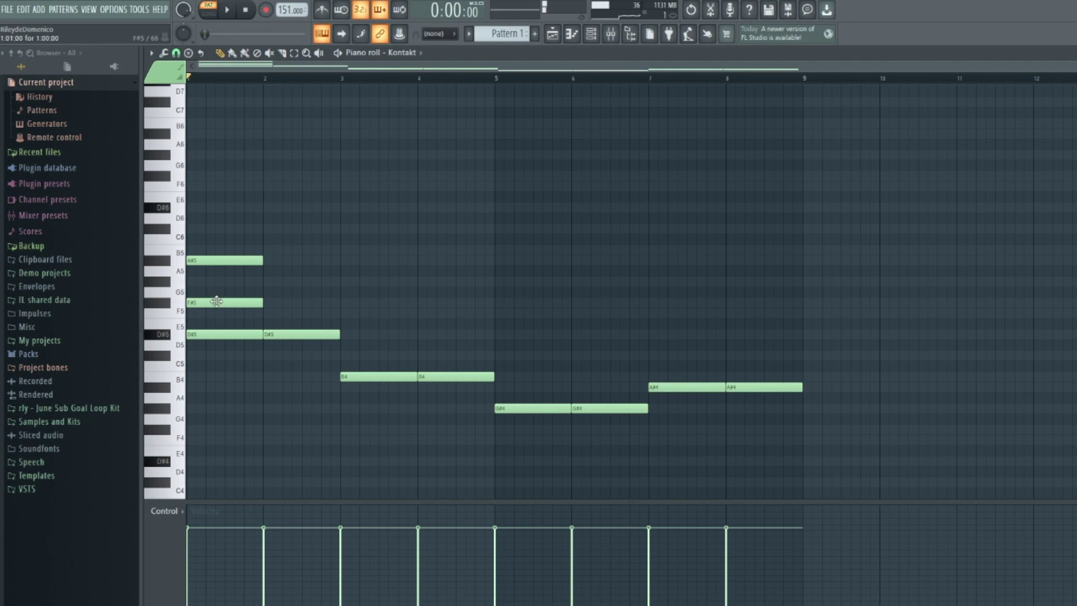
key("ctrl+b")
key("ctrl+b")
key("ctrl+b")
key("ctrl+b")
key("ctrl+b")
key("ctrl+b")
key("ctrl+b")
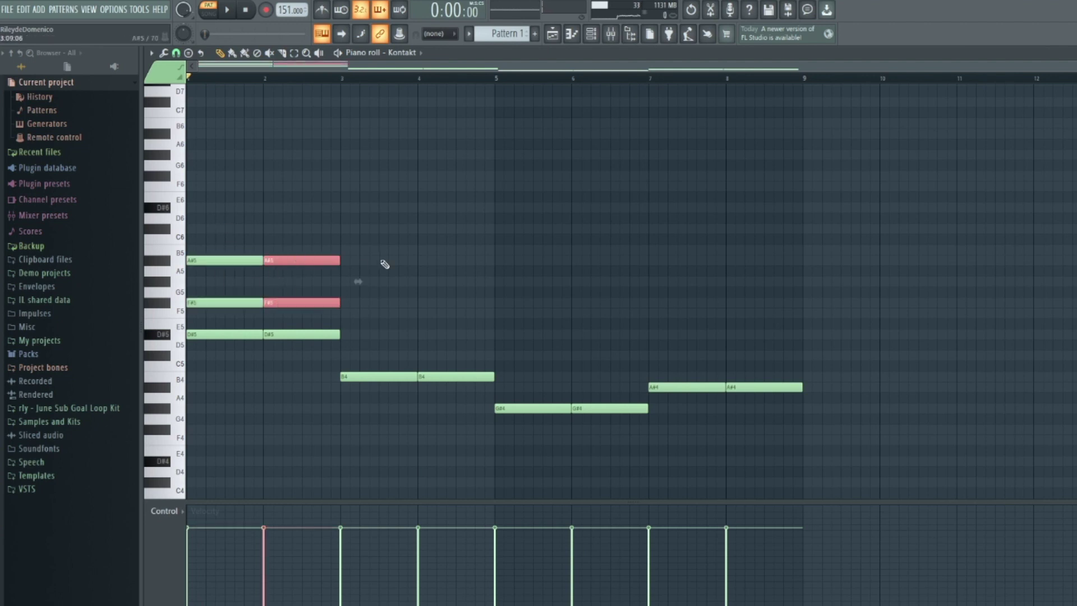
key("ctrl+d")
Delete the row of F#5 notes while keeping the repeated A#5 notes.
right_click(269, 303)
right_click(443, 303)
right_click(533, 303)
Place an F#5 note at step 7 of bar 1 and shorten it to end at bar 2.
mouse_move(215, 311)
left_mouse_down()
mouse_move(214, 291)
mouse_move(218, 309)
left_mouse_up()
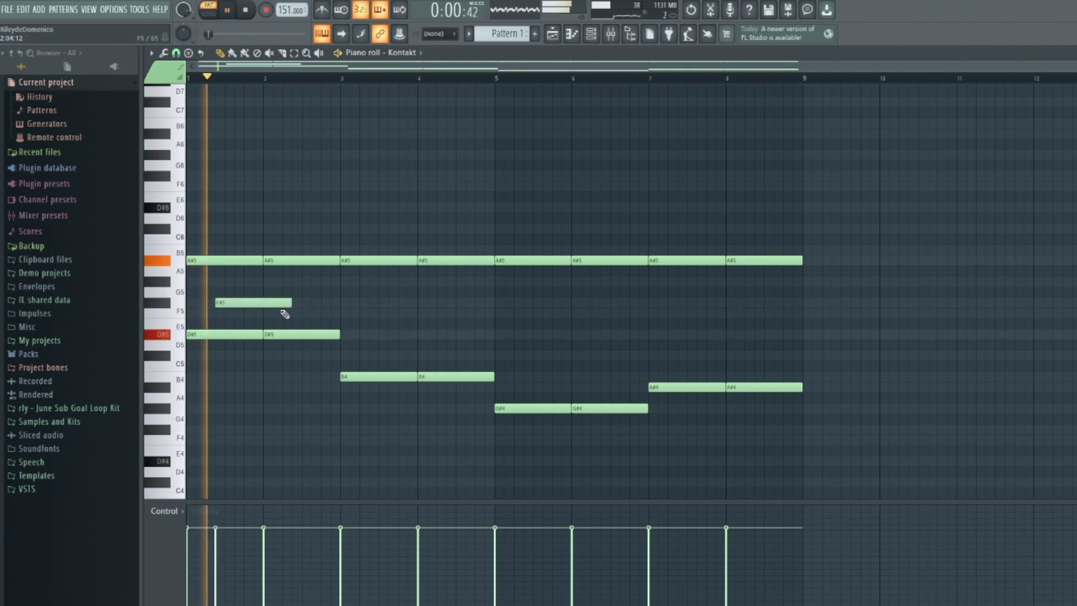
left_click_drag(291, 303, 262, 305)
key("space")
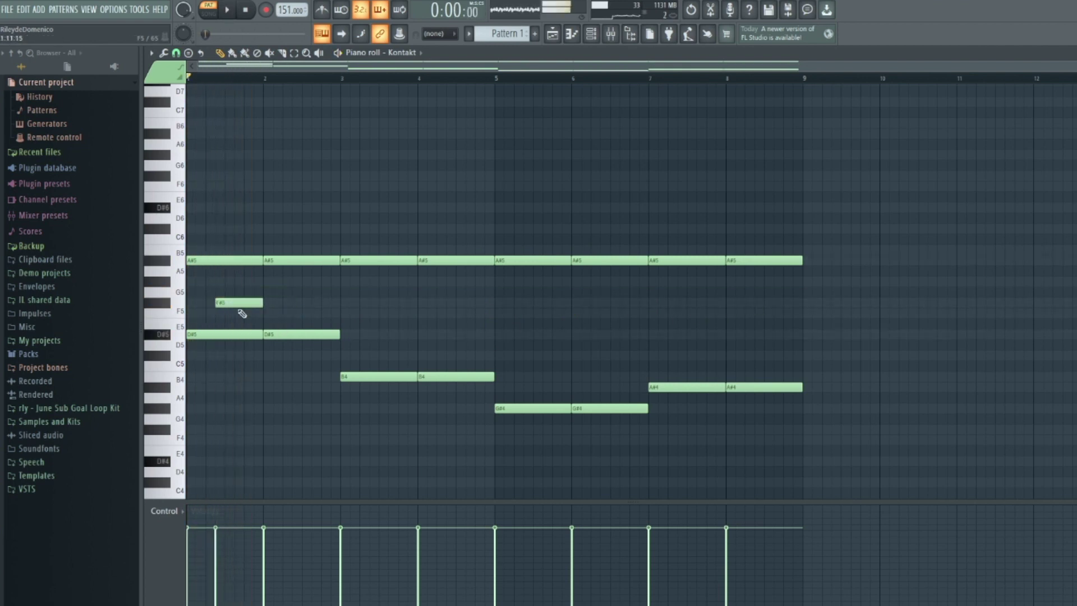
Select the eight repeated A#5 notes and transpose them up one octave, comparing both octaves by playback.
left_click_drag(191, 250, 824, 255)
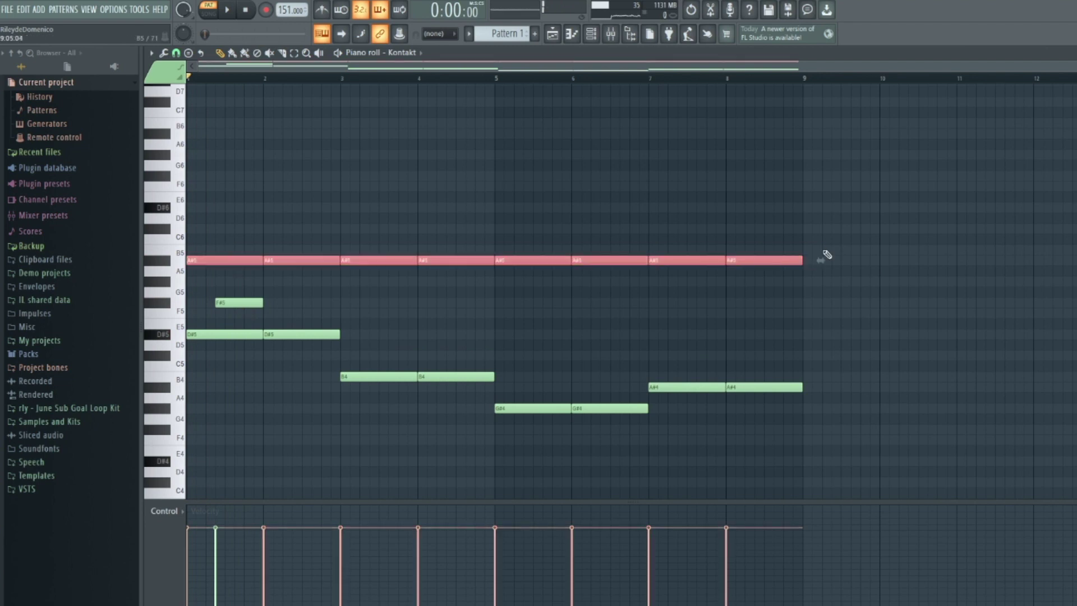
key("ctrl+Up")
key("space")
key("space")
key("ctrl+Down")
key("space")
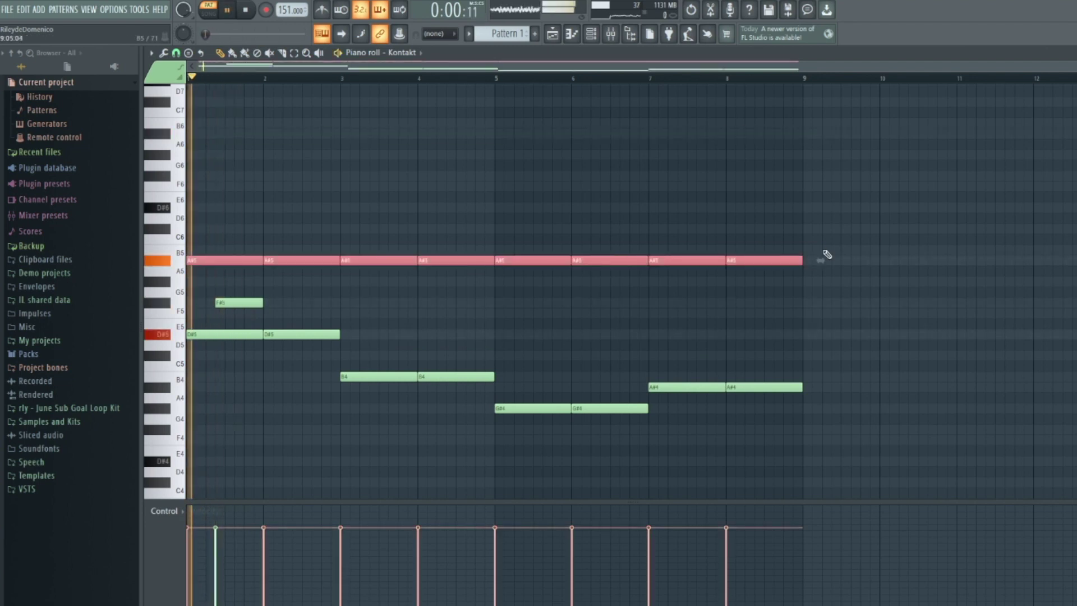
key("ctrl+Up")
key("space")
key("space")
Add a half-bar G#6 note in the second half of bar 1 and play the pattern.
left_click(237, 164)
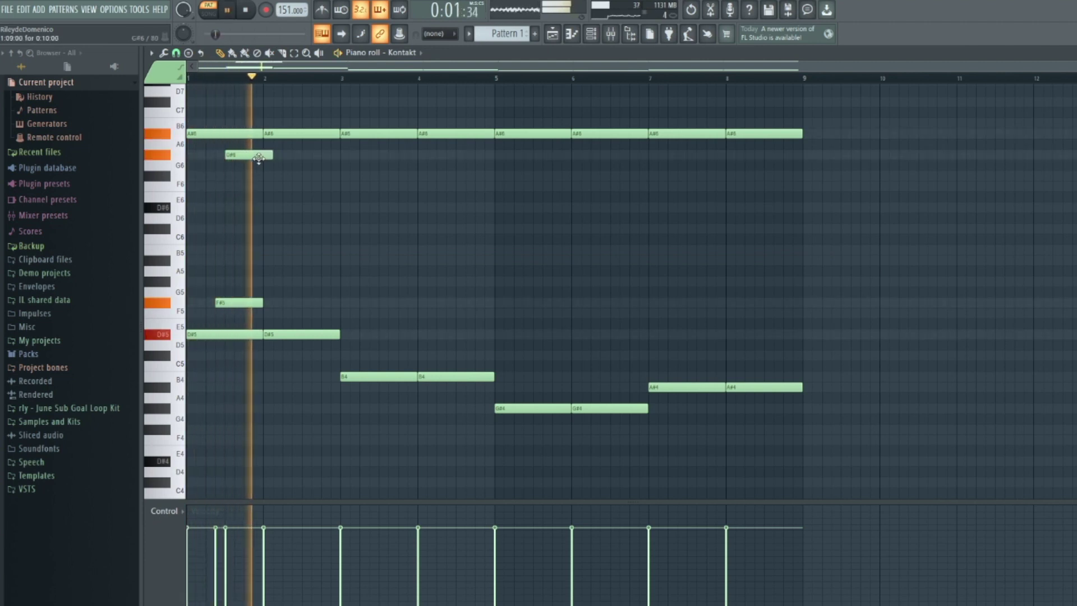
key("space")
key("space")
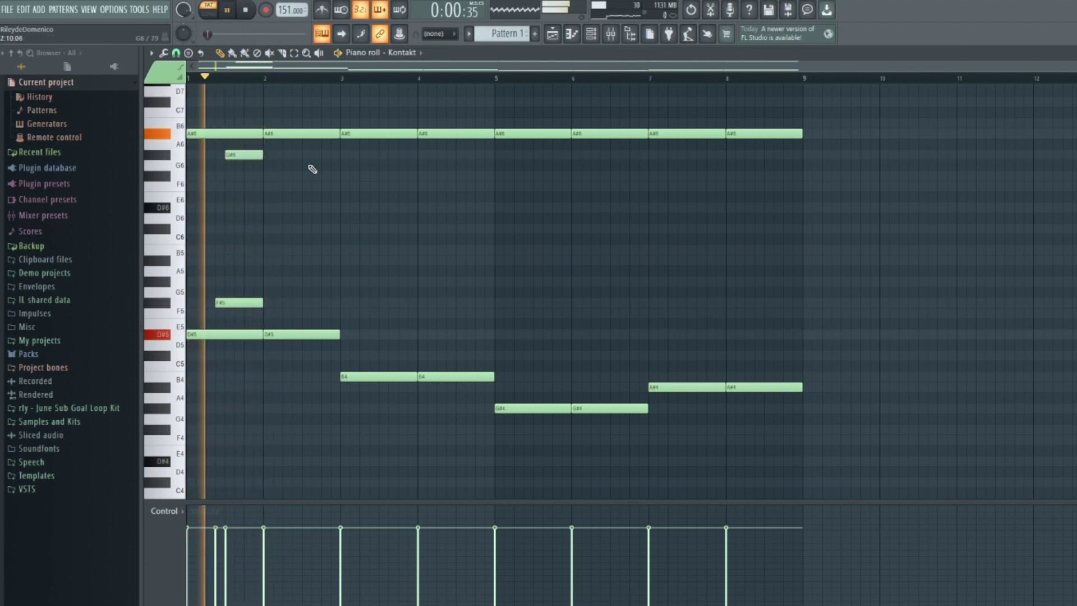
Add a half-bar C#7 note in the second half of bar 2 and play the pattern.
key("space")
left_click_drag(304, 123, 302, 97)
key("space")
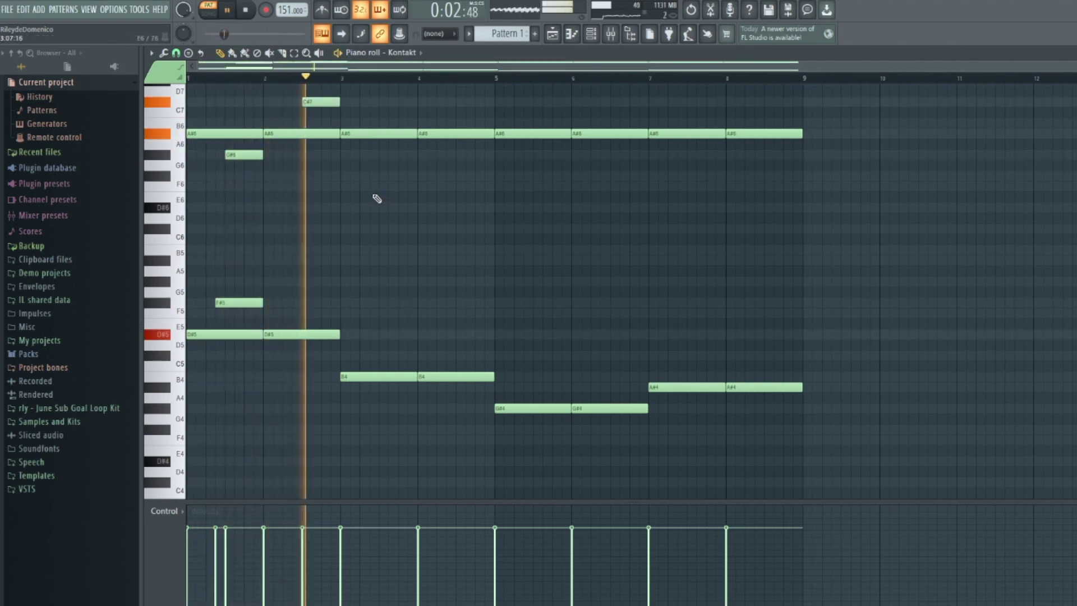
Add a half-bar G#6 note in the second half of bar 3 and play the pattern.
scroll(360, 207, "up", 1)
key("space")
key("space")
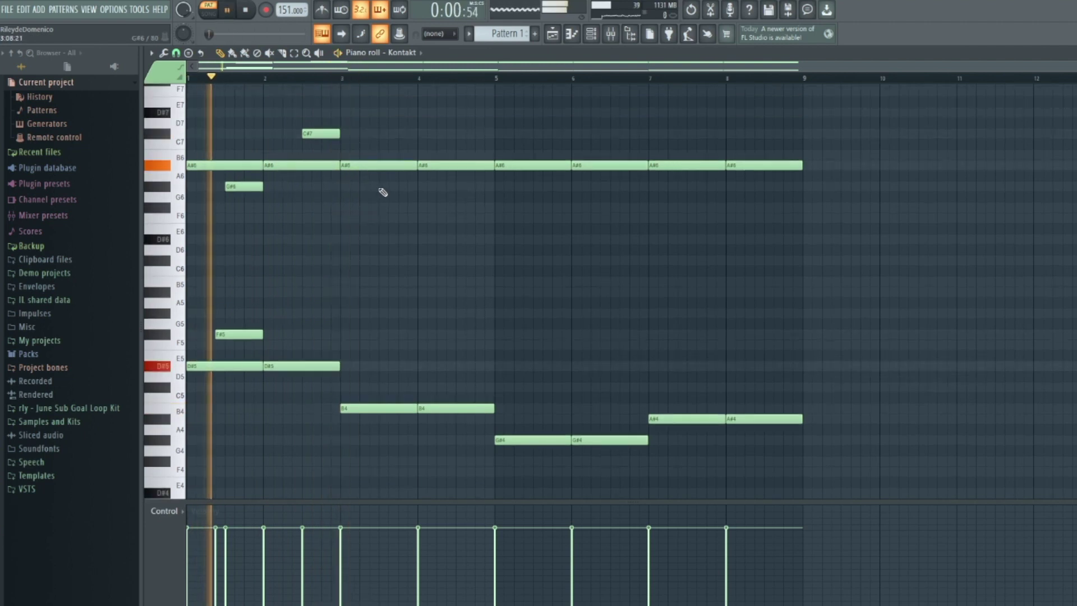
left_click(380, 186)
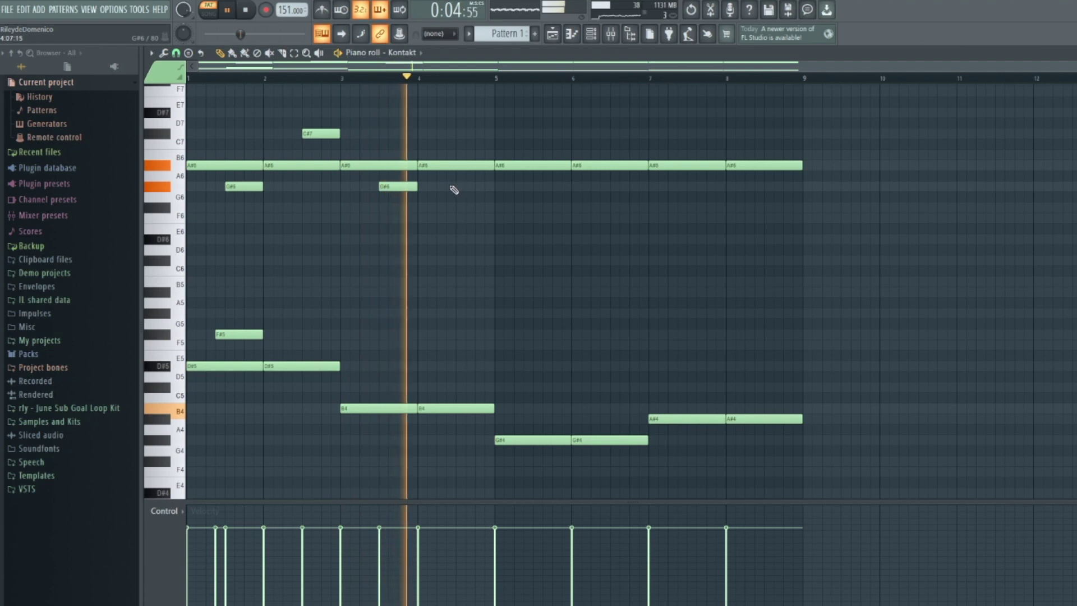
key("space")
key("space")
left_click(437, 219)
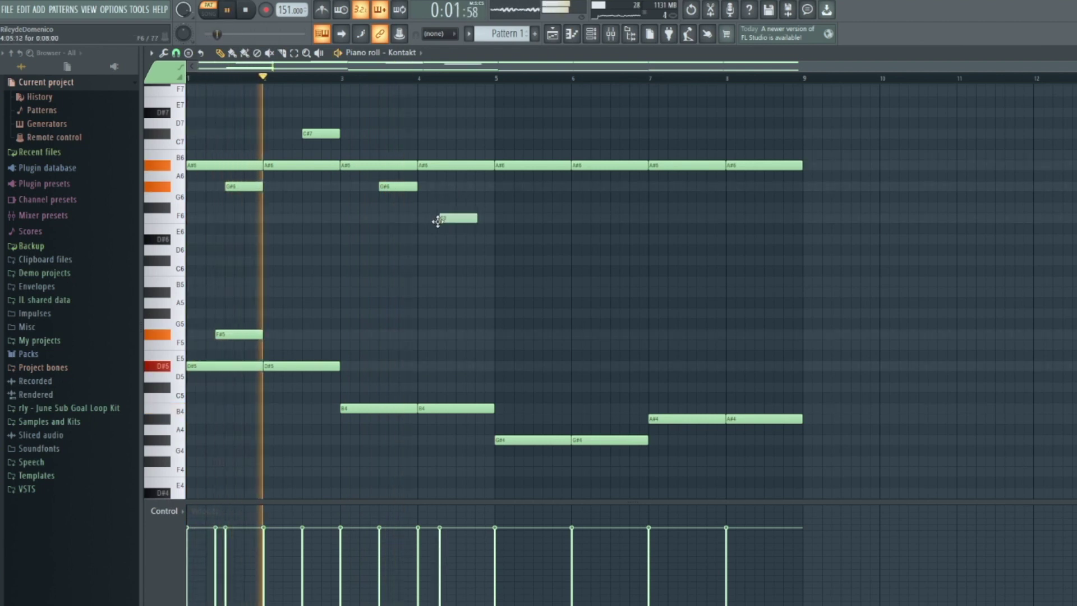
left_click_drag(474, 218, 456, 223)
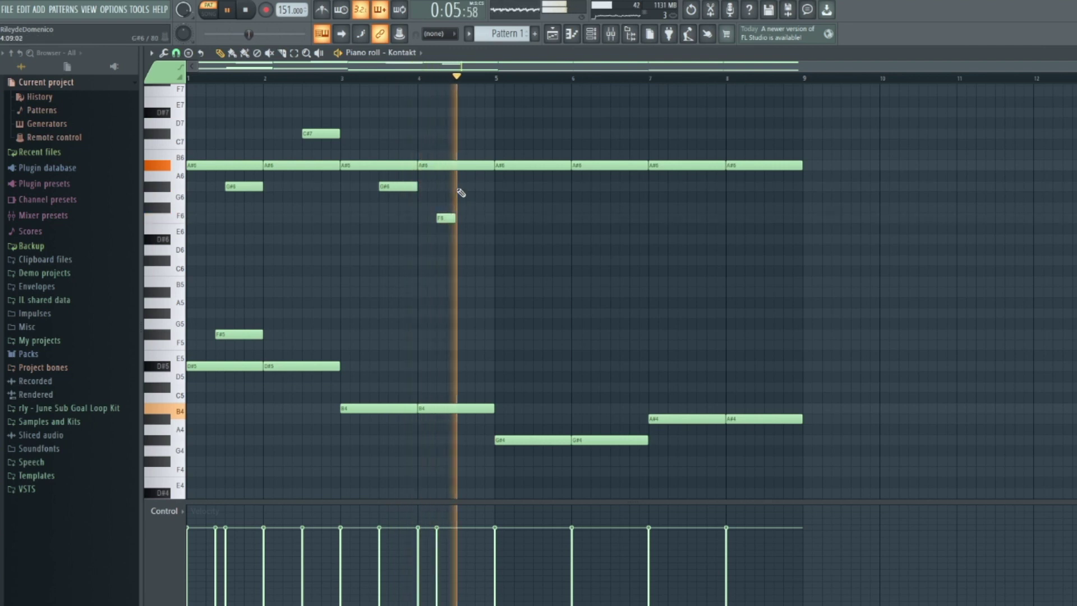
key("space")
right_click(447, 218)
key("space")
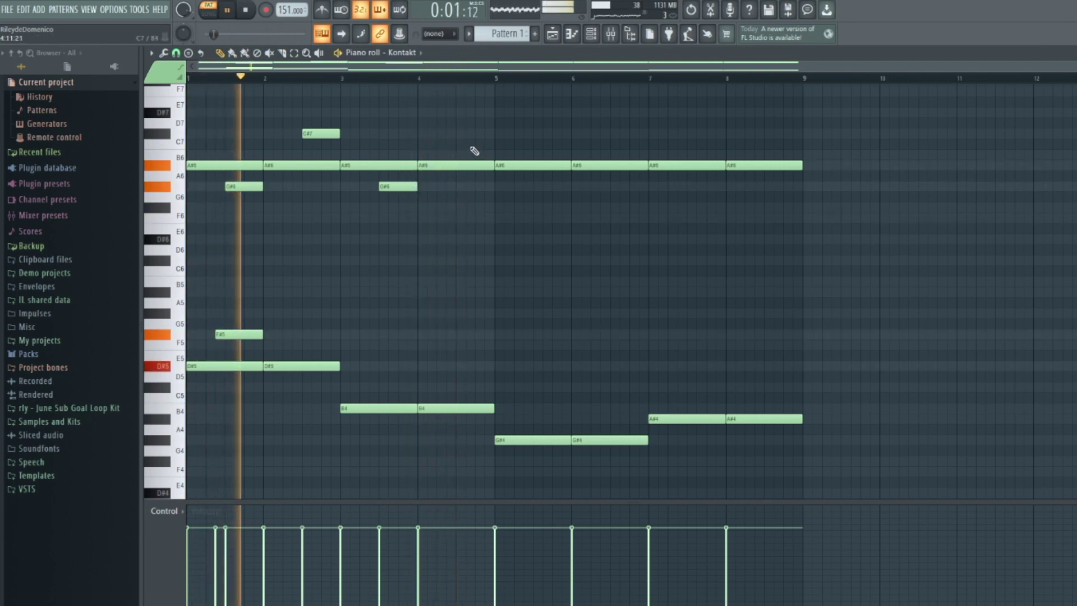
Add a half-bar C#7 note in the second half of bar 4 and delete the short F#5 note in bar 1.
left_click_drag(457, 157, 473, 128)
key("space")
key("space")
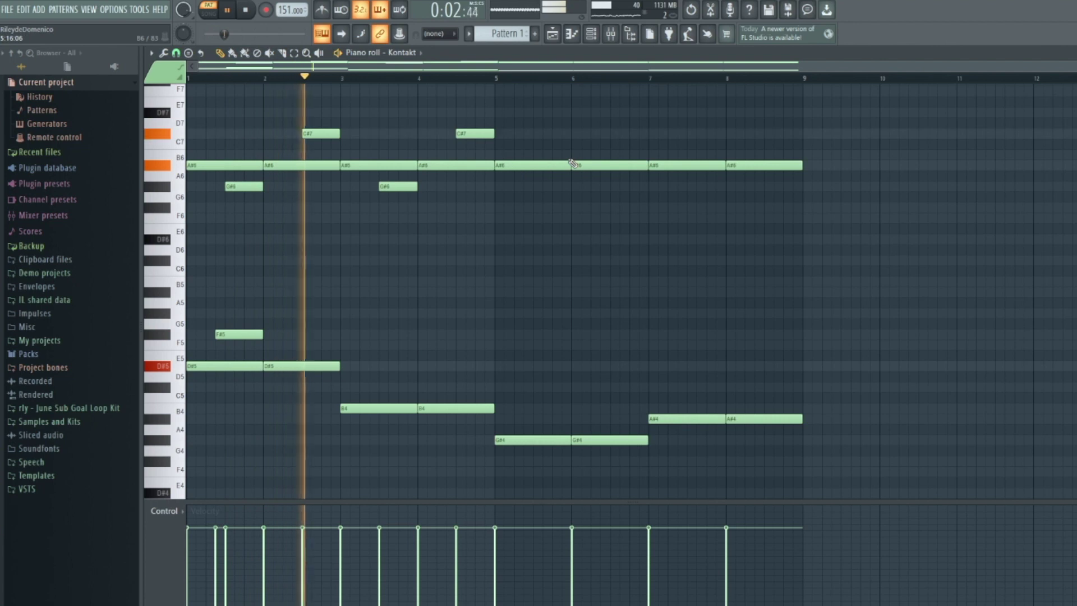
right_click(258, 334)
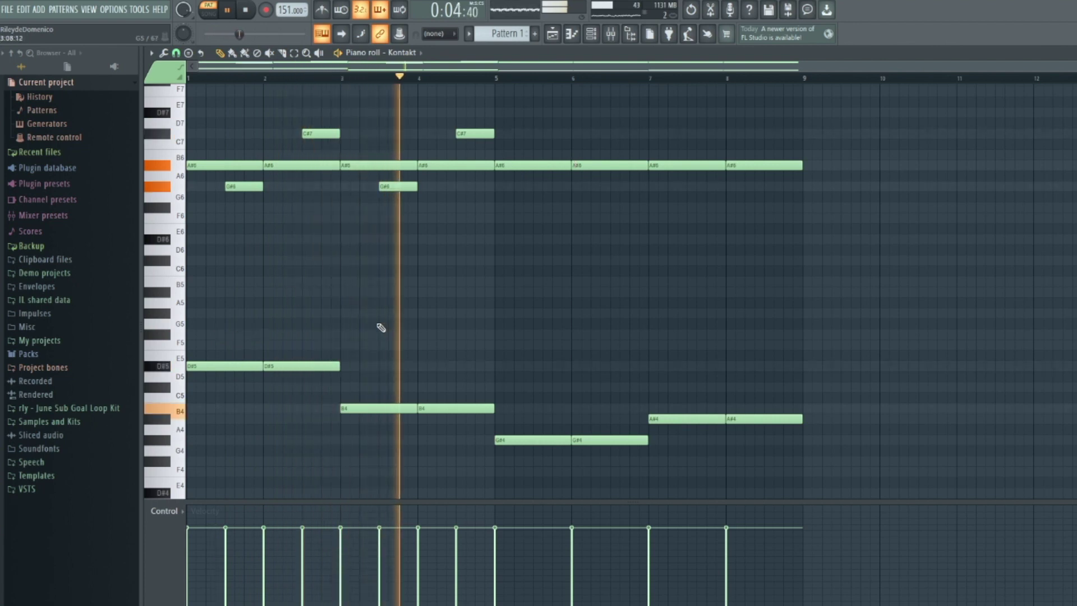
key("space")
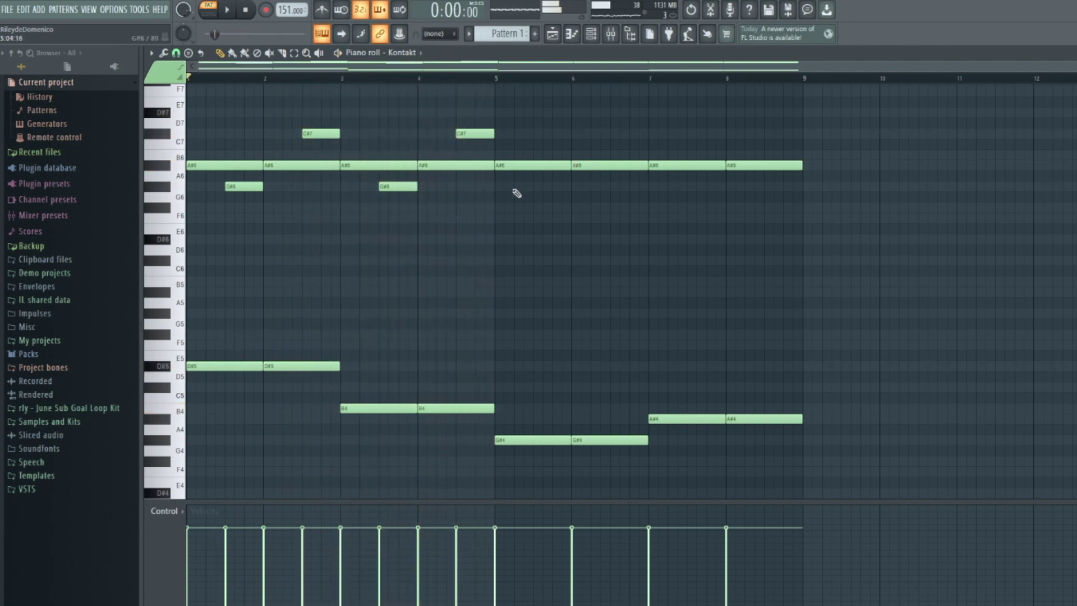
Duplicate the G#6 and C#7 melody notes from bars 1 to 4 into bars 5 to 8.
left_click_drag(529, 111, 119, 244)
key("ctrl+b")
key("ctrl+d")
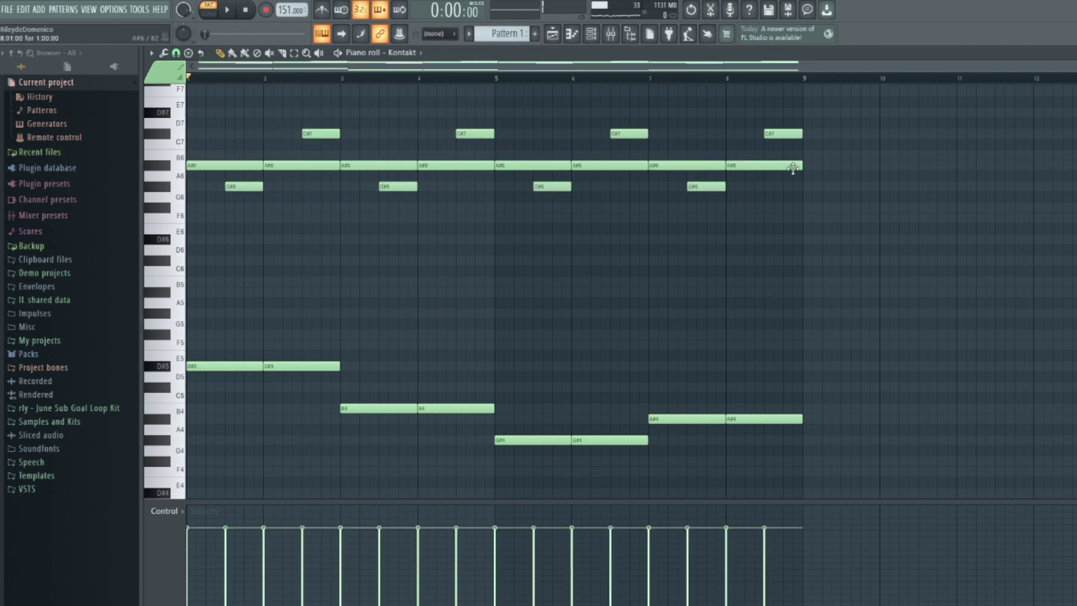
Rework bar 8 into a full-bar B6, an A#6 in the second half and a G#6 in the last quarter, replacing the C#7.
key("space")
left_click(491, 80)
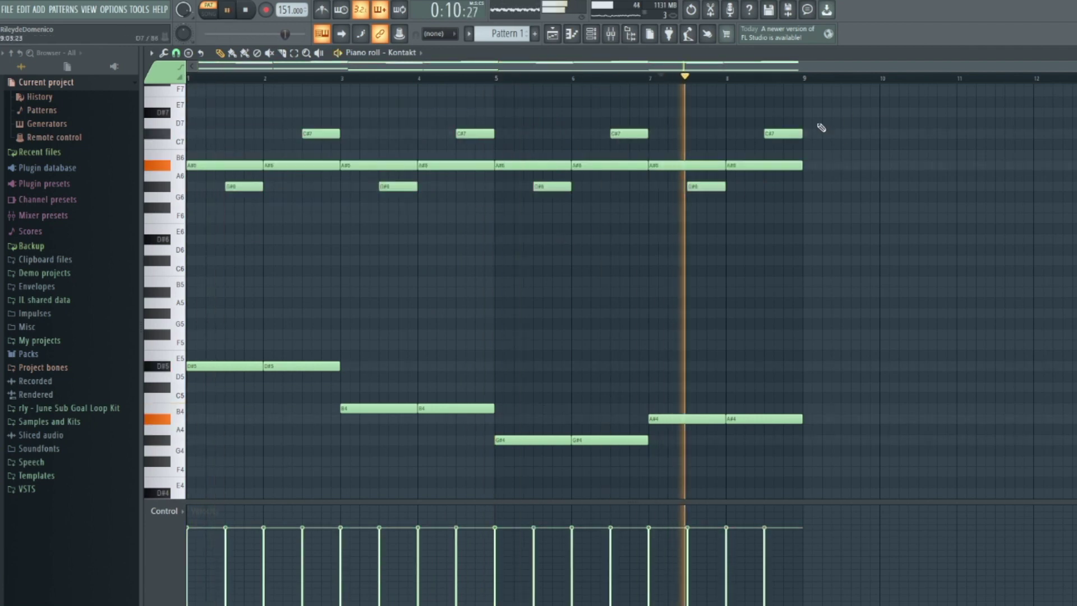
key("space")
key("space")
left_click_drag(762, 167, 800, 167)
key("space")
key("space")
left_click(785, 186)
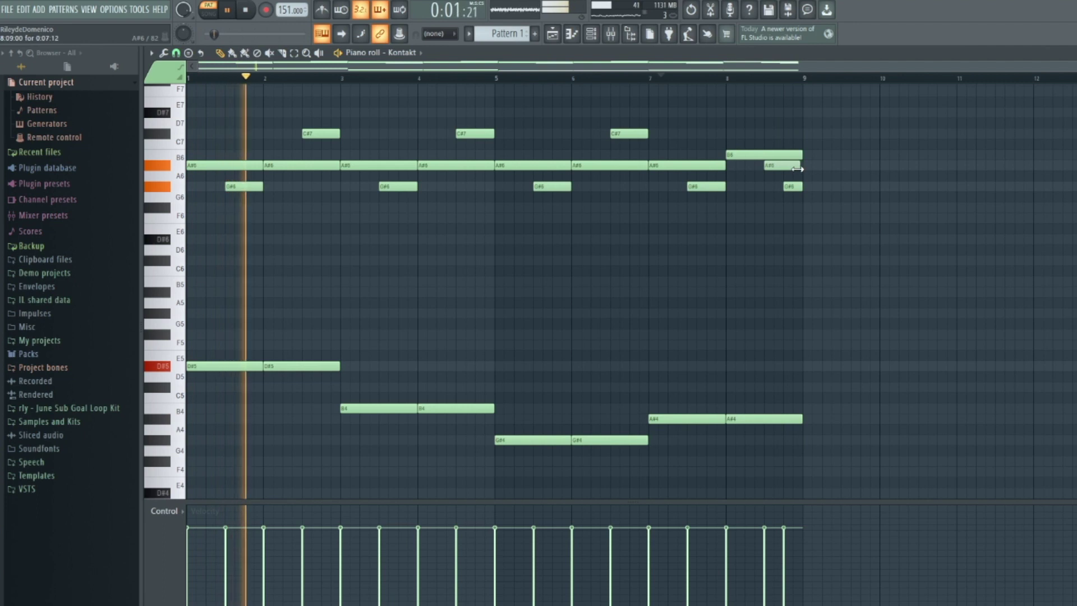
Add one-bar A#5 harmony notes above the D#5 bass notes in bars 1 and 2.
key("space")
left_click_drag(189, 301, 213, 275)
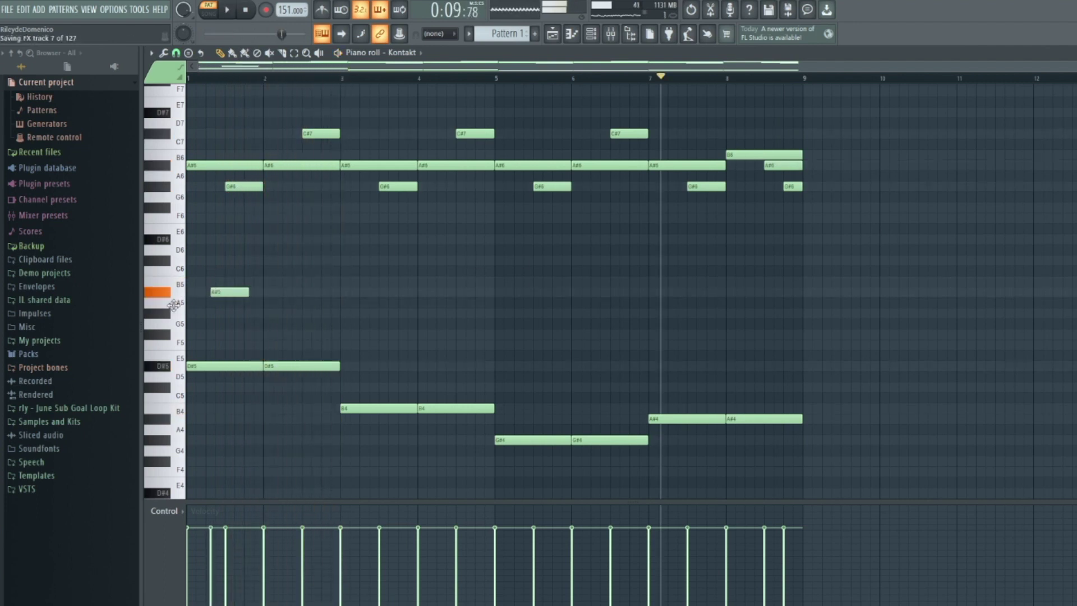
left_click_drag(174, 305, 124, 335)
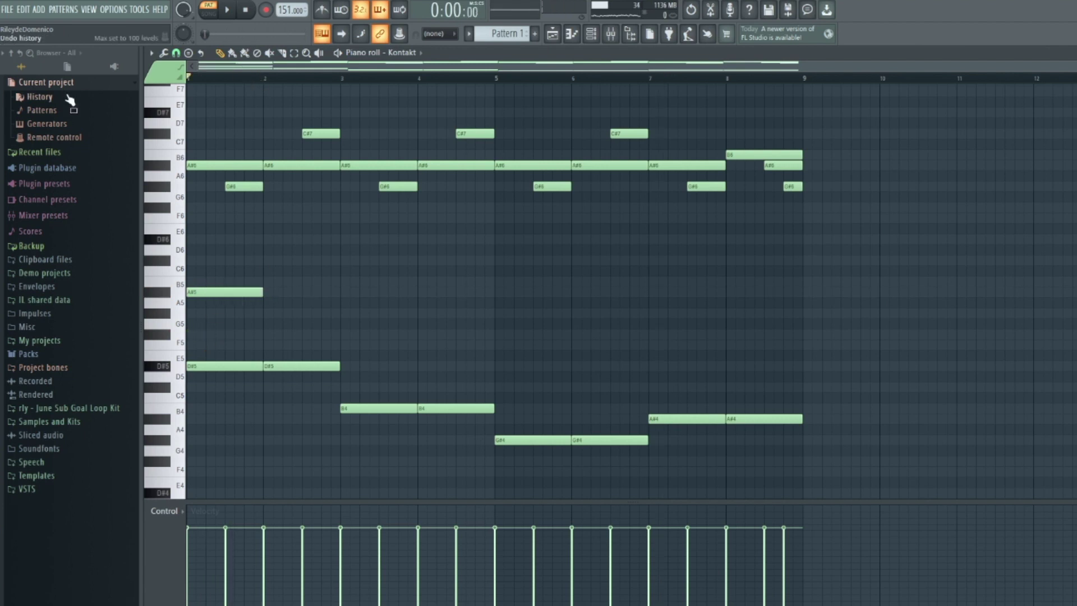
key("space")
left_click(263, 293)
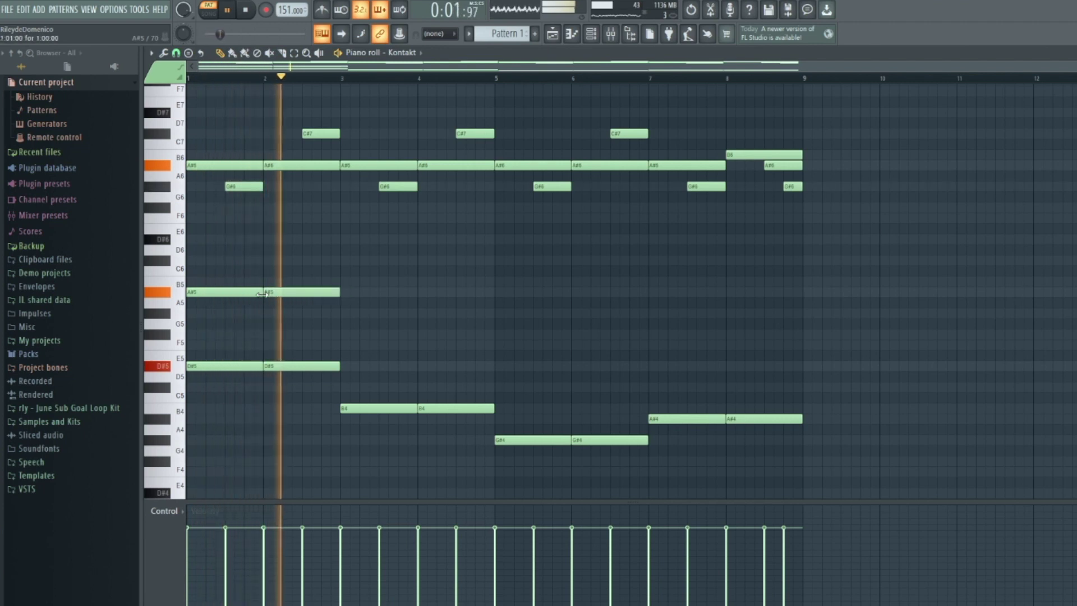
Add one-bar F#5 harmony notes above the B4 bass notes in bars 3 and 4.
left_click(352, 366)
left_click(341, 334)
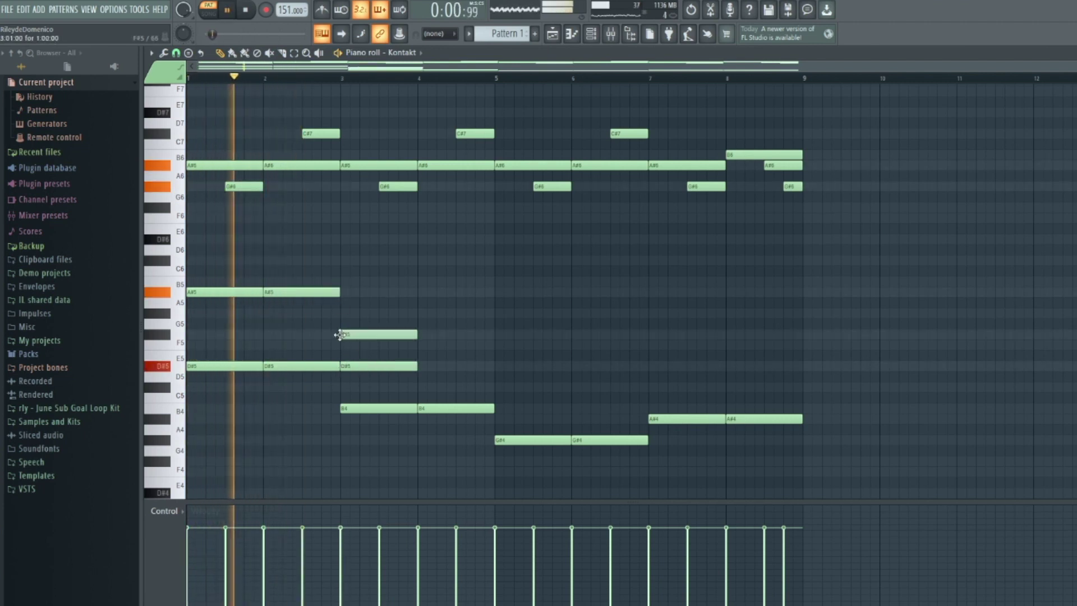
left_click(452, 335)
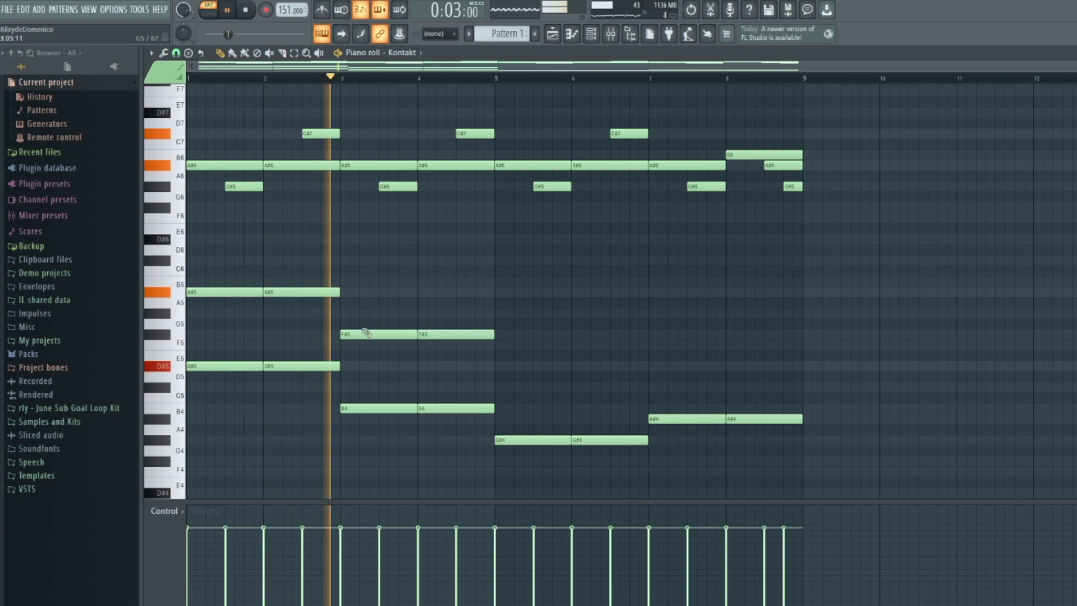
Duplicate the F#5 harmony pair into bars 5 and 6 as D#5 and into bars 7 and 8 as F5.
left_click_drag(534, 339, 401, 331)
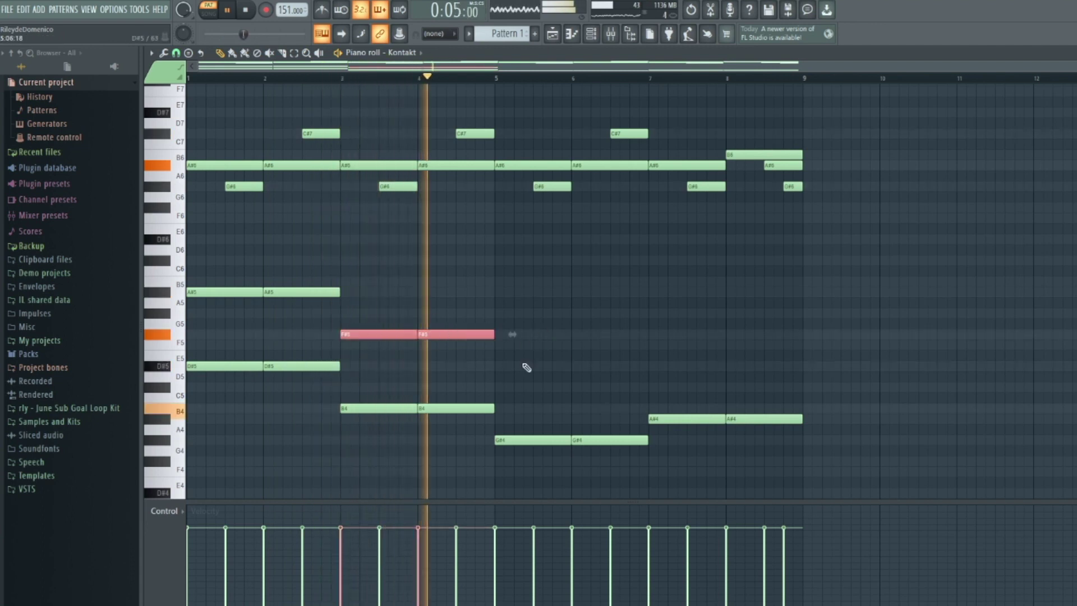
key("ctrl+b")
left_click_drag(505, 335, 510, 367)
key("space")
key("ctrl+b")
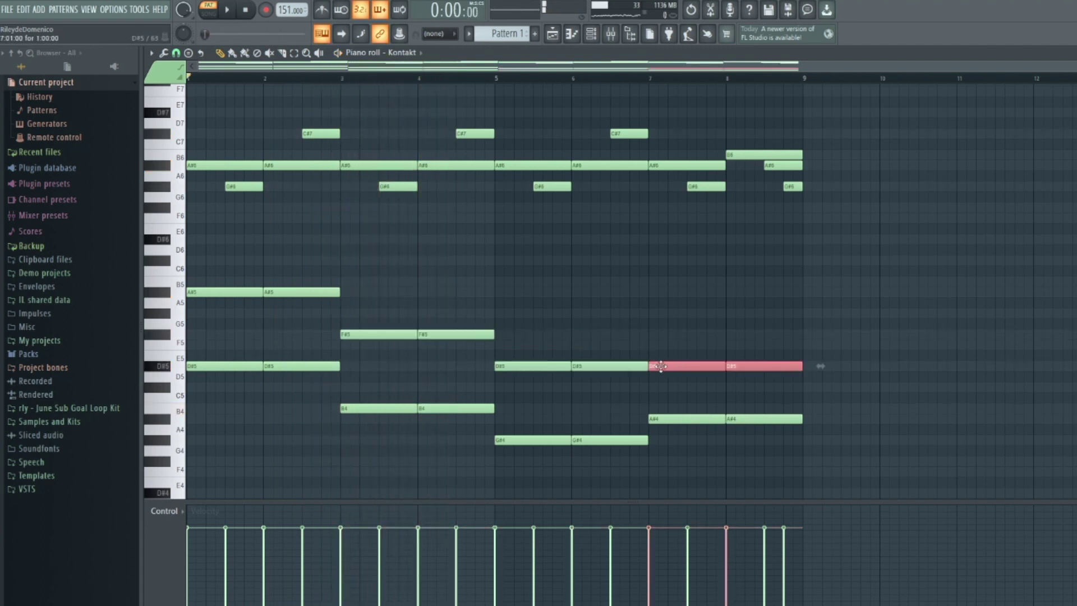
left_click_drag(654, 366, 654, 345)
key("space")
left_click(497, 292)
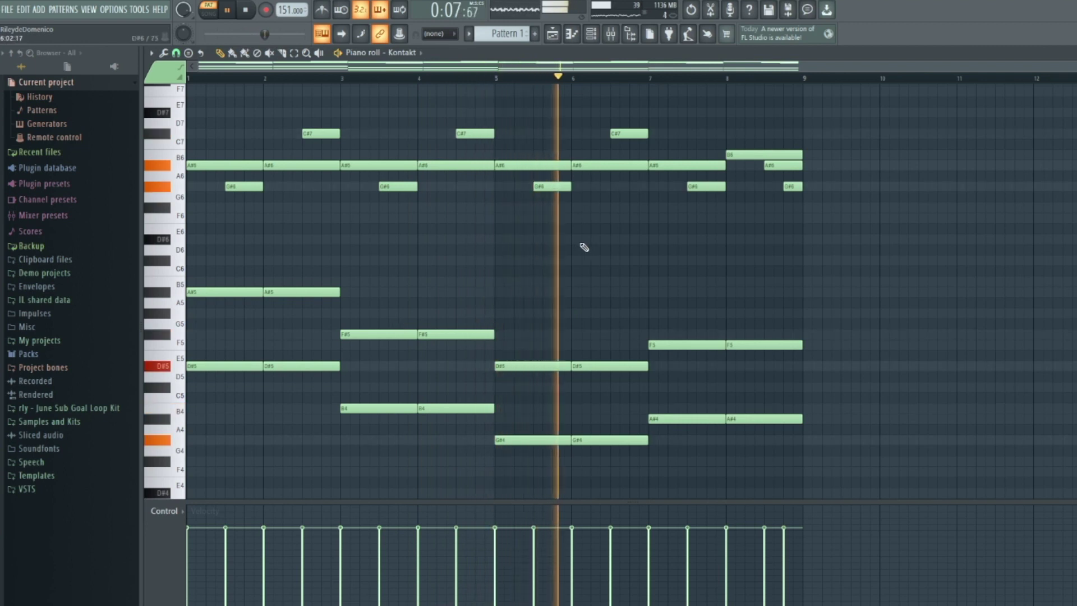
Slice each one-bar bass note in bars 1 to 8 into two half-bar notes on D#5, B4, G#4 and A#4.
left_click(281, 53)
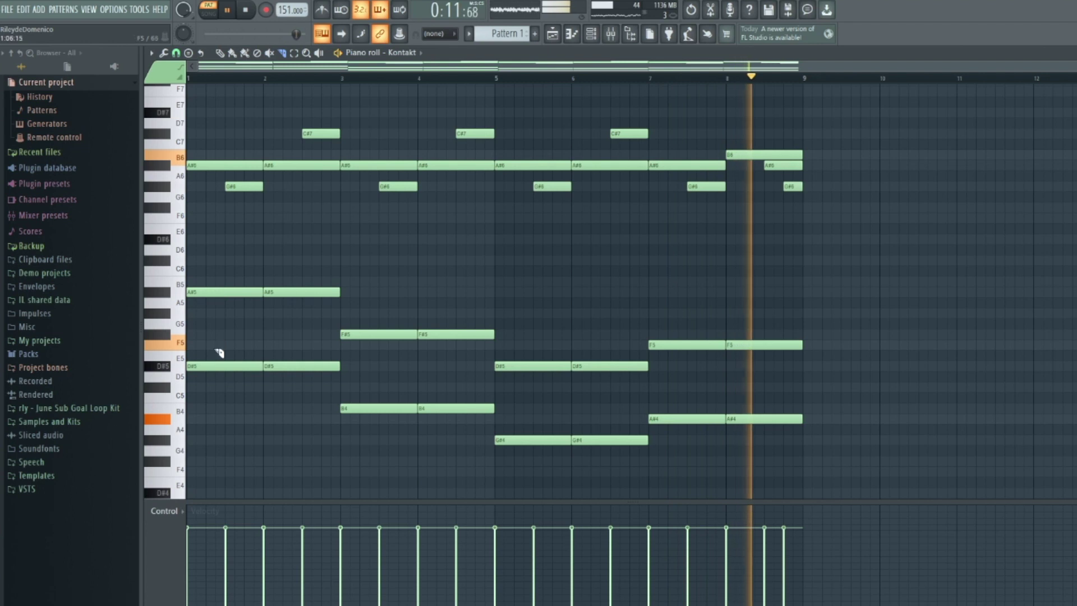
left_click(233, 365)
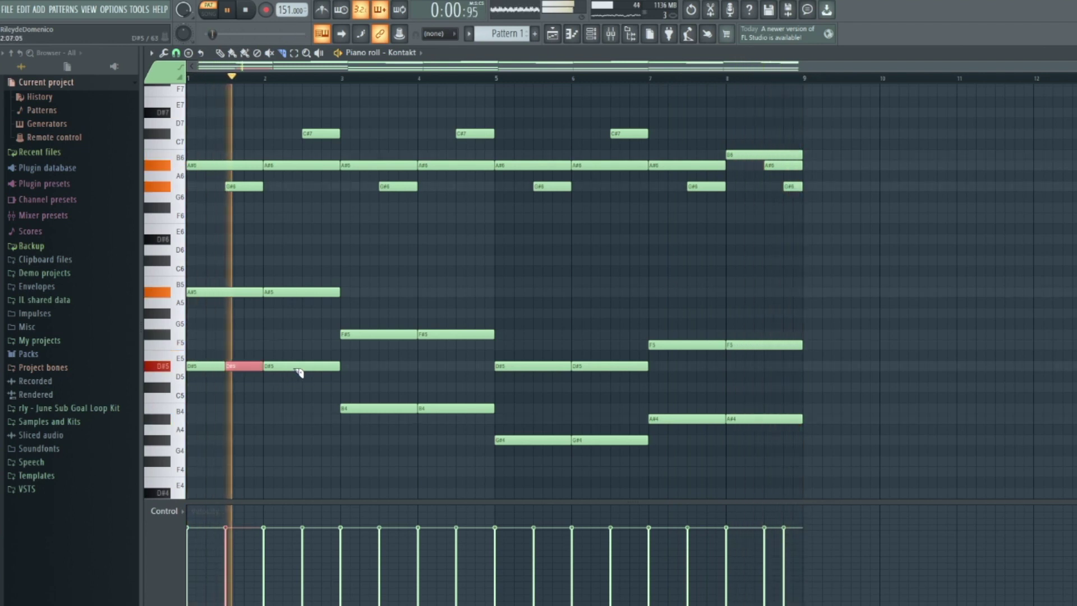
left_click(308, 366)
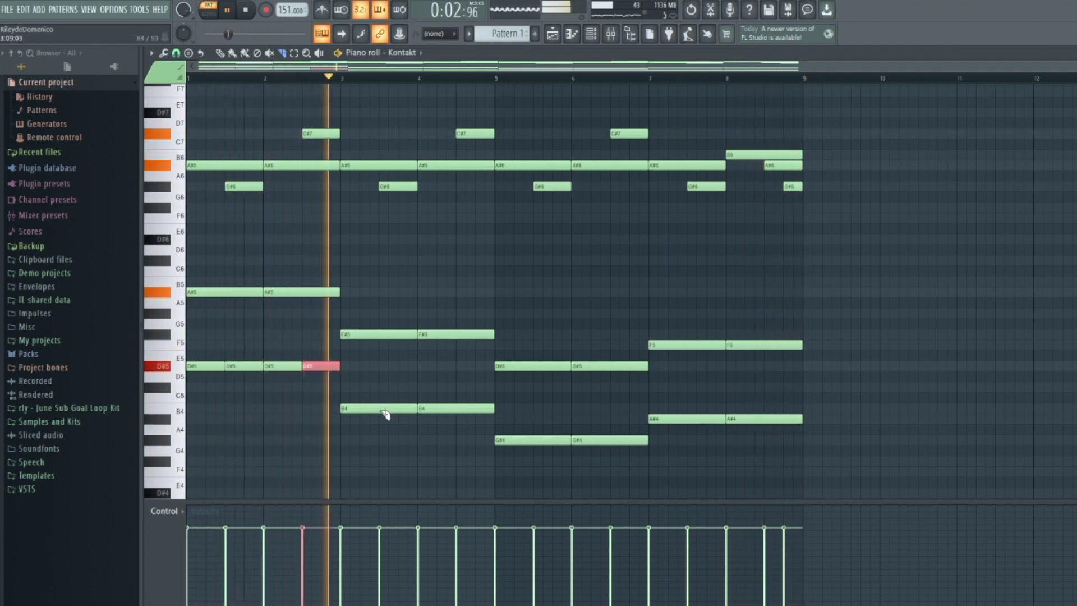
left_click(386, 410)
left_click(463, 410)
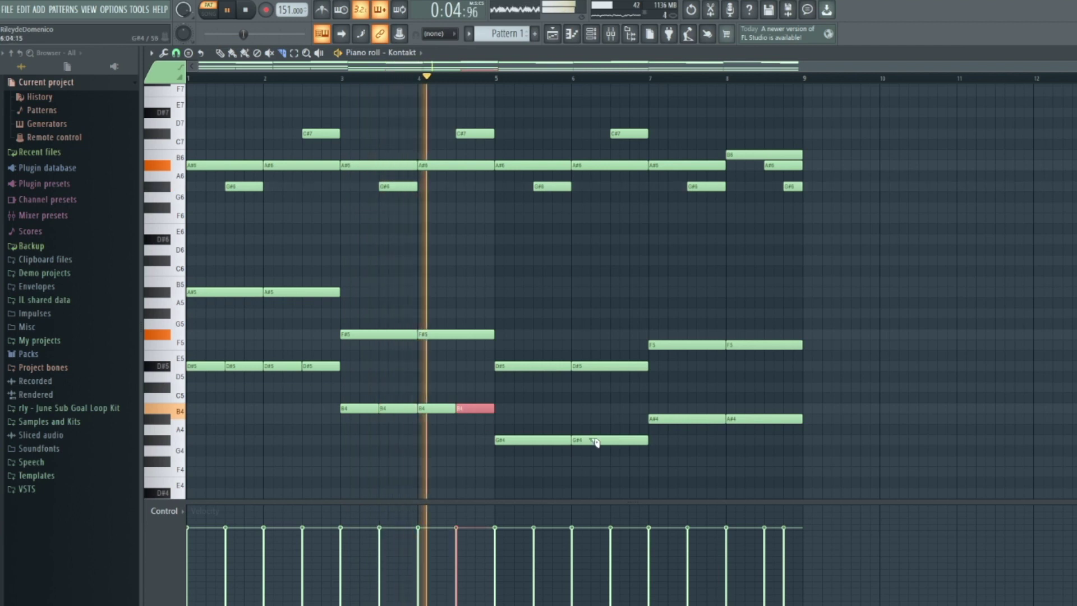
left_click(548, 442)
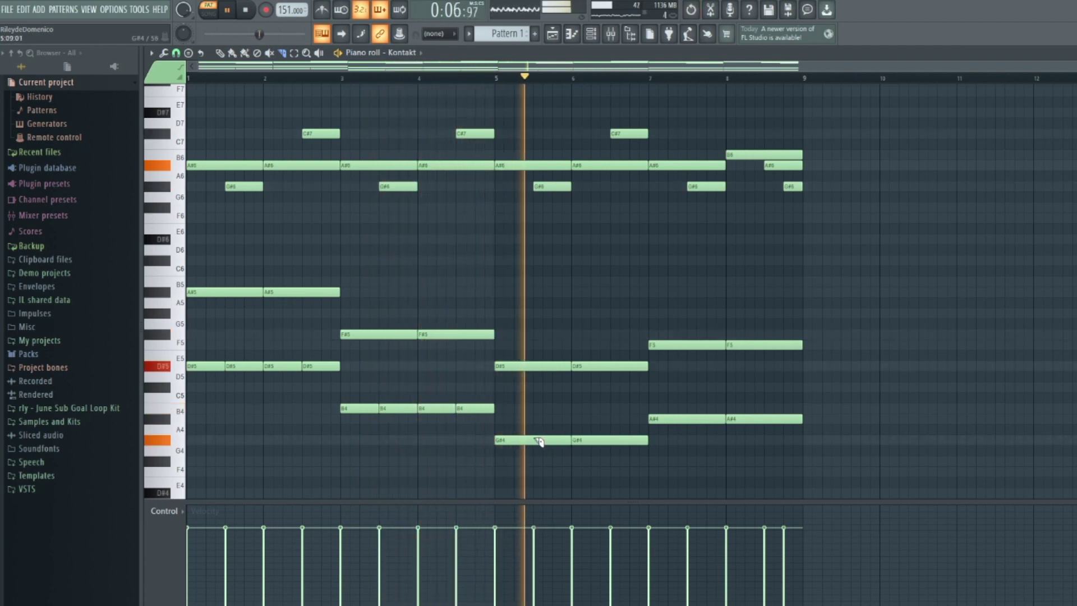
left_click(539, 441)
left_click(617, 442)
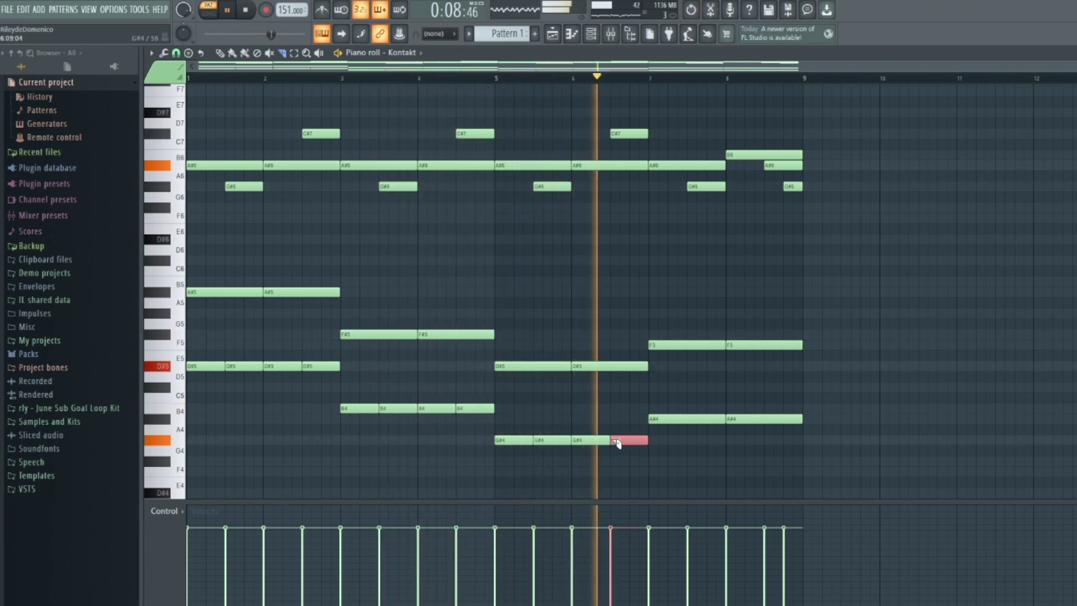
left_click(693, 419)
left_click(768, 420)
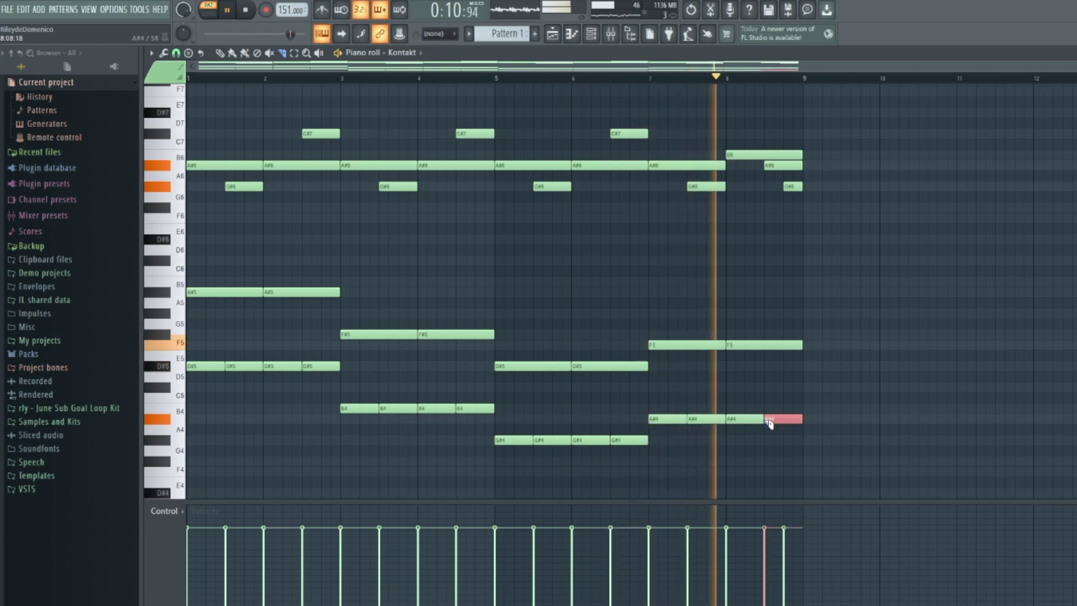
left_click_drag(188, 292, 216, 292)
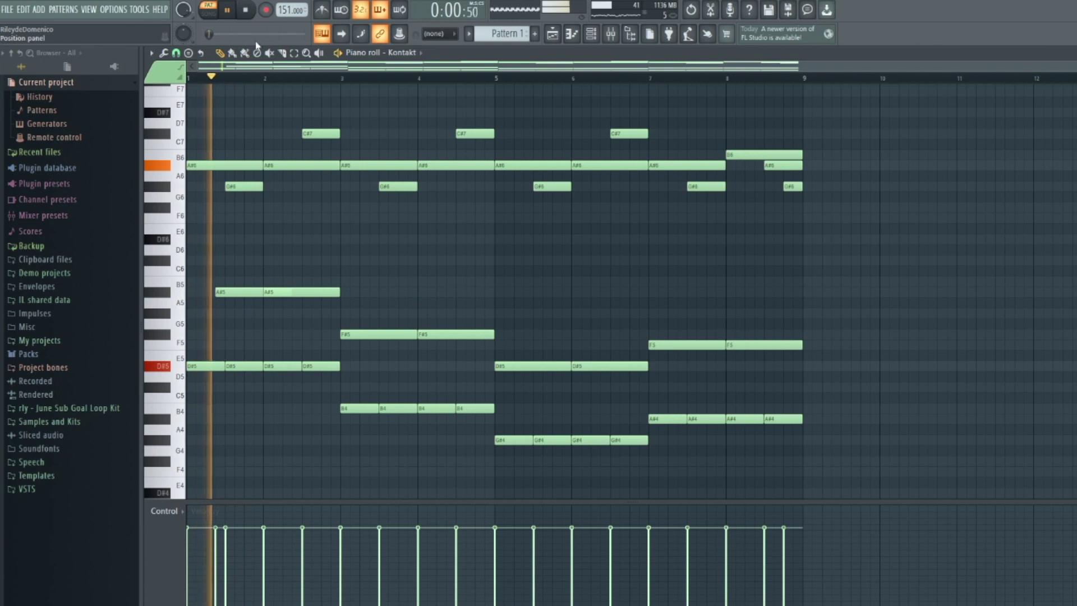
key("space")
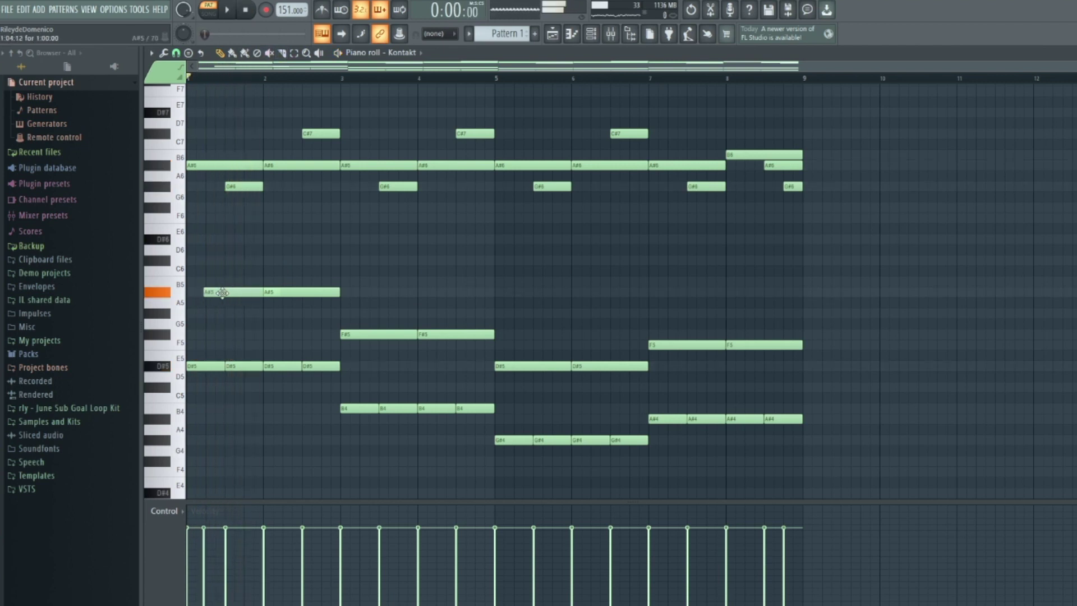
left_click_drag(222, 292, 225, 292)
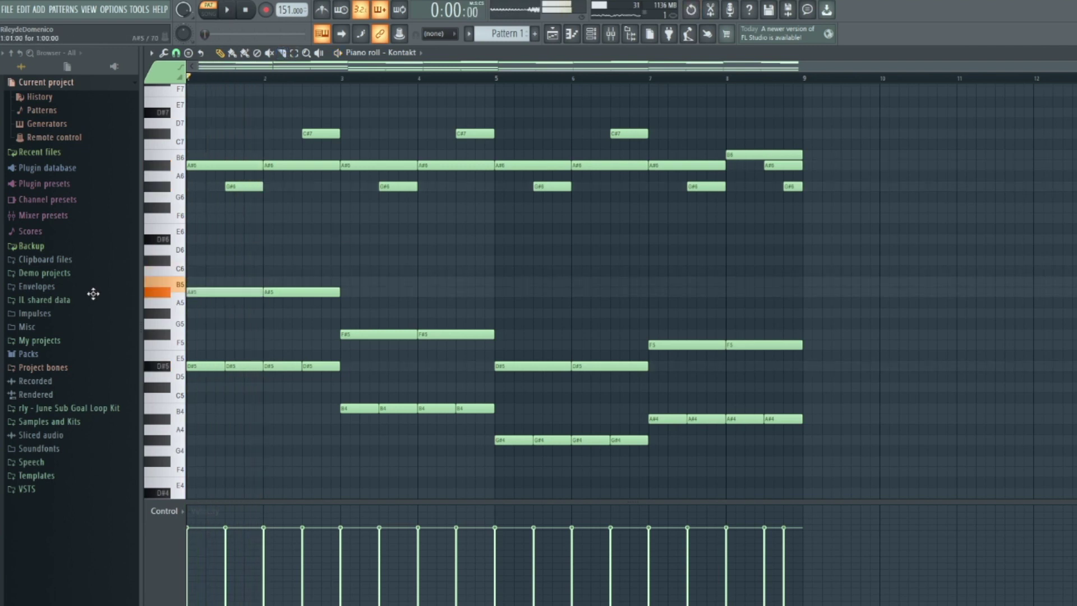
key("space")
right_click(247, 261)
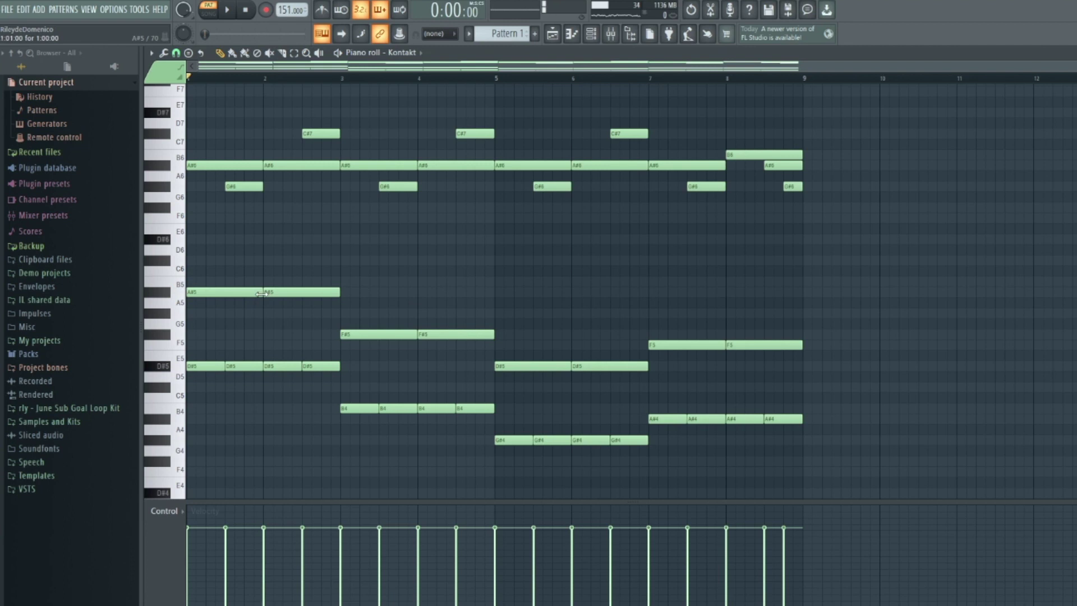
key("space")
Rework the A#5 harmony into two short notes and a long one: A#5, C#6, A#5 in bar 1 and A#5, G#5, A#5 in bar 2.
left_click(210, 281)
key("space")
left_click_drag(213, 282, 259, 285)
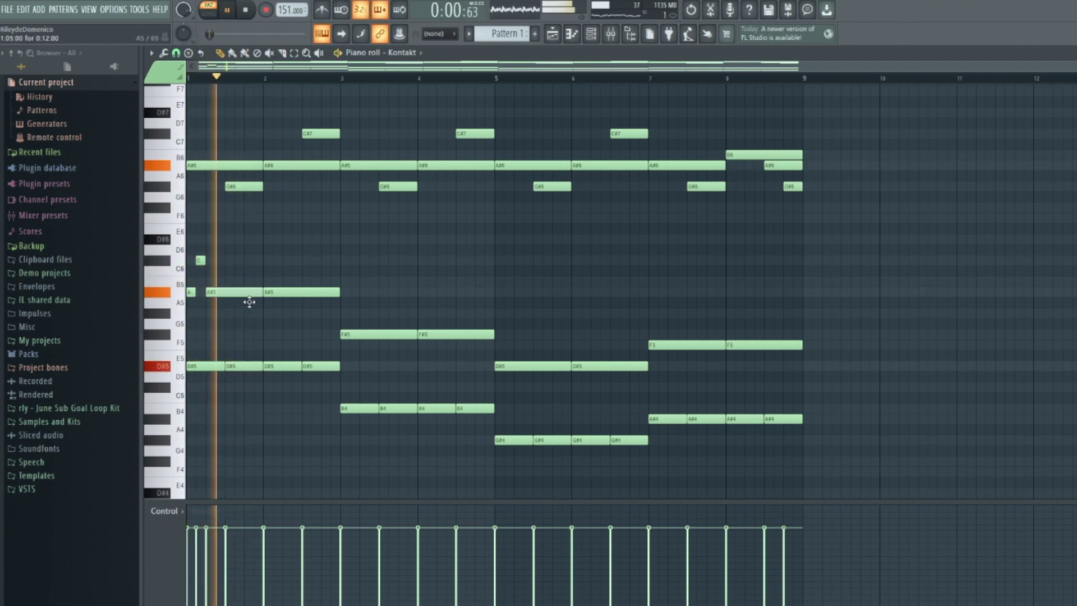
key("space")
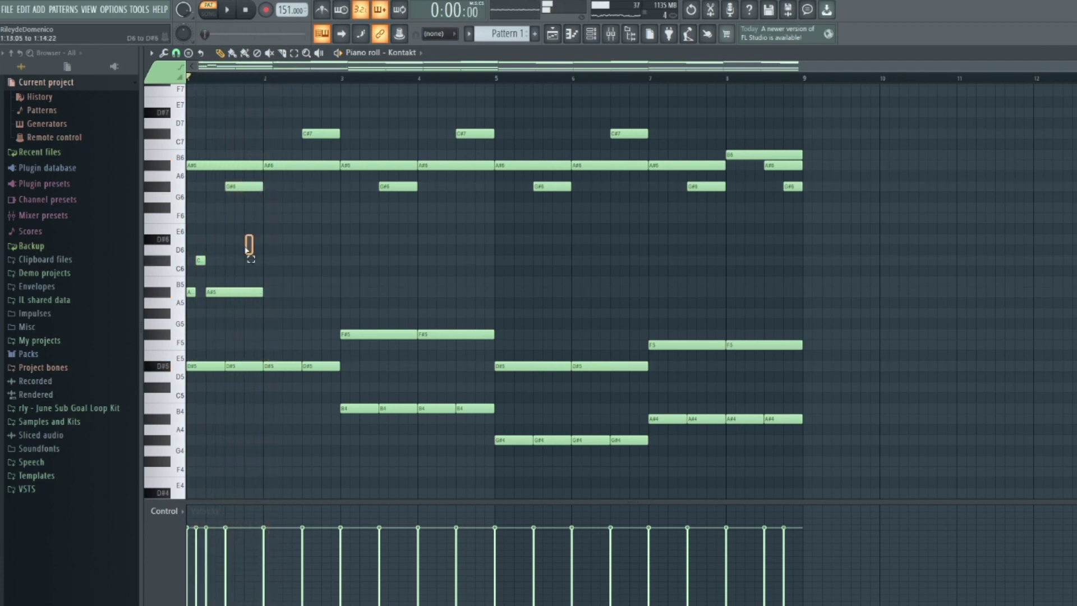
left_click(276, 313)
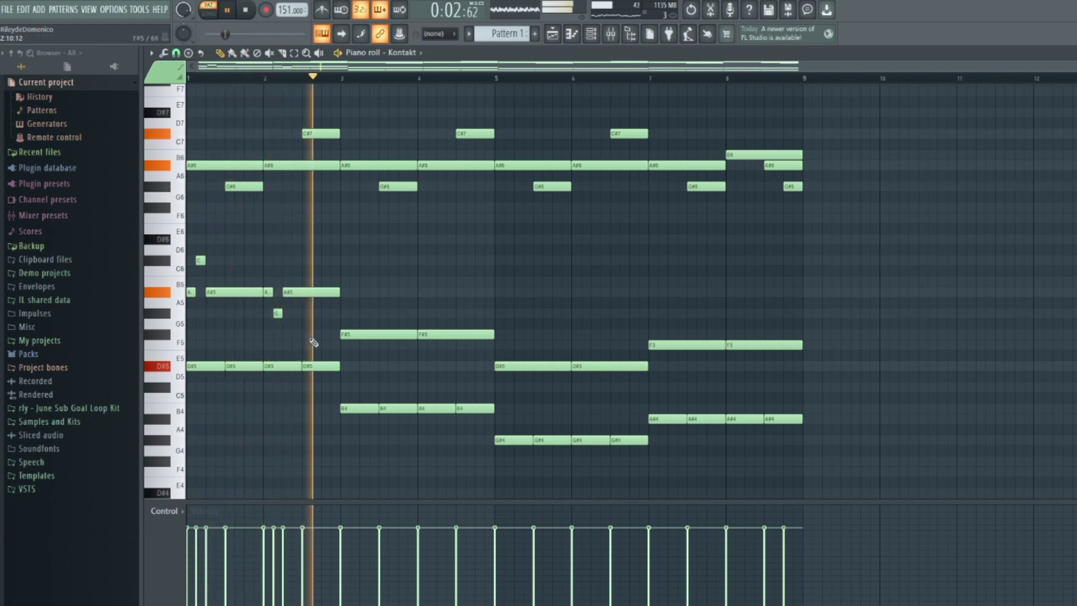
key("space")
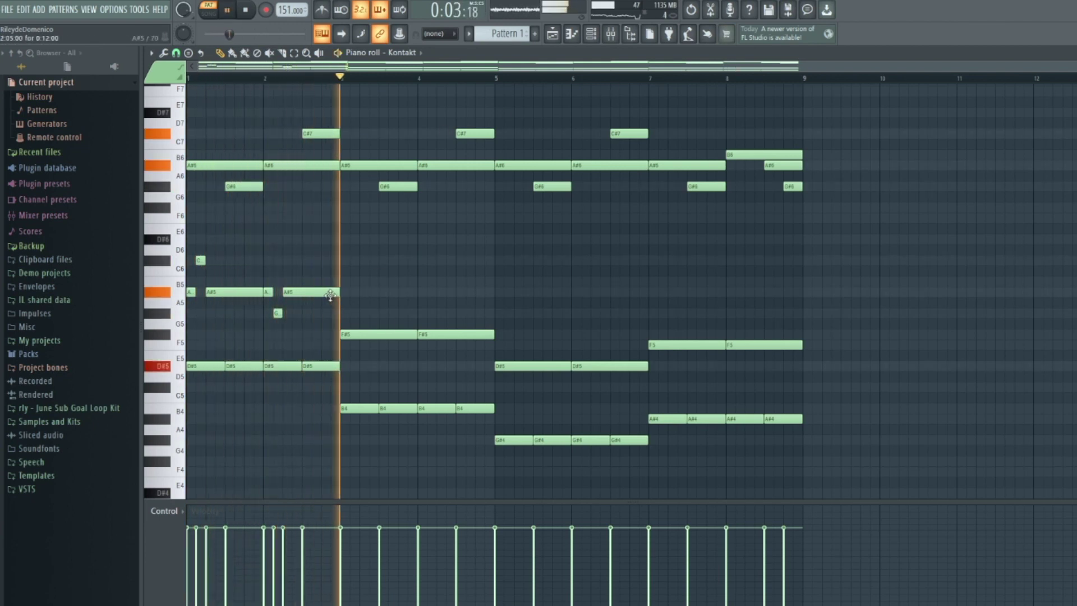
Replace the F#5 harmony notes in bars 3 and 4 with a copy of the bars 1 and 2 phrase transposed down to F#5.
key("space")
right_click(411, 335)
right_click(457, 334)
left_click_drag(363, 256, 187, 292)
key("ctrl+b")
key("space")
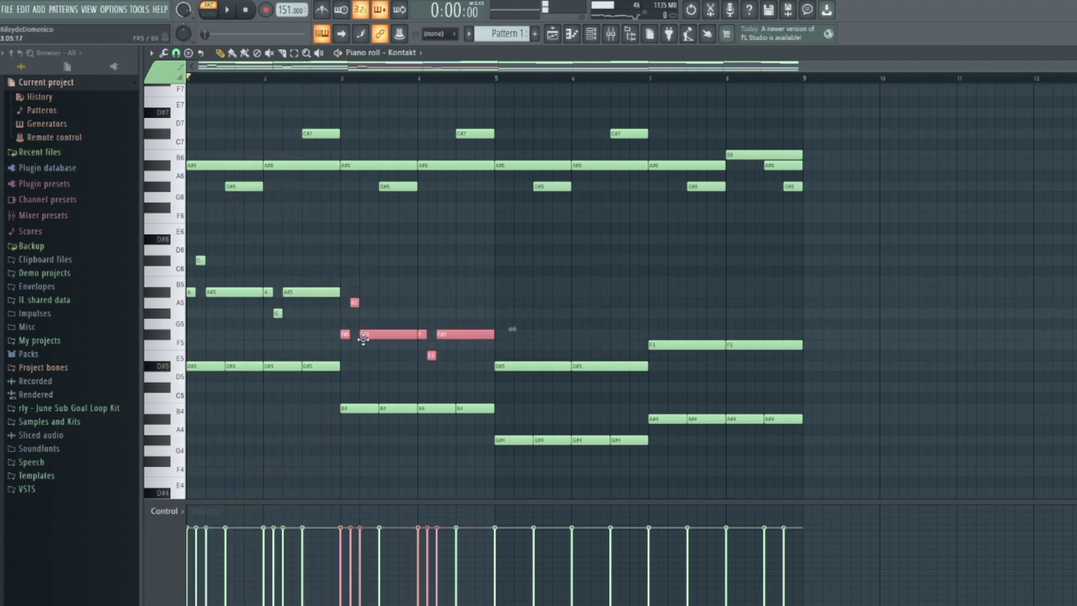
Try the copied phrase in bars 3 and 4 one semitone lower, starting on F5.
key("space")
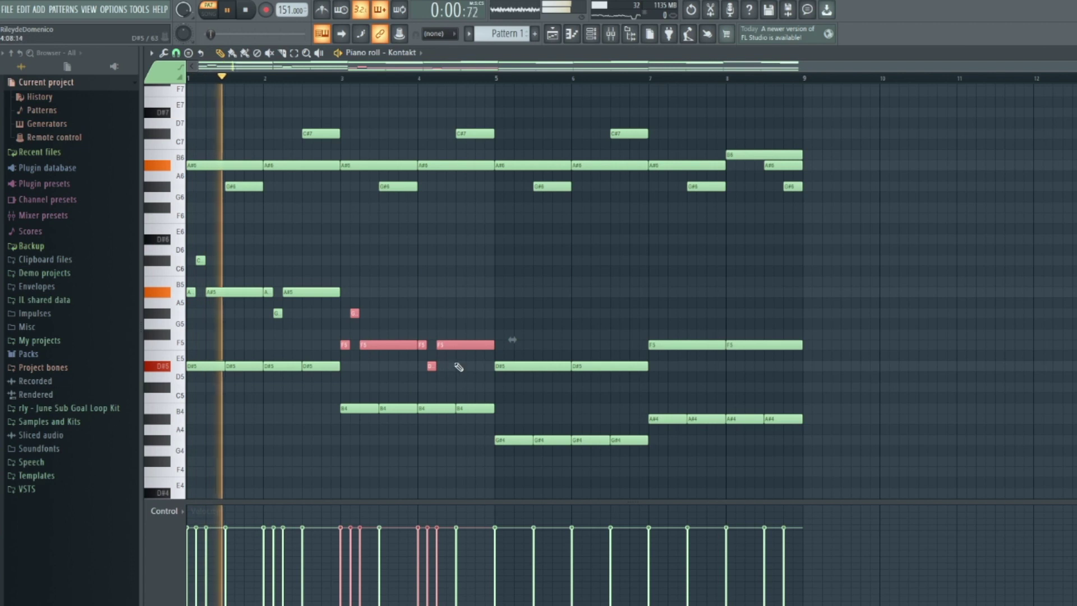
left_click(520, 309)
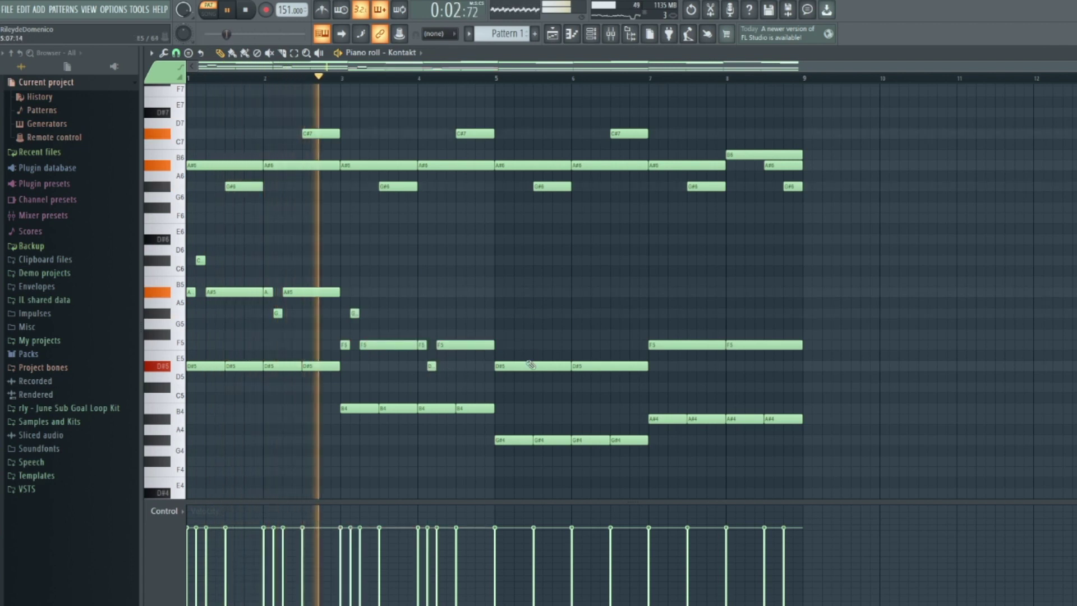
key("space")
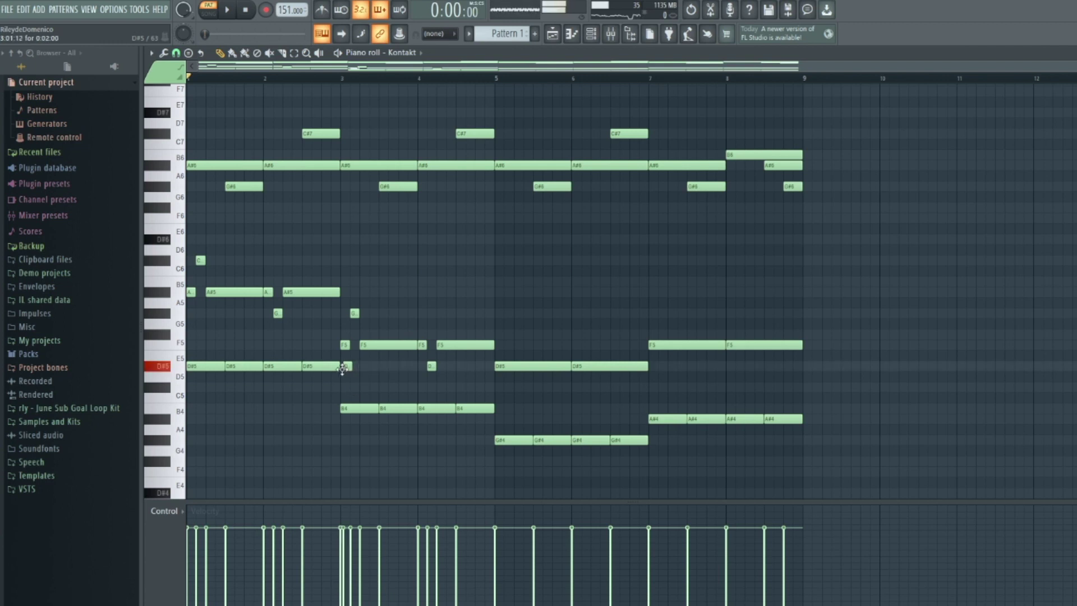
key("space")
left_click_drag(332, 310, 492, 358)
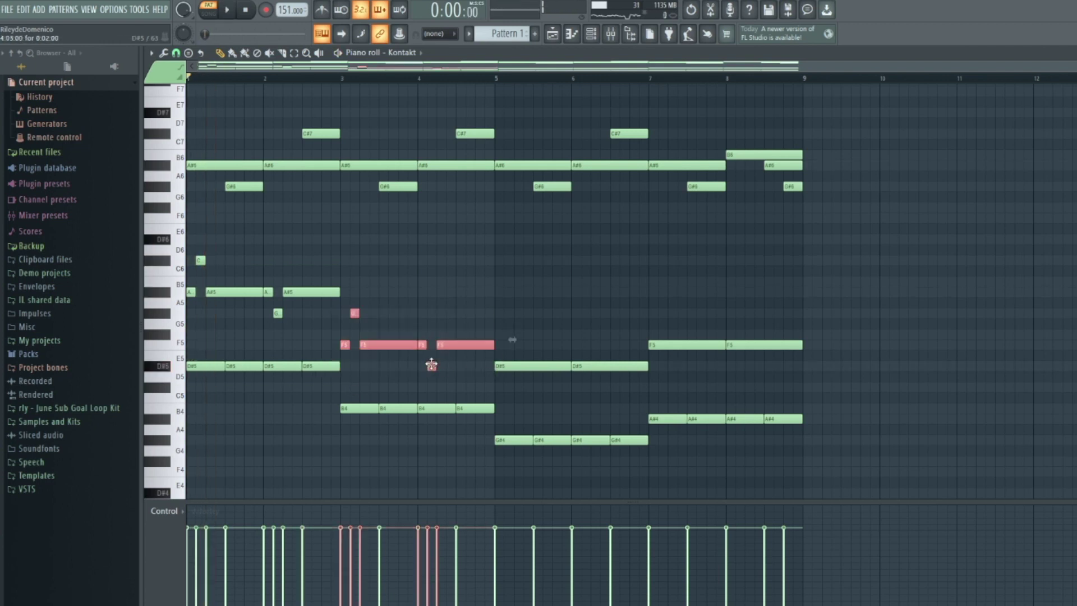
Move the short accent notes of the copied phrase to G#5 in bar 3 and D#5 in bar 4.
left_click(363, 375, "ctrl")
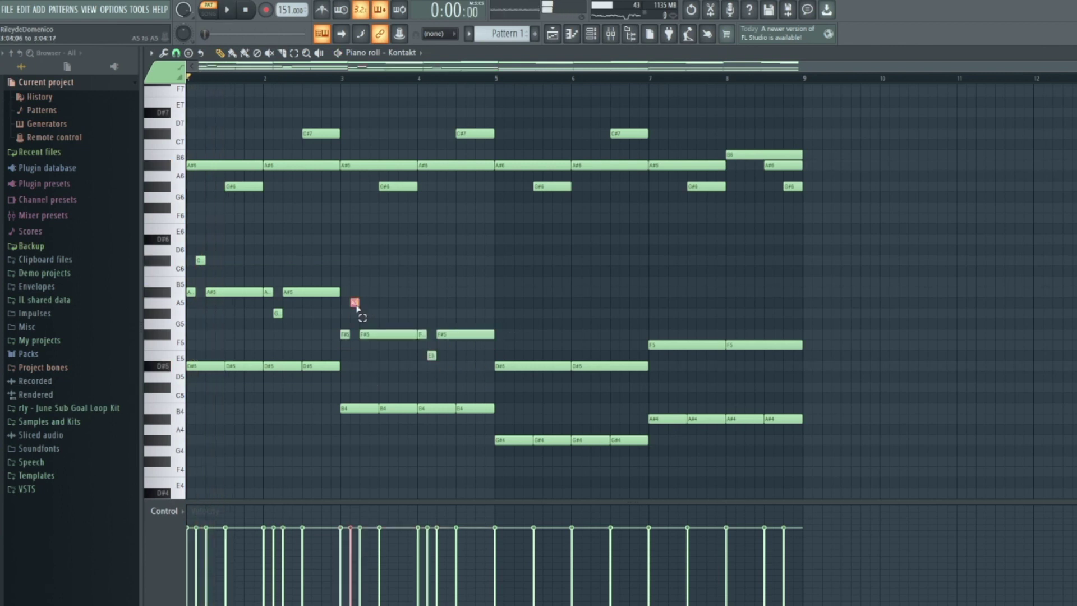
key("space")
left_click_drag(459, 380, 421, 354)
key("shift+Up")
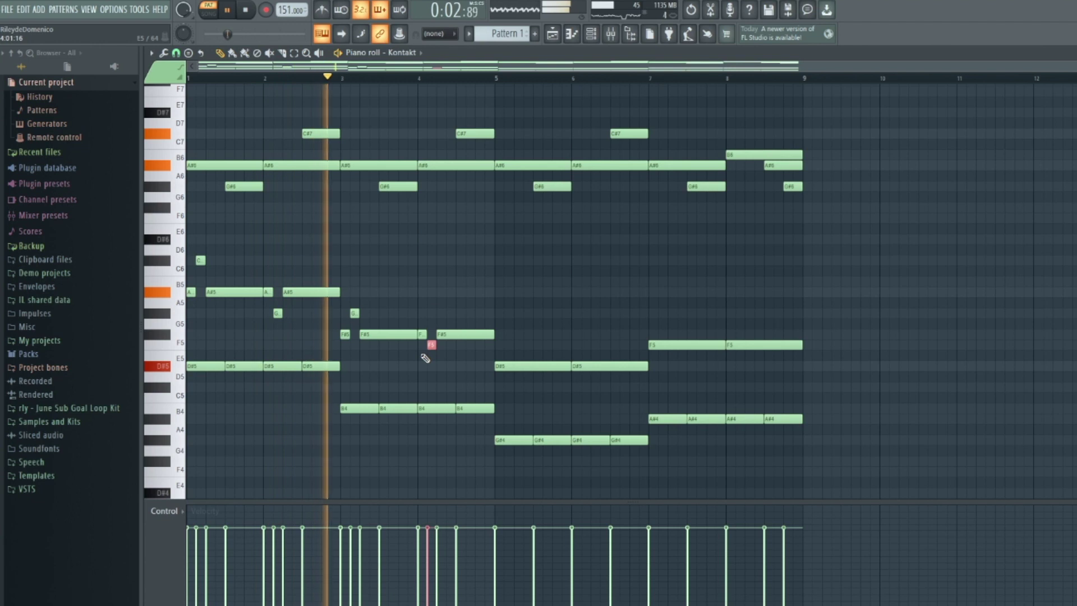
key("shift+Down")
key("shift+Down")
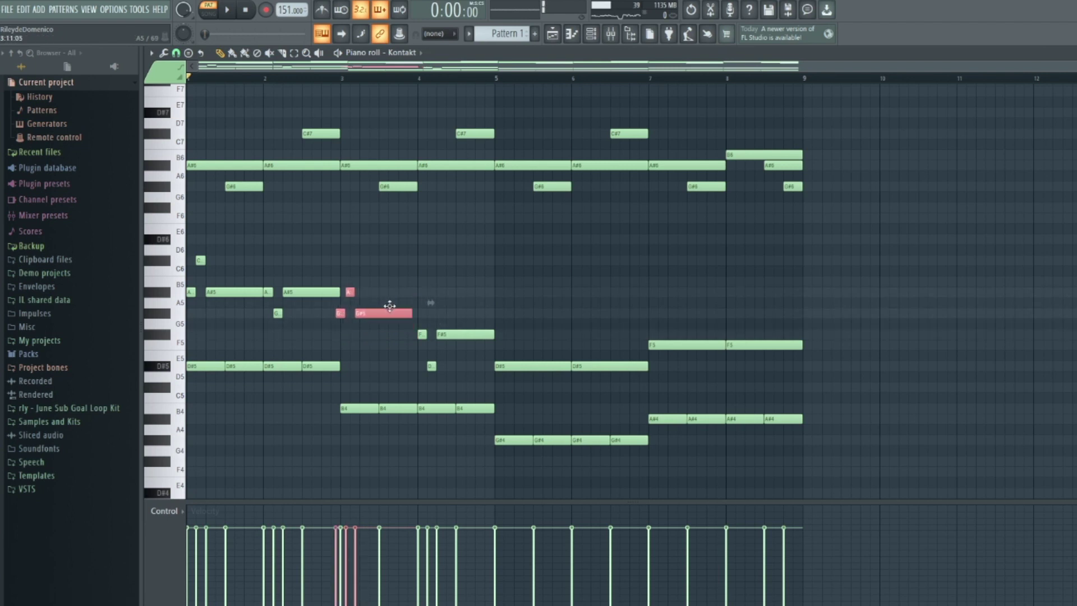
Raise the bar 3 phrase to G#5, A#5, G#5 and the short accent note in bar 4 to F5.
left_click(410, 349, "ctrl")
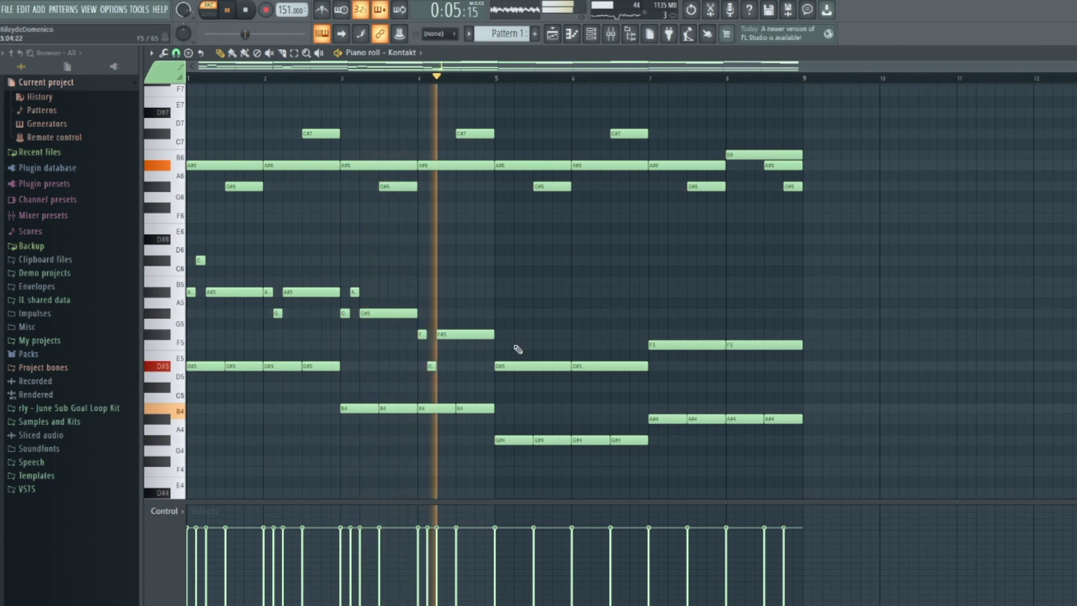
key("space")
key("space")
left_click_drag(432, 366, 432, 345)
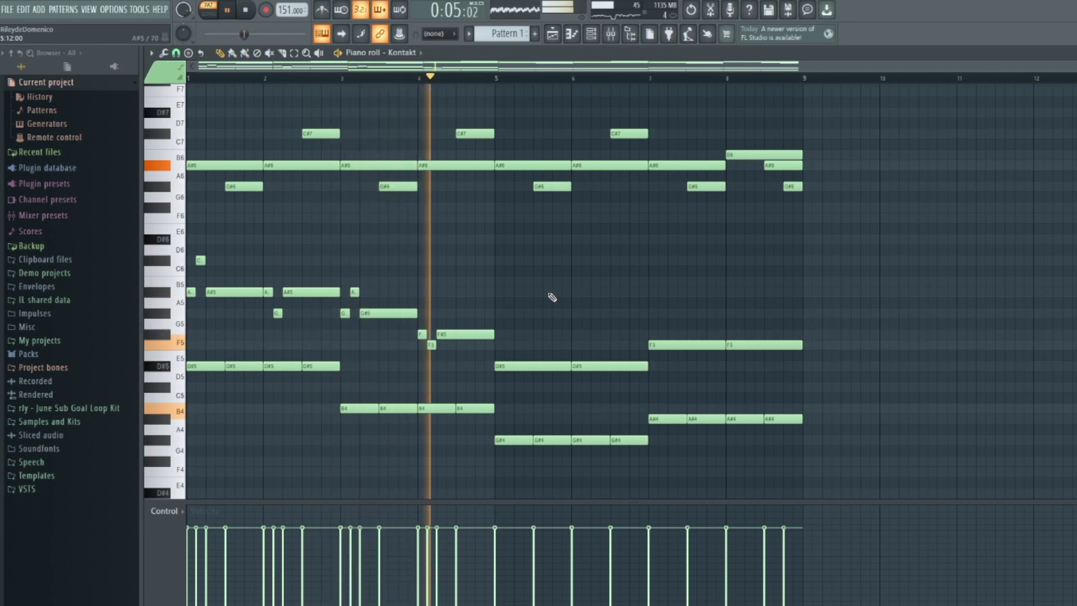
Raise the bar 4 phrase to a short G#5, a short F#5 and a long G#5.
key("space")
left_click_drag(419, 334, 421, 312)
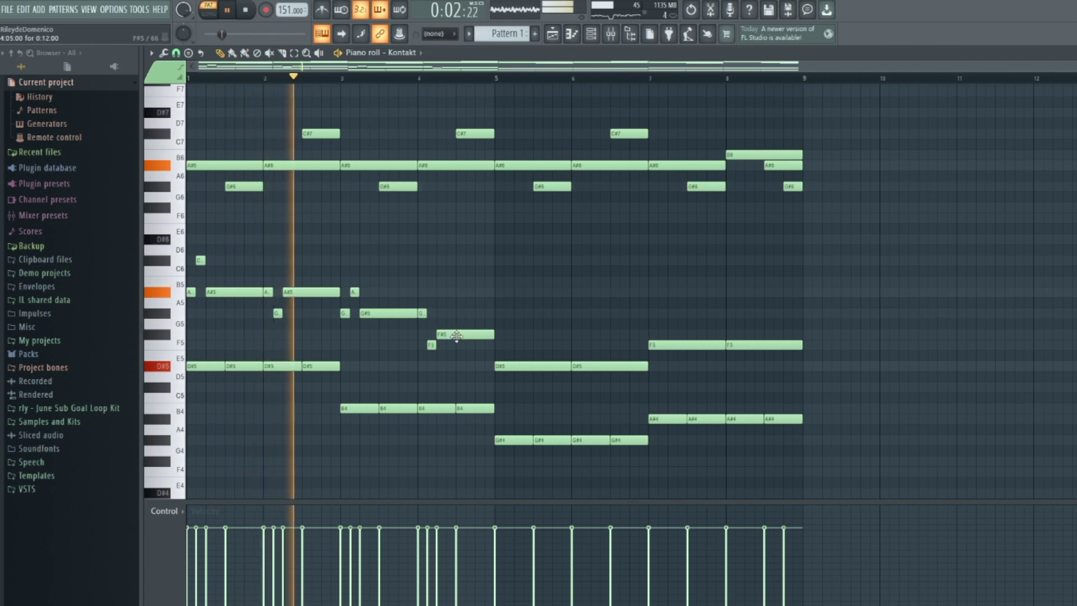
left_click_drag(456, 335, 450, 321)
left_click(430, 335)
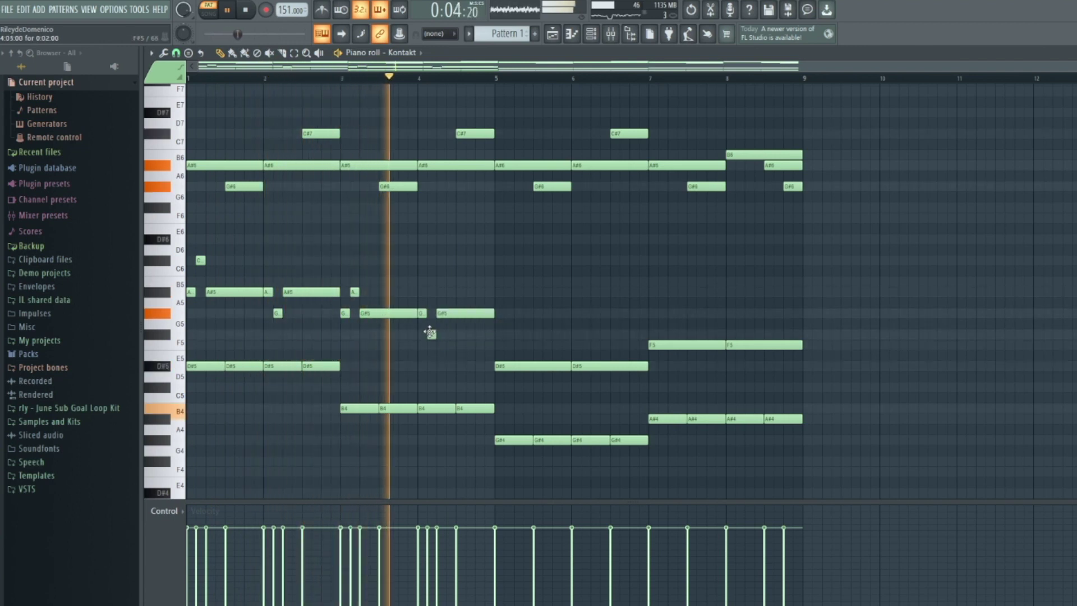
Add a quarter-bar F#5 at the end of bar 4 and shorten the long G#5 to end where it starts.
key("space")
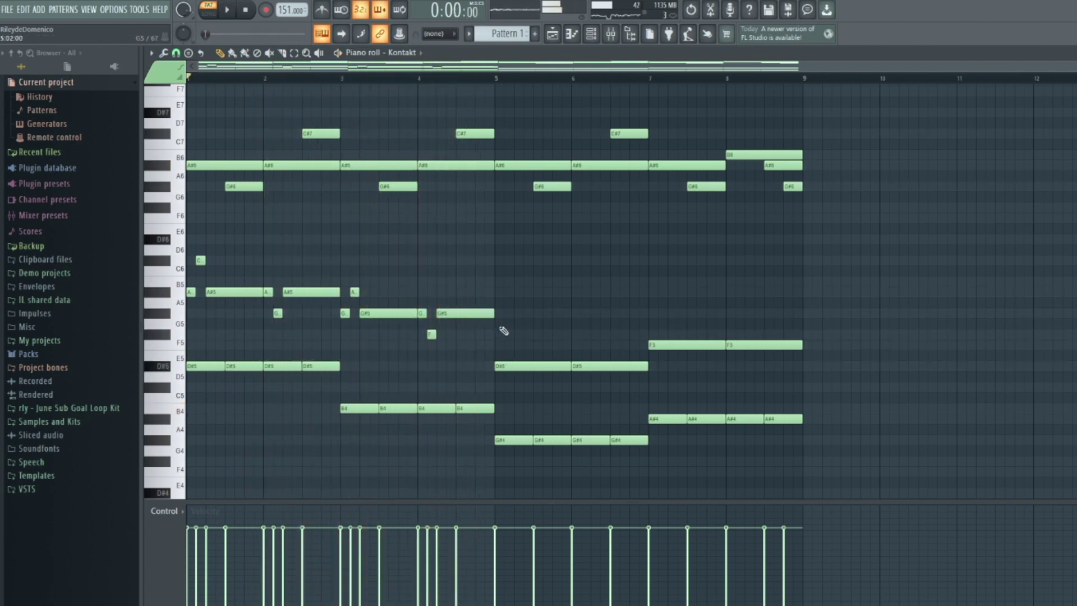
left_click(482, 335)
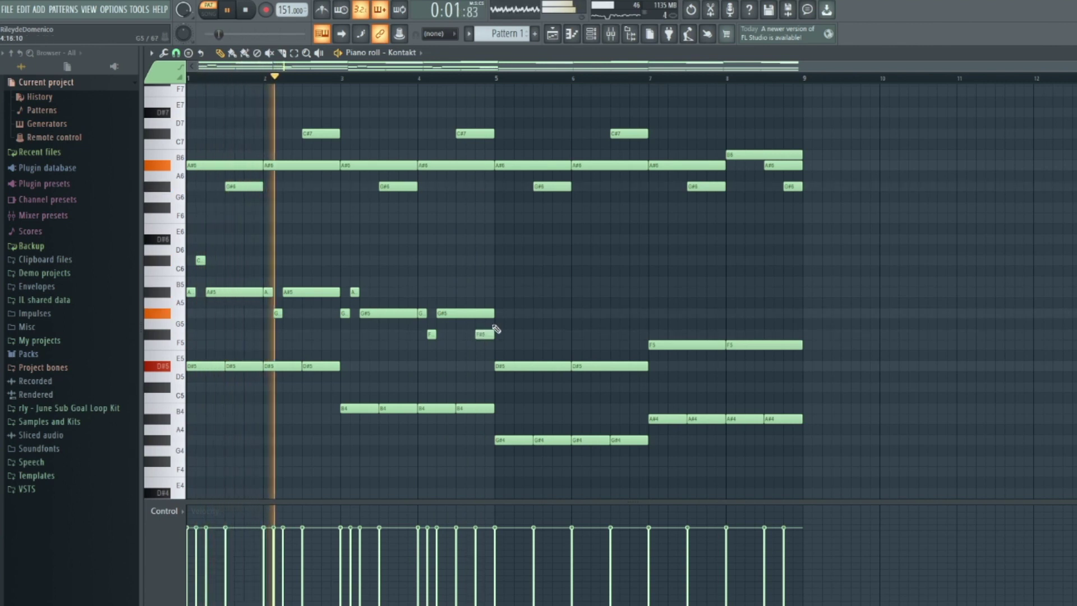
left_click_drag(494, 313, 474, 313)
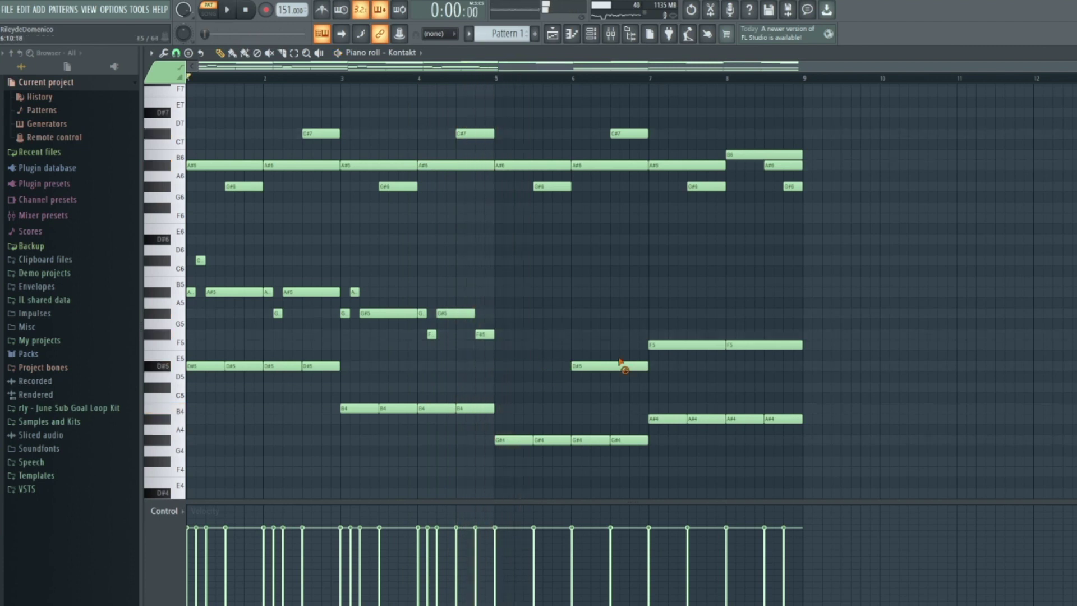
Copy the middle melody of bars 1–4 into bars 5–8, replacing the long D#5 and F5 notes, and raise its last note to G#5.
left_click_drag(553, 256, 170, 328)
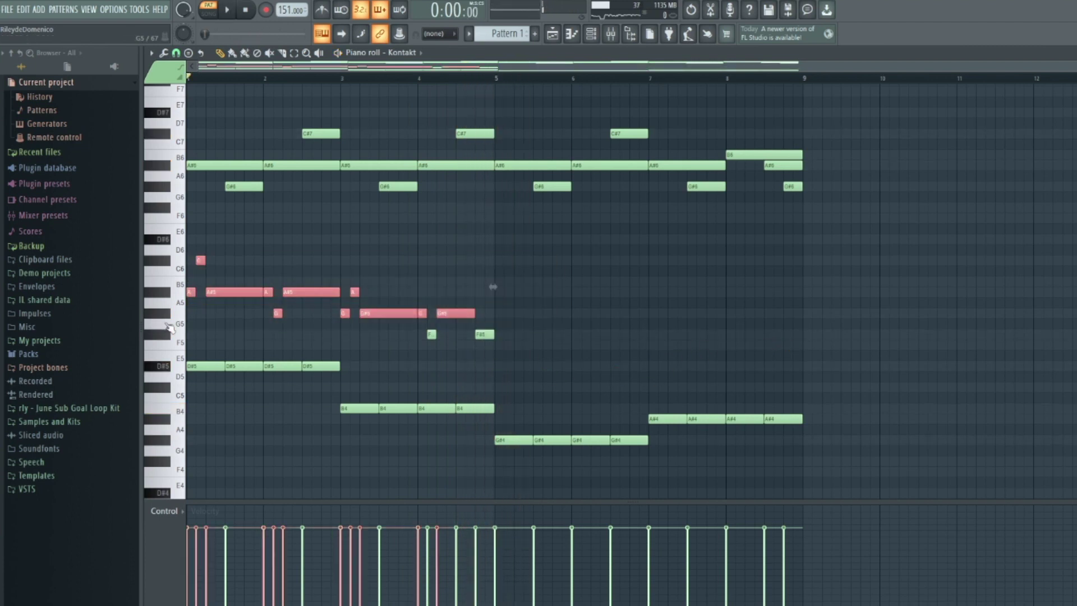
key("ctrl+b")
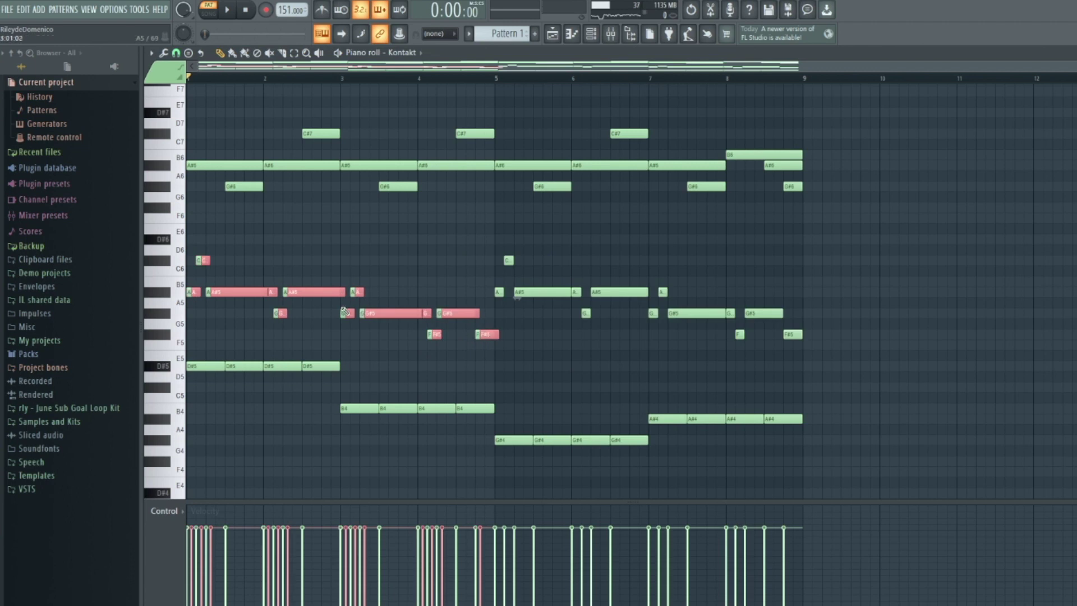
left_click(599, 365)
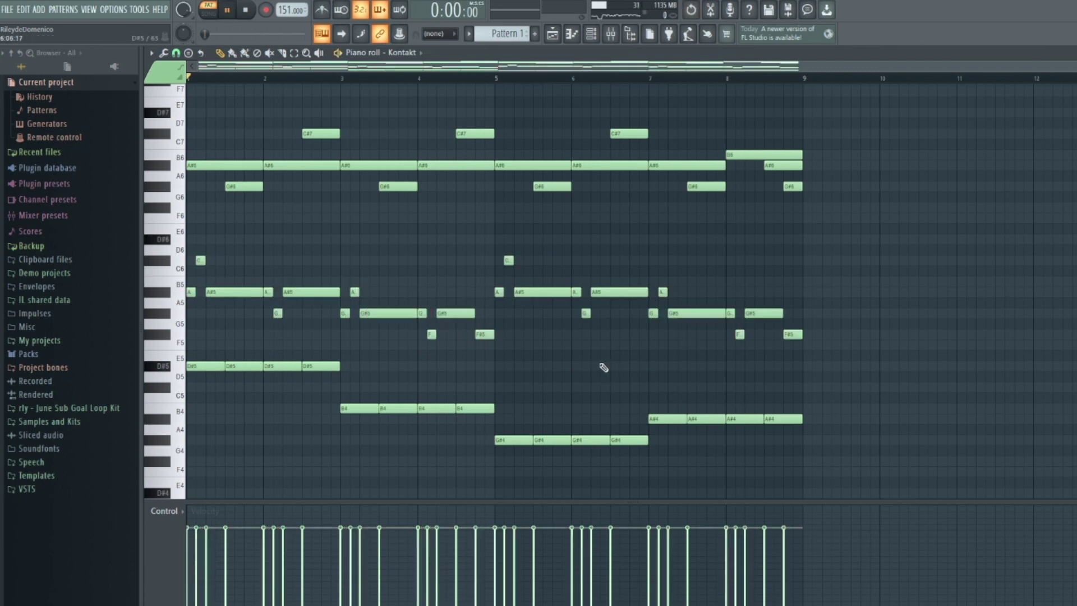
key("space")
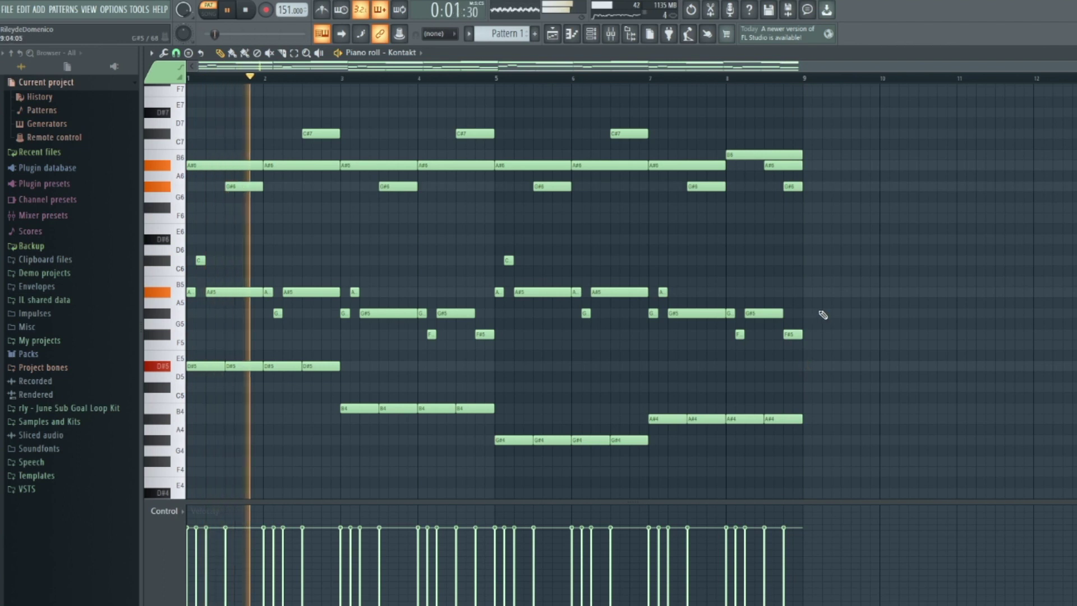
left_click_drag(792, 333, 792, 312)
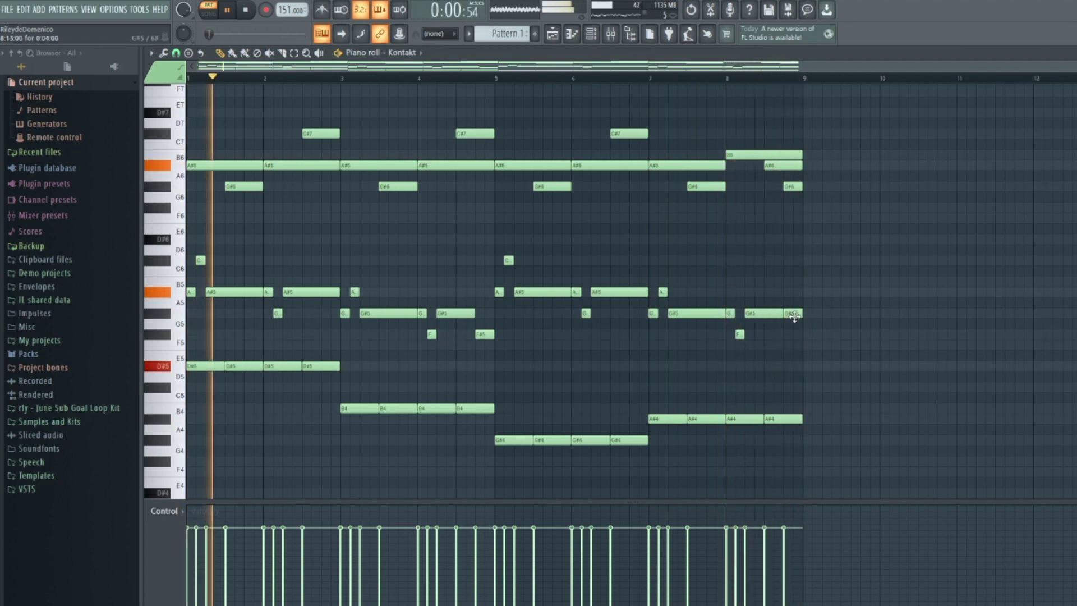
Humanize the whole eight-bar pattern by slightly varying the velocities of its notes.
scroll(365, 288, "up", 3)
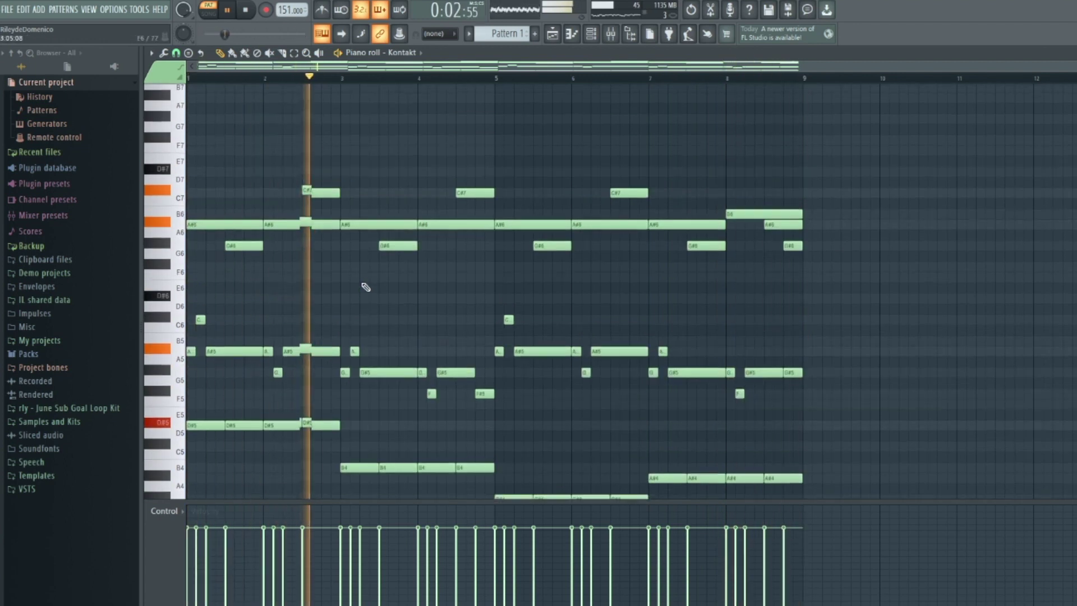
key("ctrl+a")
key("ctrl+d")
scroll(560, 197, "down", 6)
left_click_drag(798, 517, 186, 519)
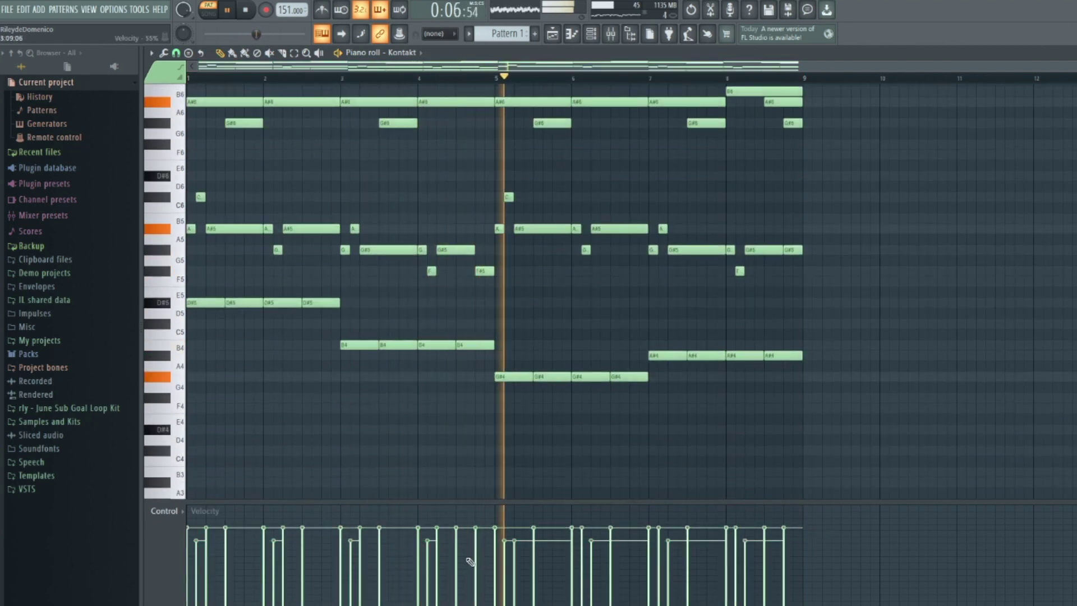
left_click_drag(687, 518, 212, 524)
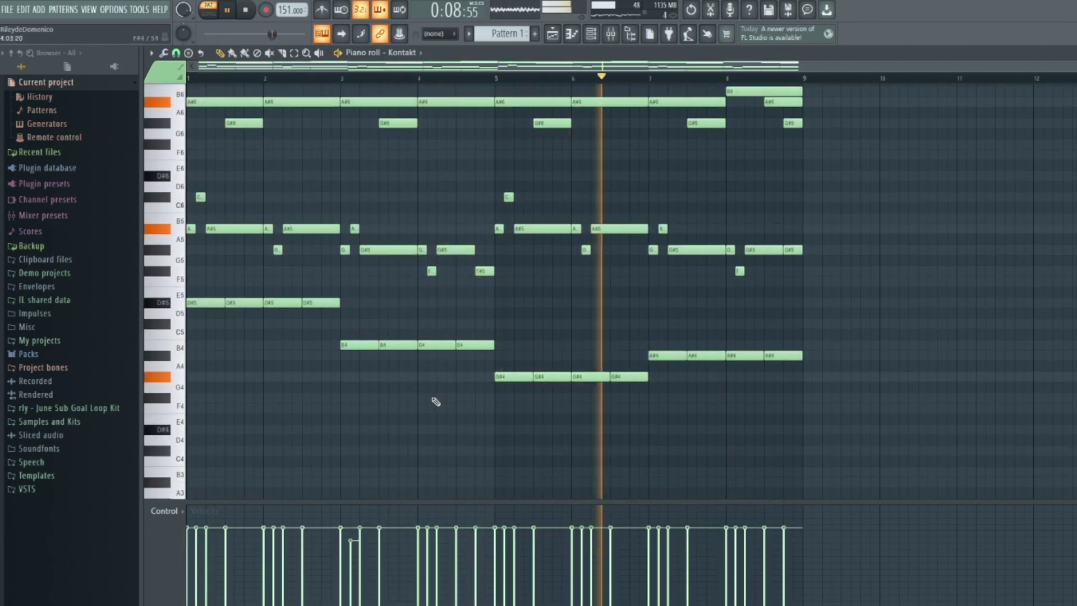
scroll(340, 388, "up", 2)
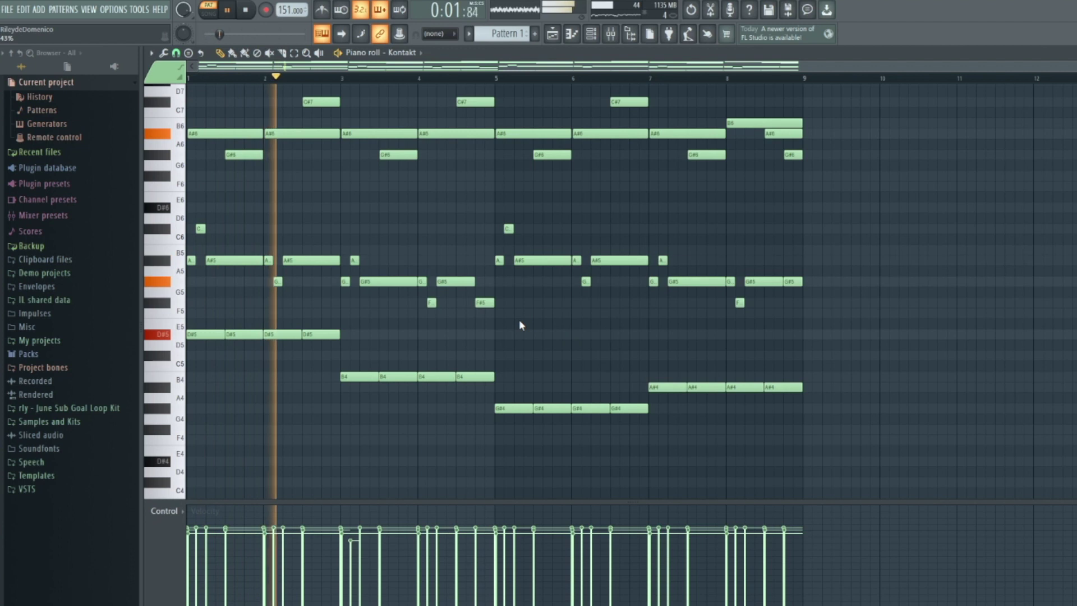
key("space")
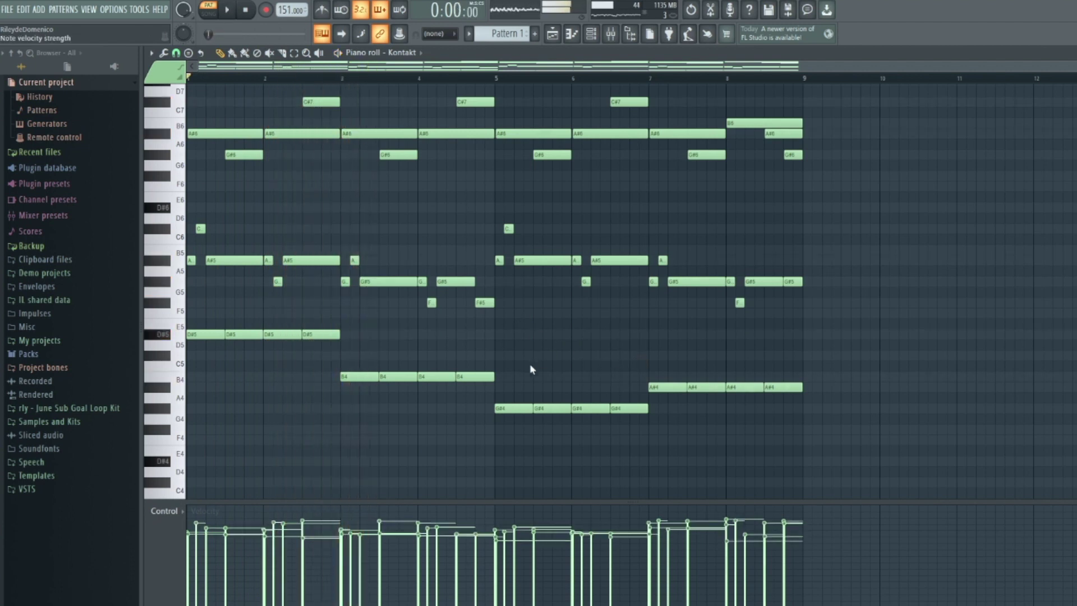
Lower the velocities of the bass, melody and high harmony notes in bar 7 individually while the pattern plays.
key("space")
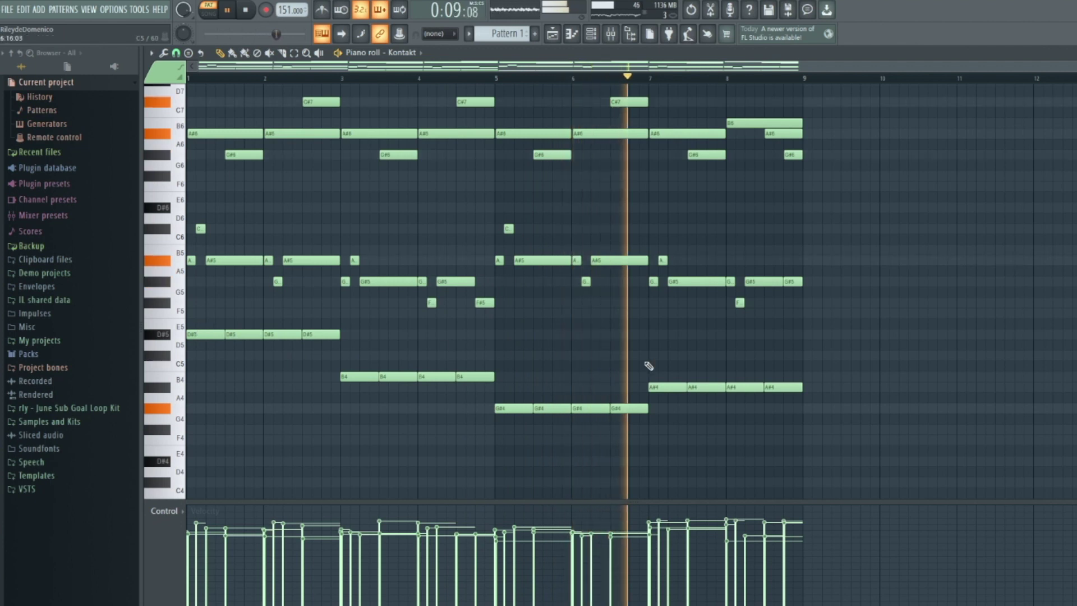
left_click(655, 387)
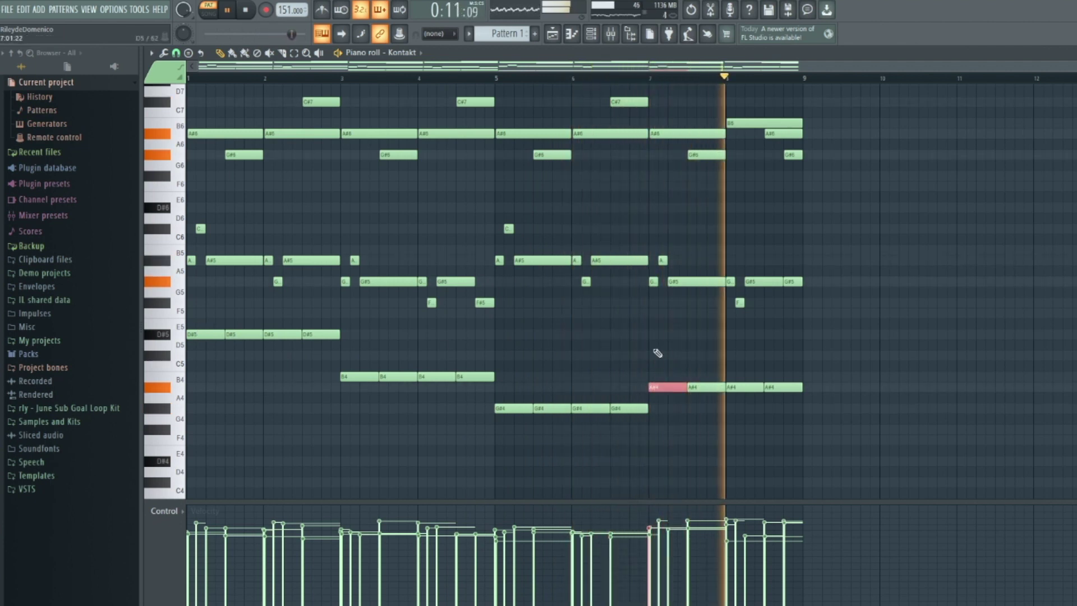
left_click(653, 281)
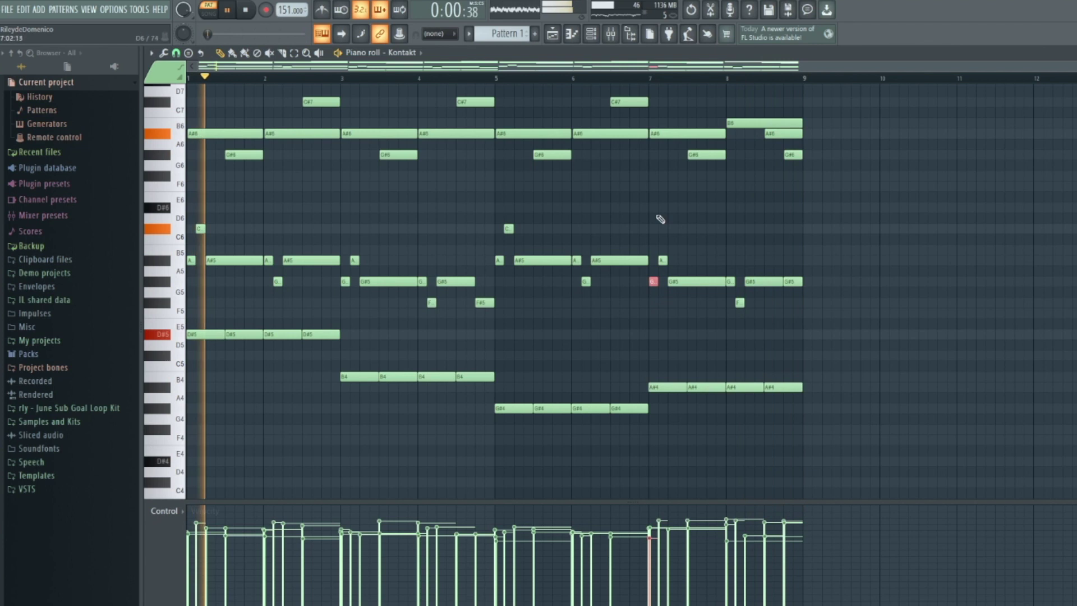
left_click(656, 133)
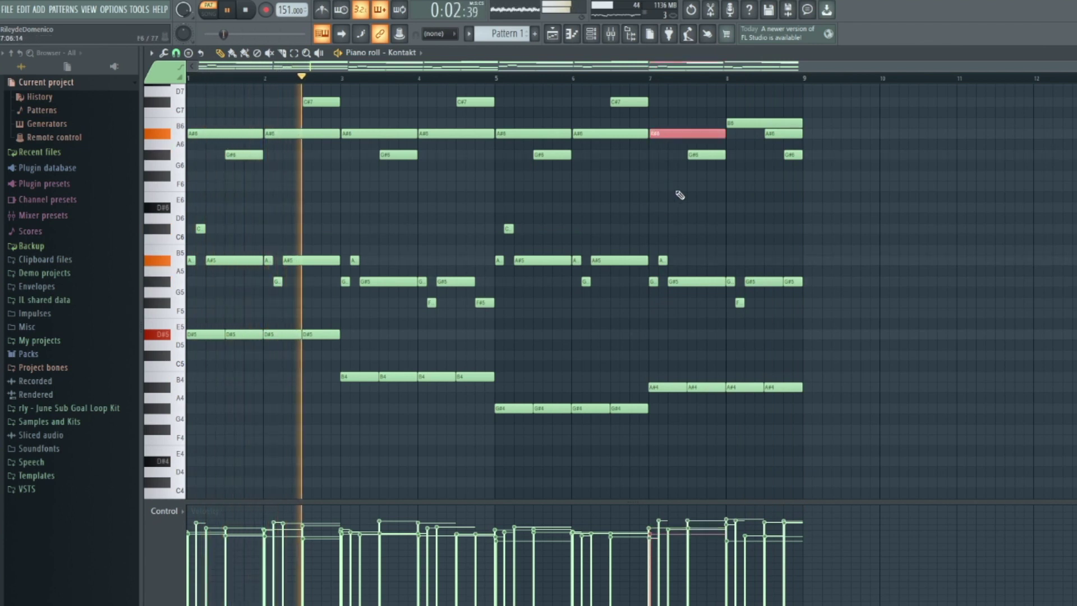
left_click(662, 259)
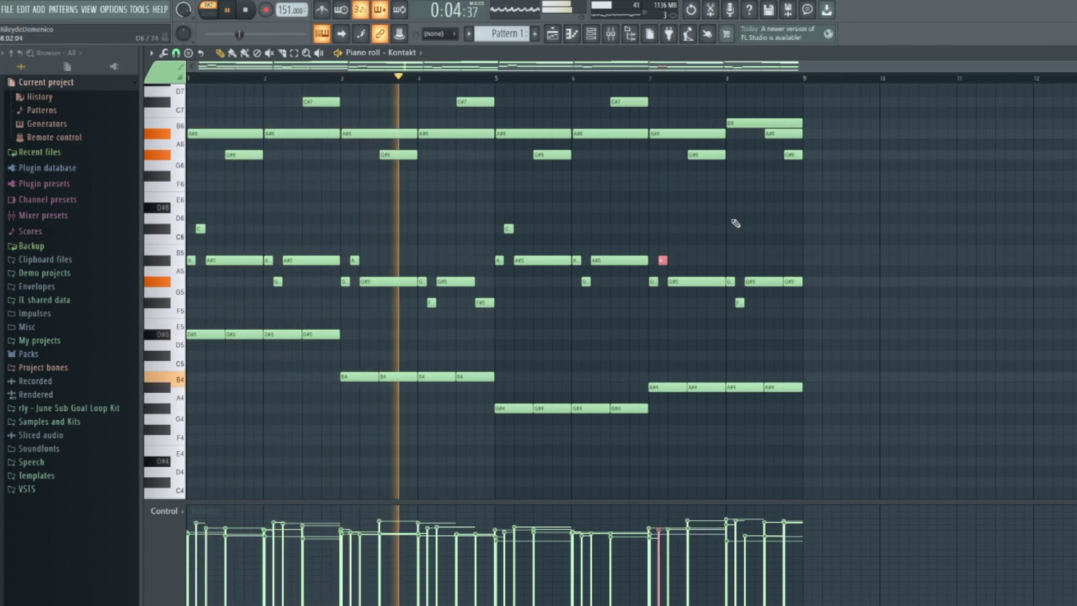
left_click(695, 280)
left_click(708, 155)
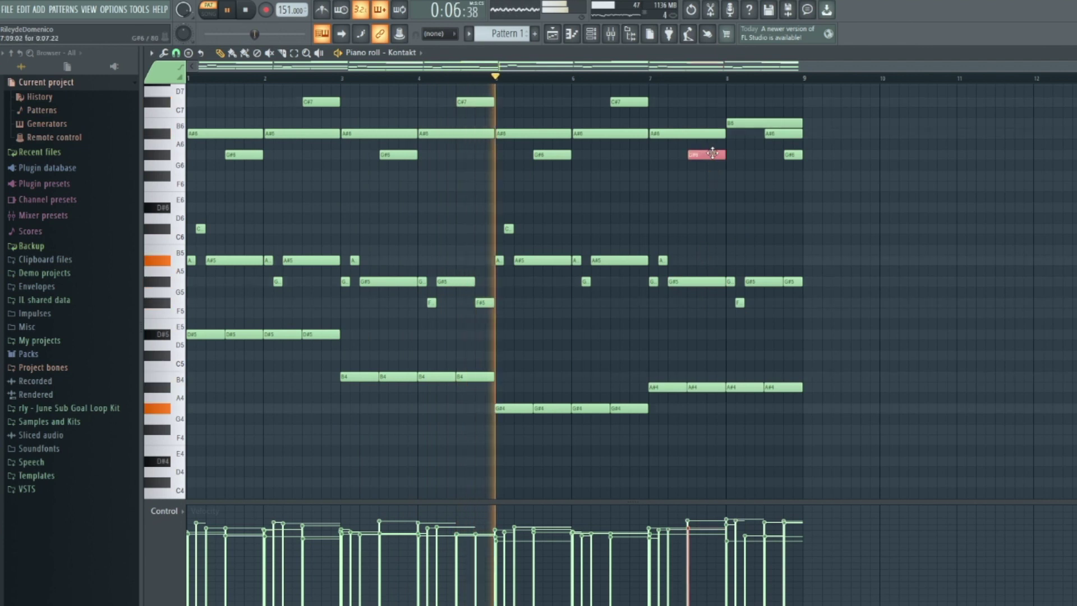
left_click(706, 387)
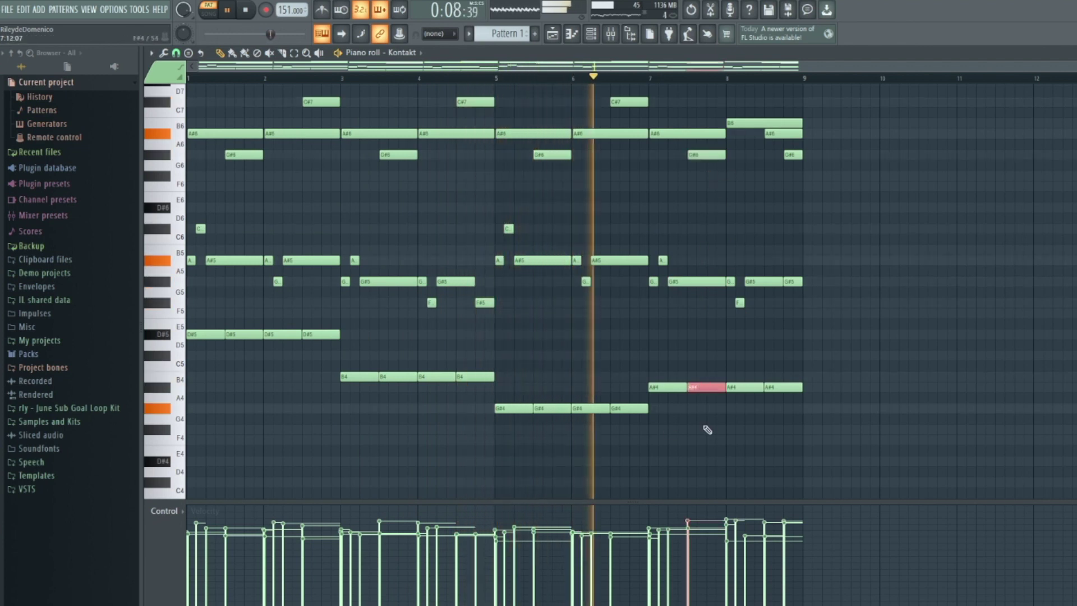
left_click(741, 421, "ctrl")
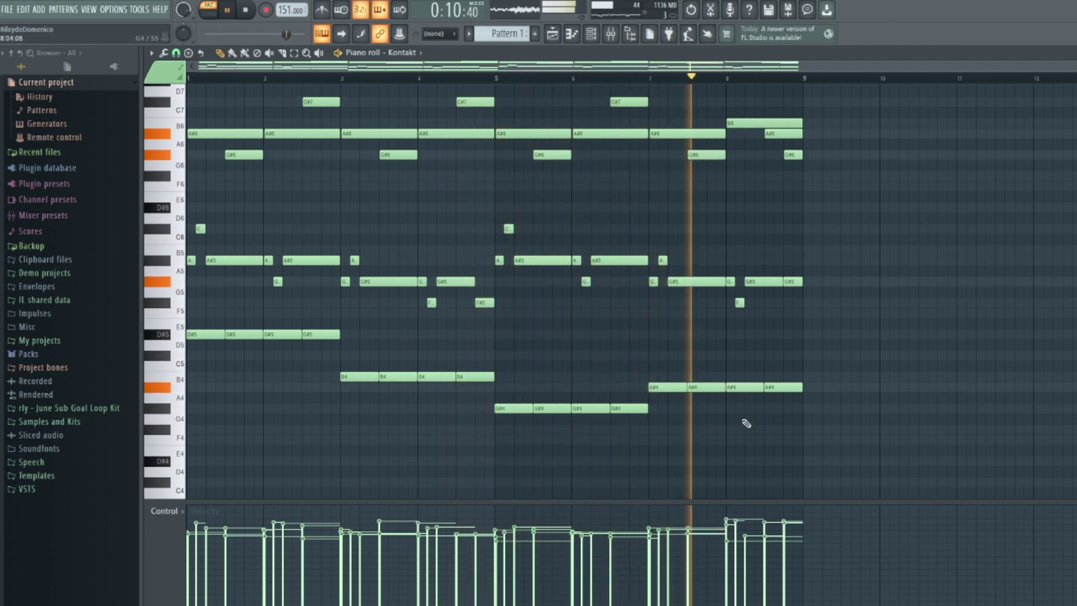
Lower the velocities of the loudest bass, melody and high harmony notes in bar 8 individually.
left_click(733, 388)
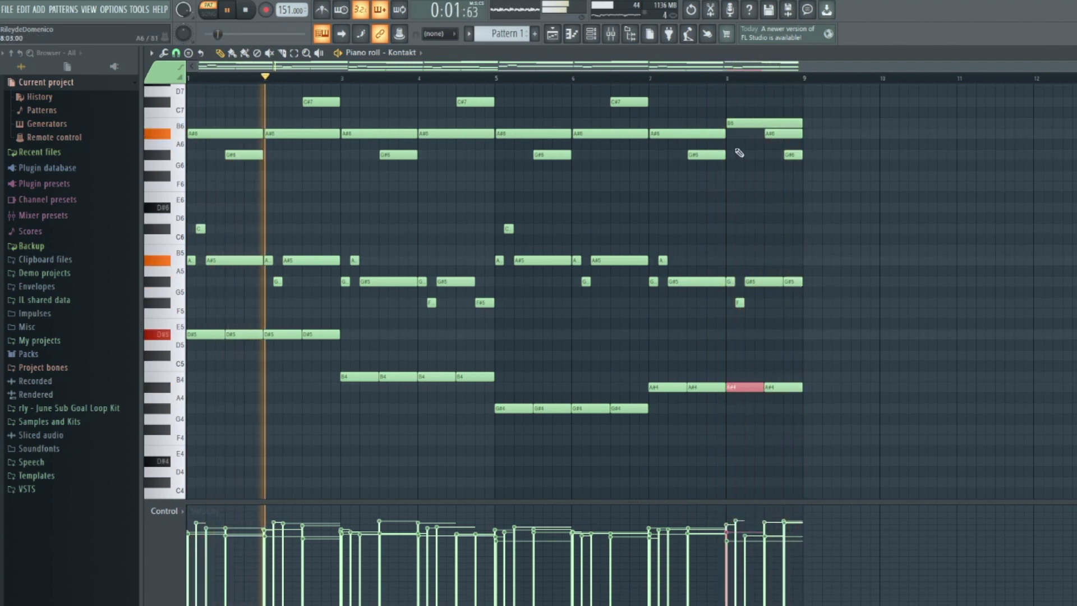
left_click(735, 123, "ctrl")
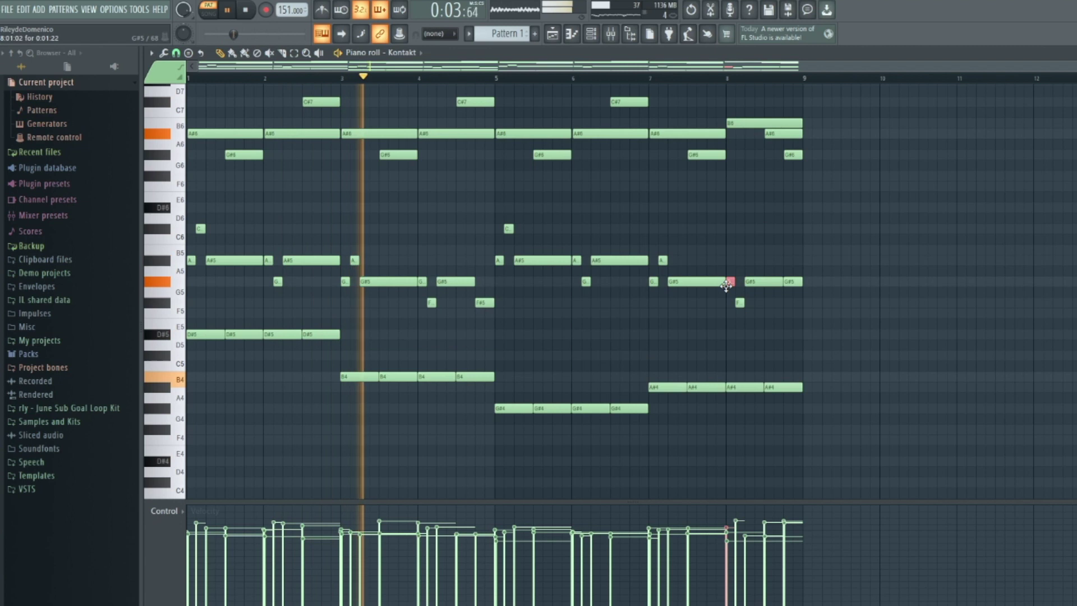
left_click(738, 302)
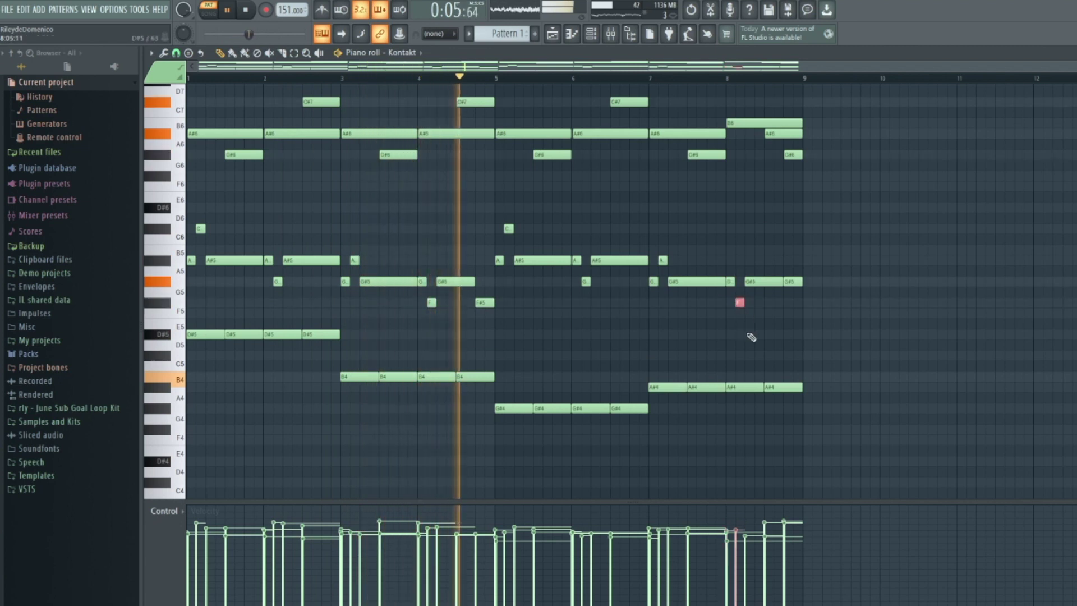
left_click(773, 282)
left_click(783, 387)
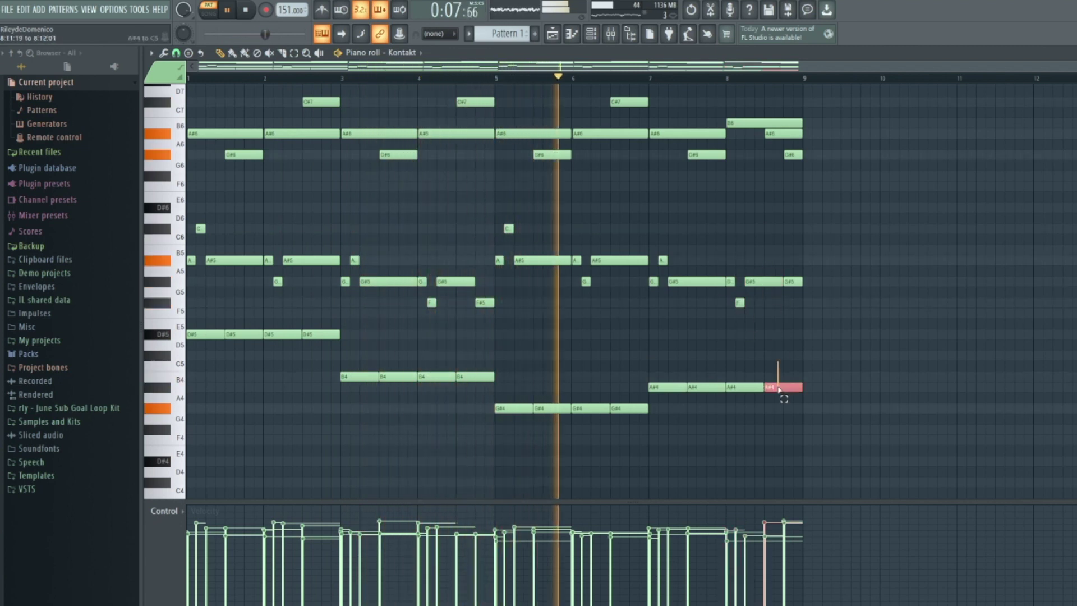
left_click(792, 281)
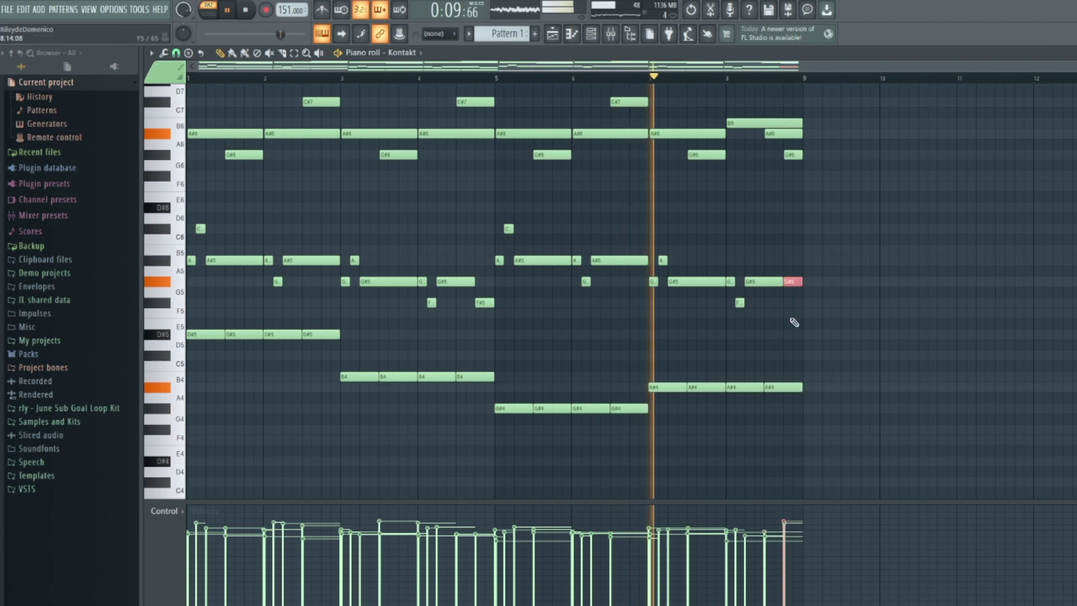
left_click(793, 154)
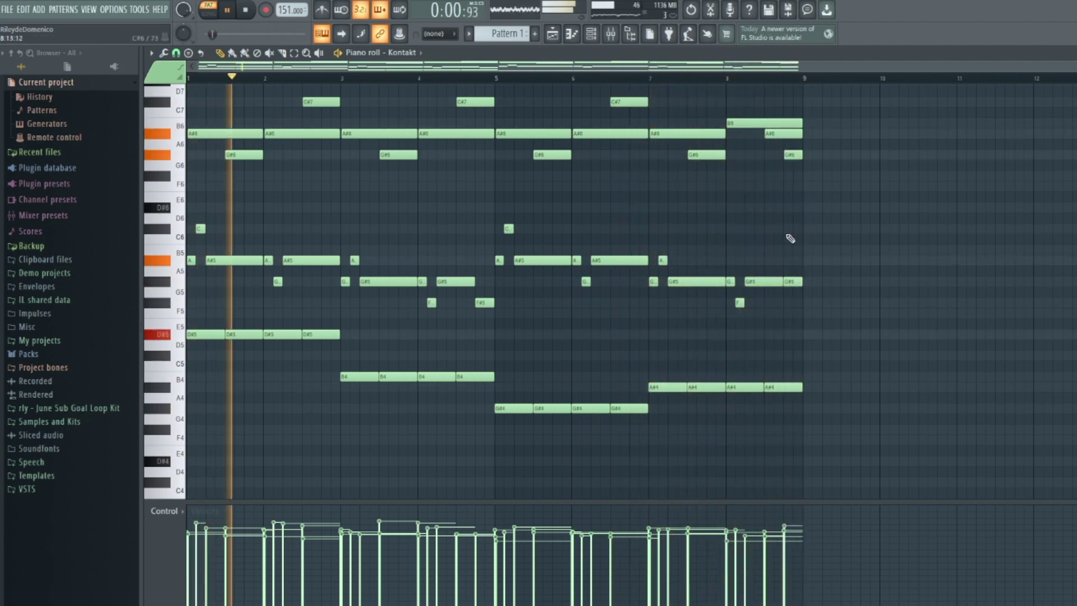
Lower the velocities of the G#6 and B4 notes in mid-bar 3, and slightly reduce the velocities of all notes.
left_click(399, 154)
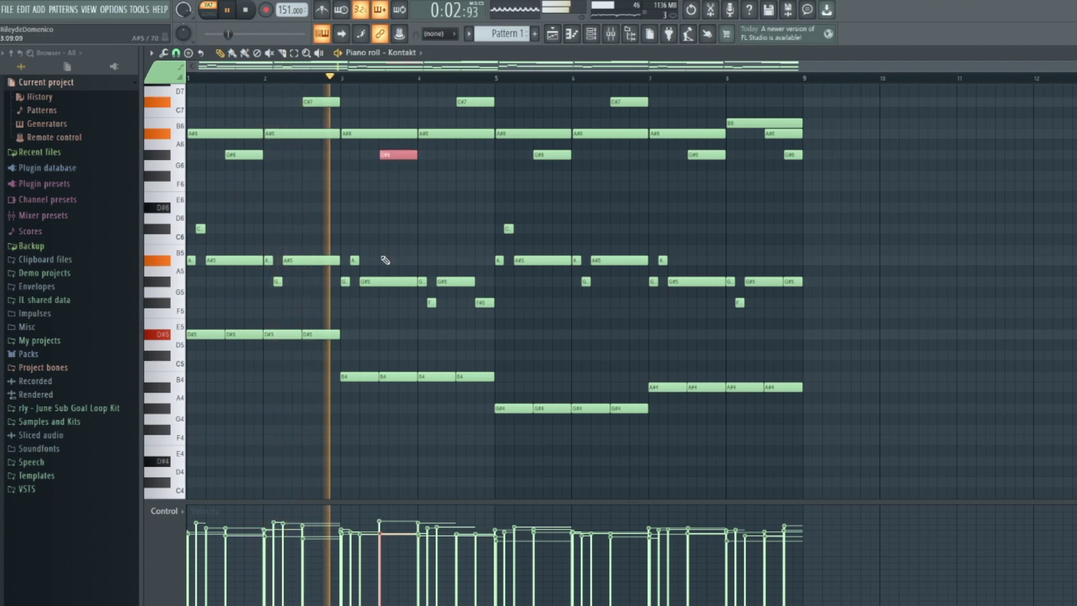
left_click(398, 377)
left_click(416, 421, "ctrl")
key("ctrl+a")
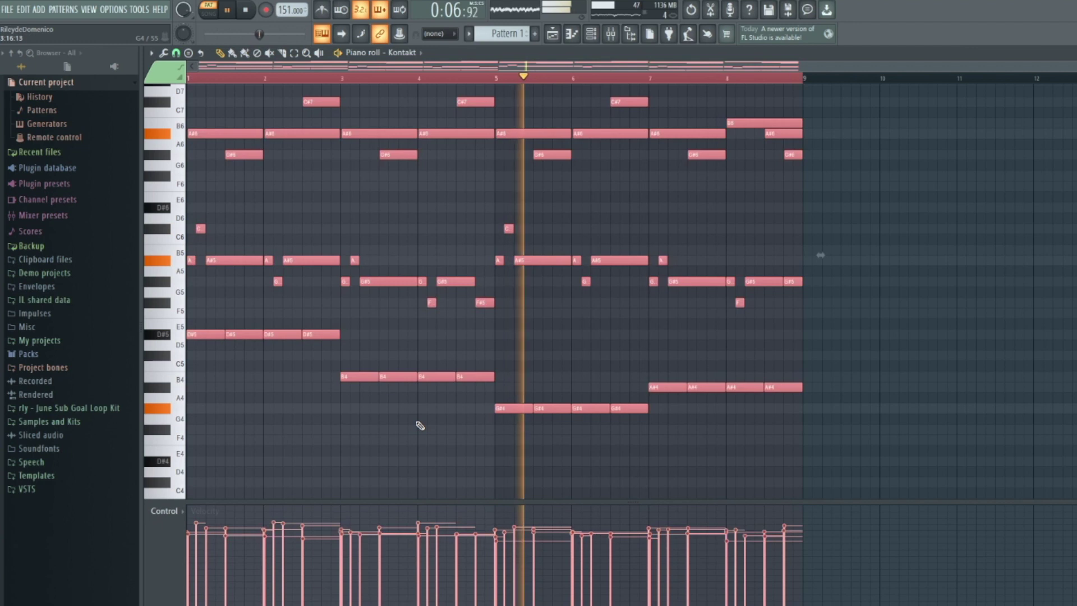
left_click(676, 84, "ctrl")
scroll(911, 200, "up", 3)
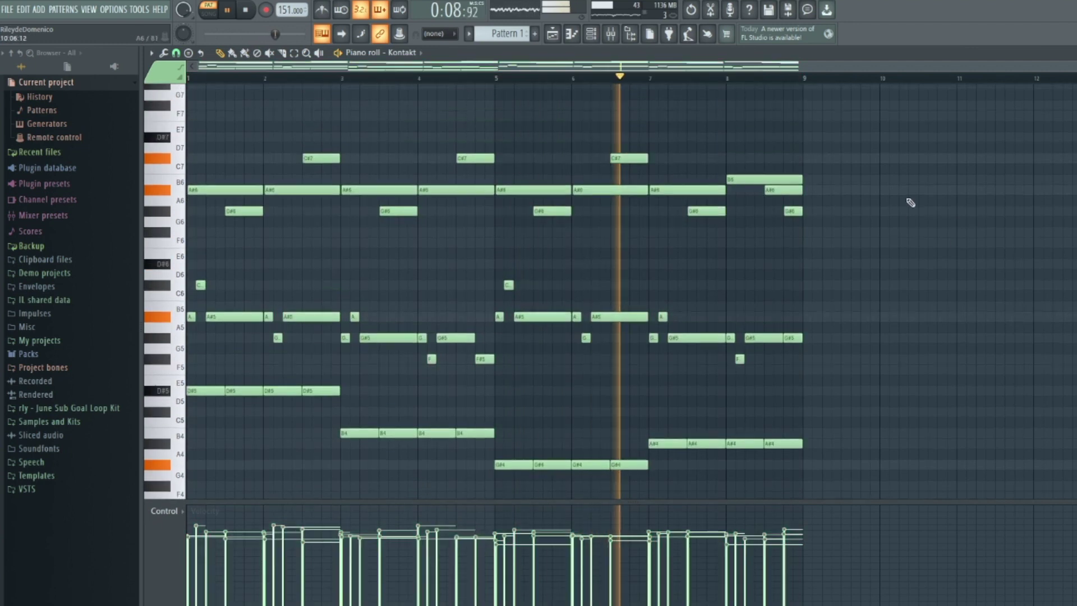
Slightly shorten all notes in the pattern to leave small gaps between consecutive notes, and replay it.
key("ctrl+a")
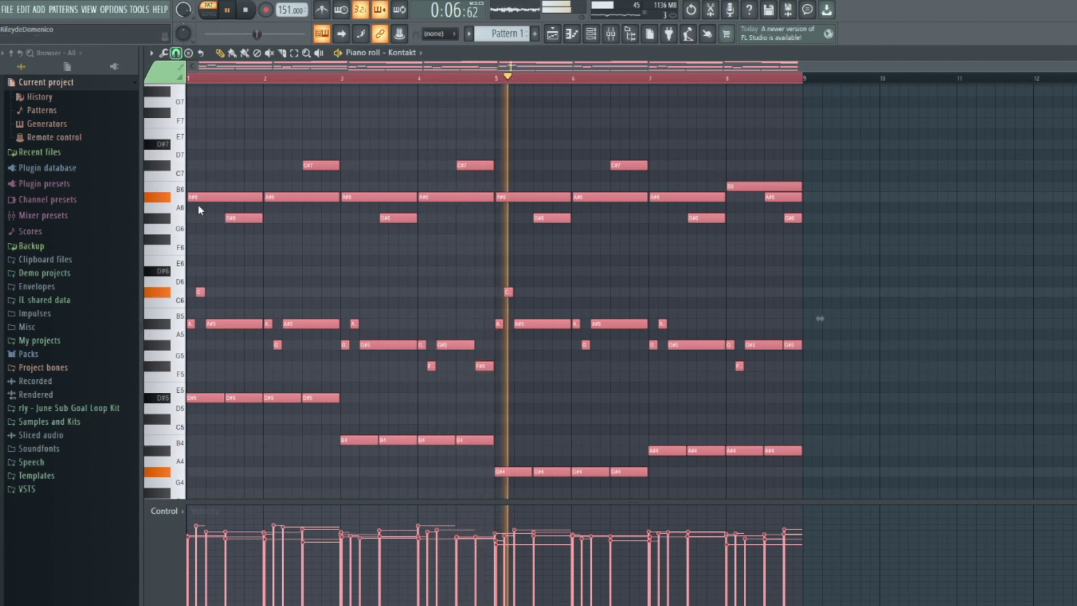
left_click(282, 83, "ctrl")
scroll(257, 201, "down", 3)
key("space")
key("space")
Add a very short low note at G#3 near the end of bar 1 and play the pattern.
scroll(263, 348, "down", 1)
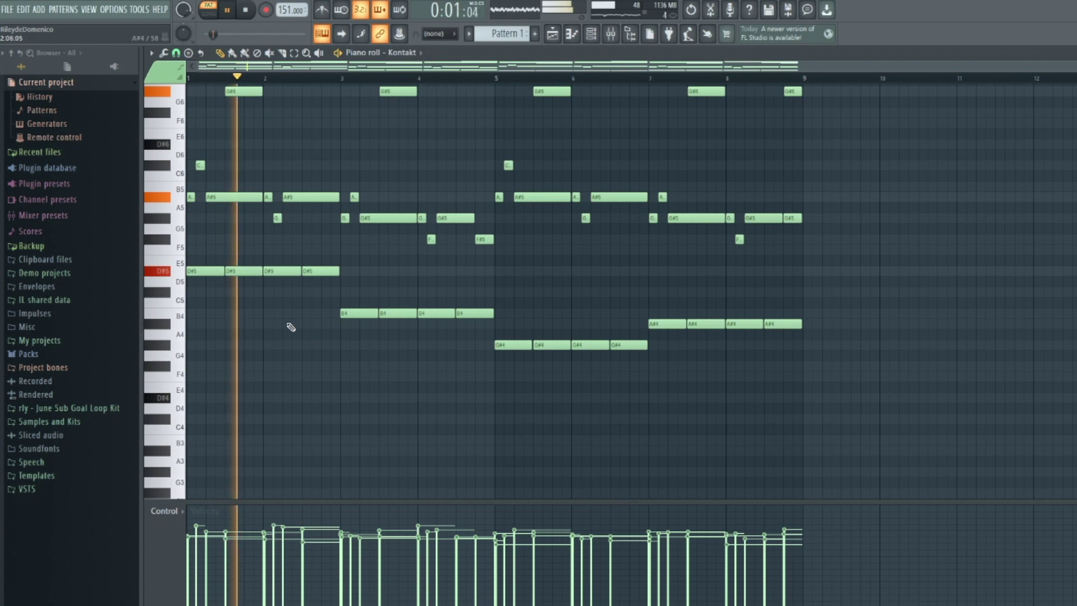
scroll(268, 325, "up", 3)
scroll(269, 326, "down", 7)
key("space")
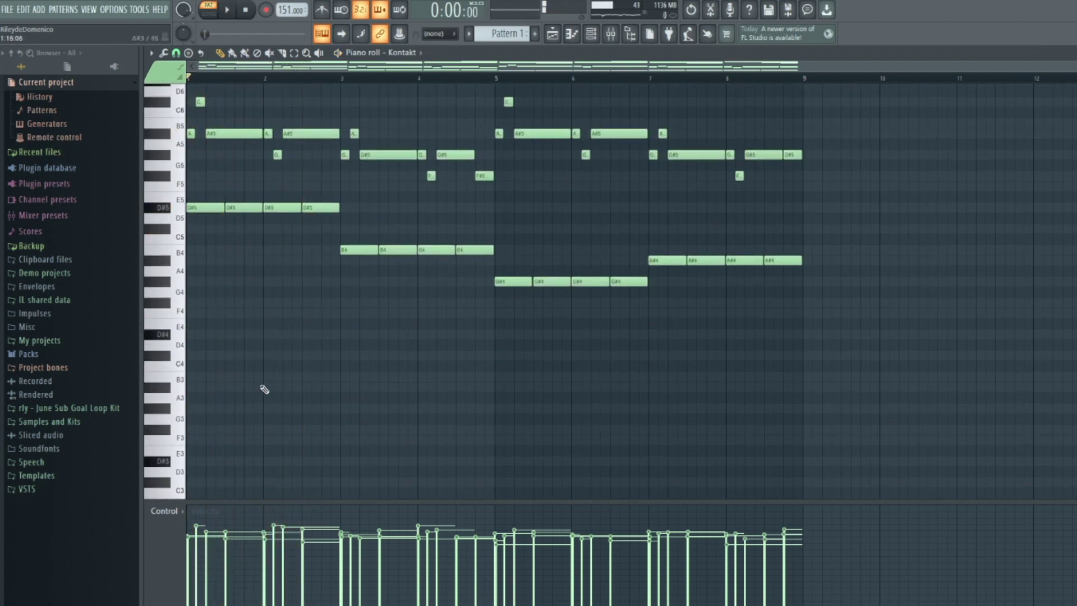
left_click(260, 398)
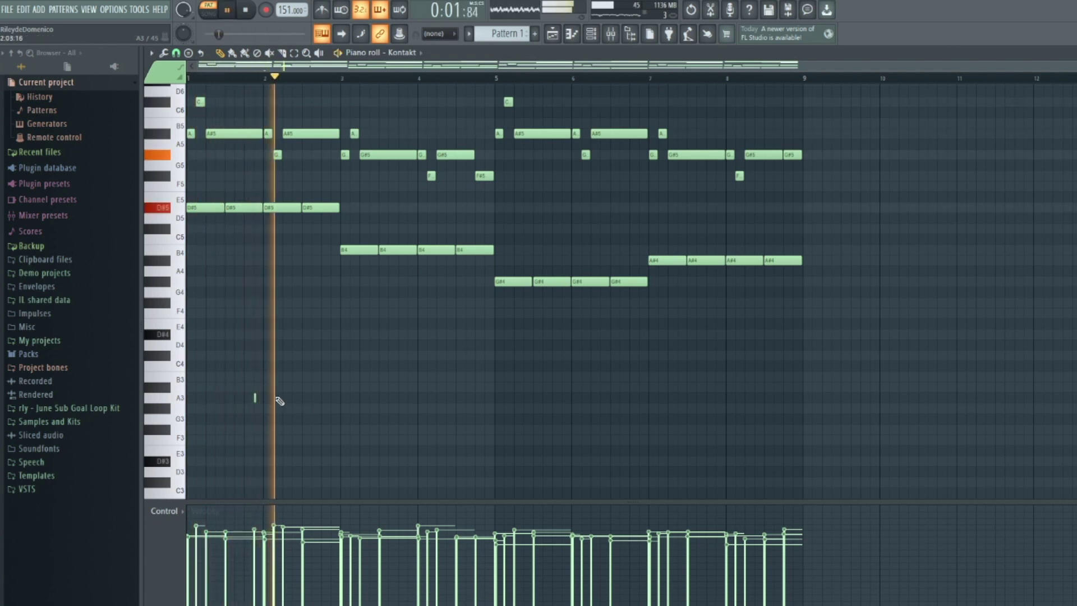
key("space")
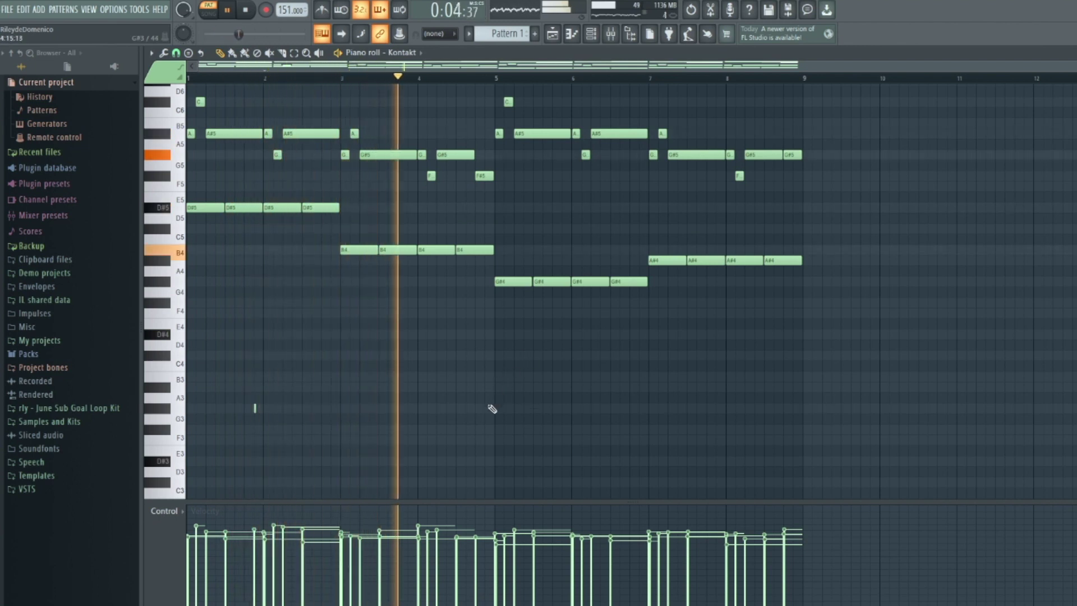
Add very short low notes at G#3 near the end of bar 4 and at A3 near the end of bar 6.
left_click(487, 410)
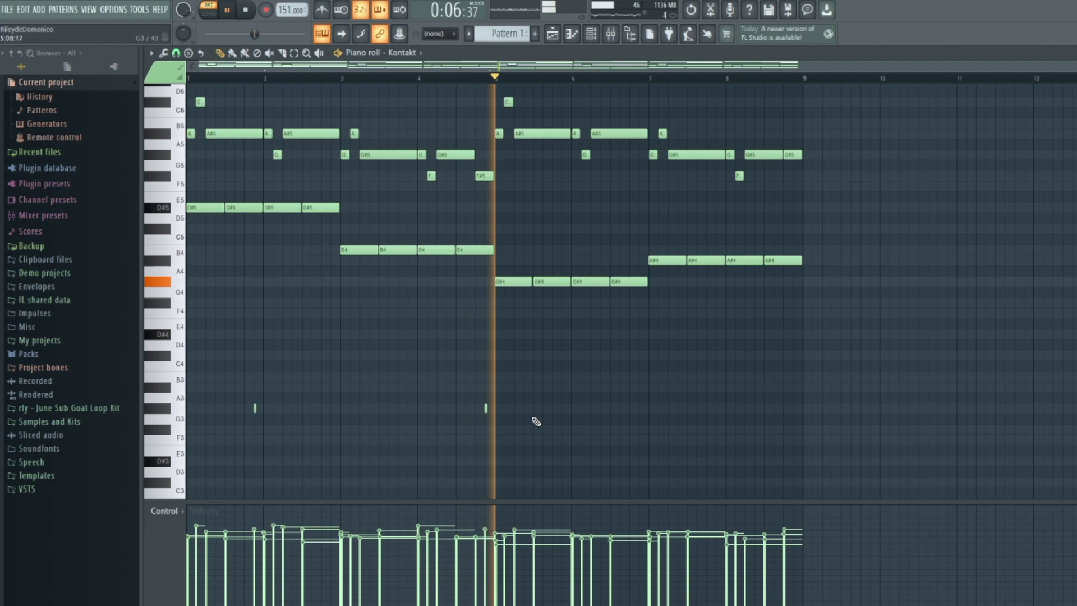
left_click(640, 387)
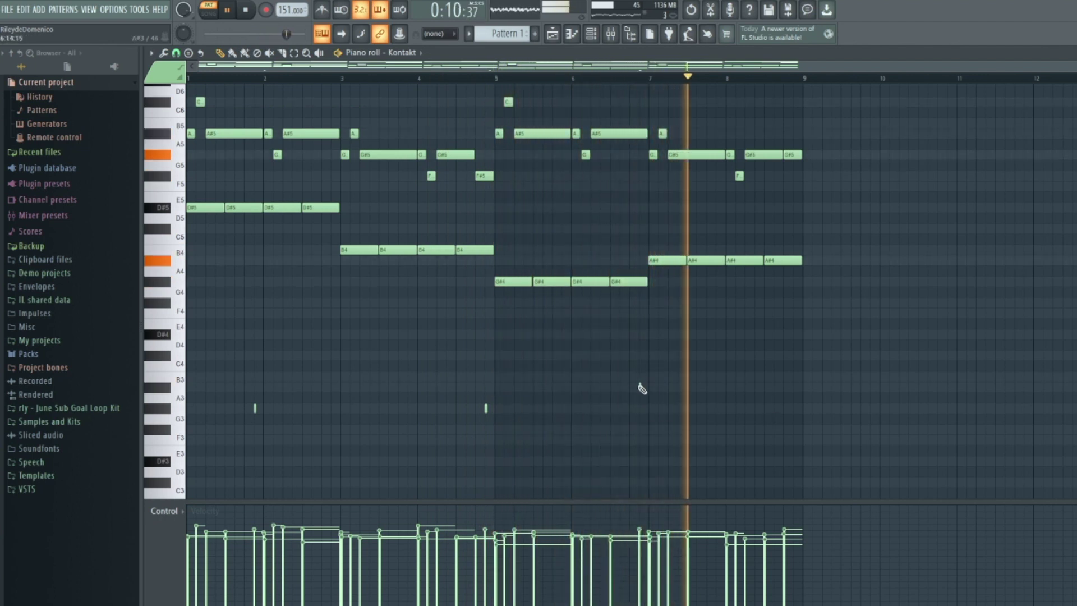
left_click_drag(638, 391, 637, 401)
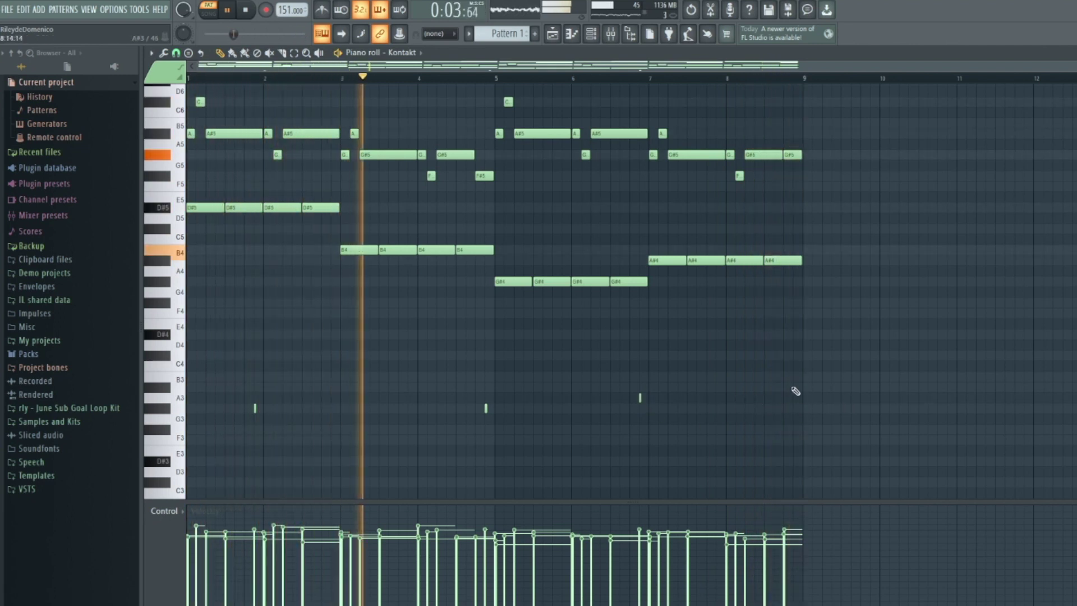
In the Kontakt #2 part, fill bars 5–6 with repeated short G#4 notes and bars 7–8 with repeated A#4 notes.
key("Escape")
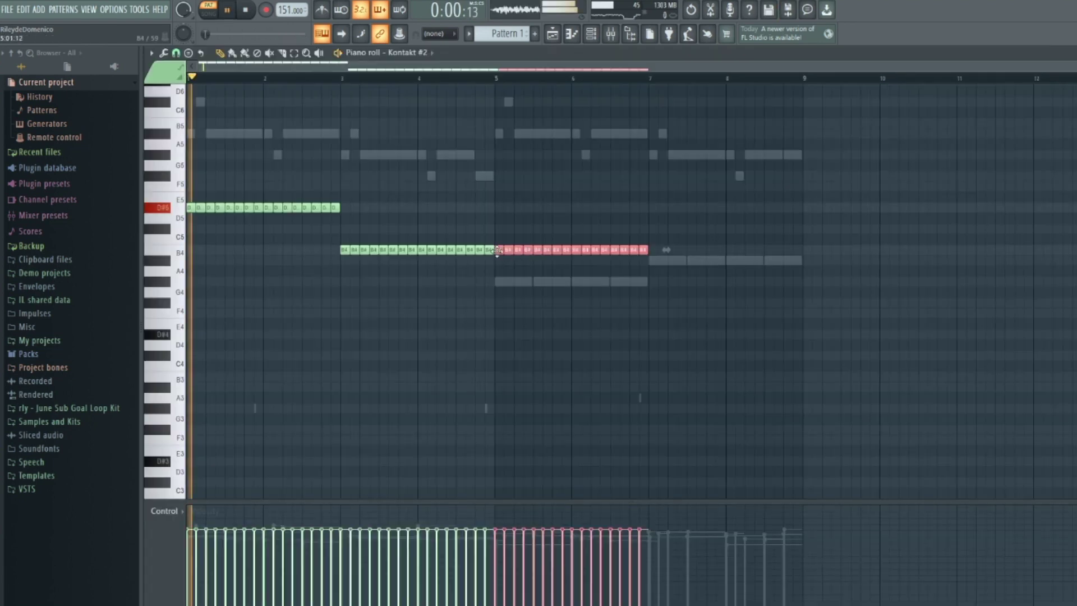
left_click_drag(497, 251, 498, 282)
key("ctrl+b")
left_click_drag(654, 282, 654, 261)
key("space")
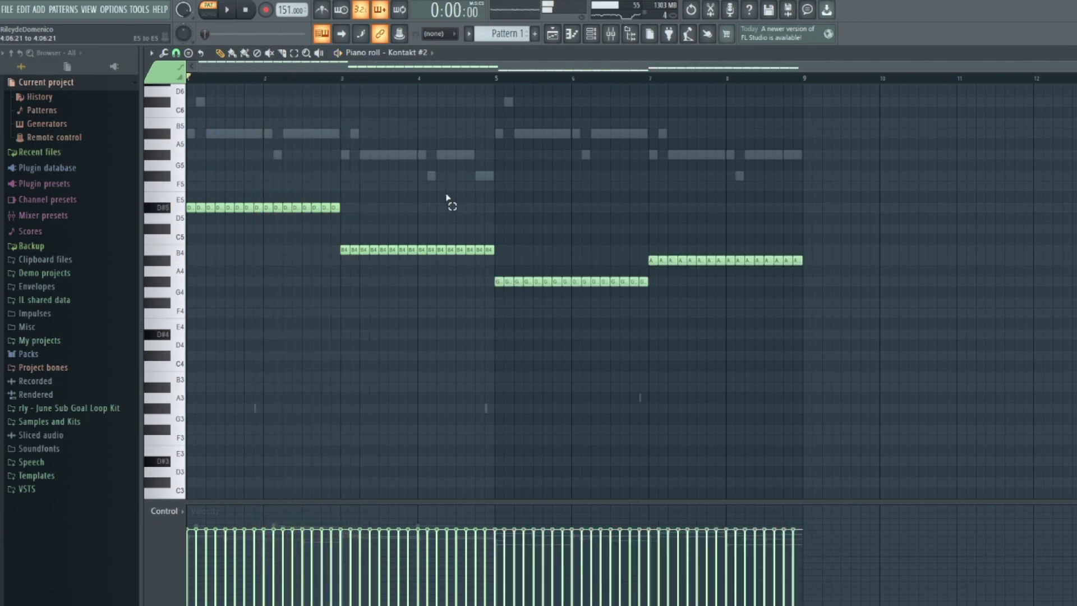
Play the pattern and raise the last four Kontakt #2 notes of bar 2 to F#5.
scroll(313, 204, "up", 2)
key("space")
left_click_drag(350, 279, 306, 234)
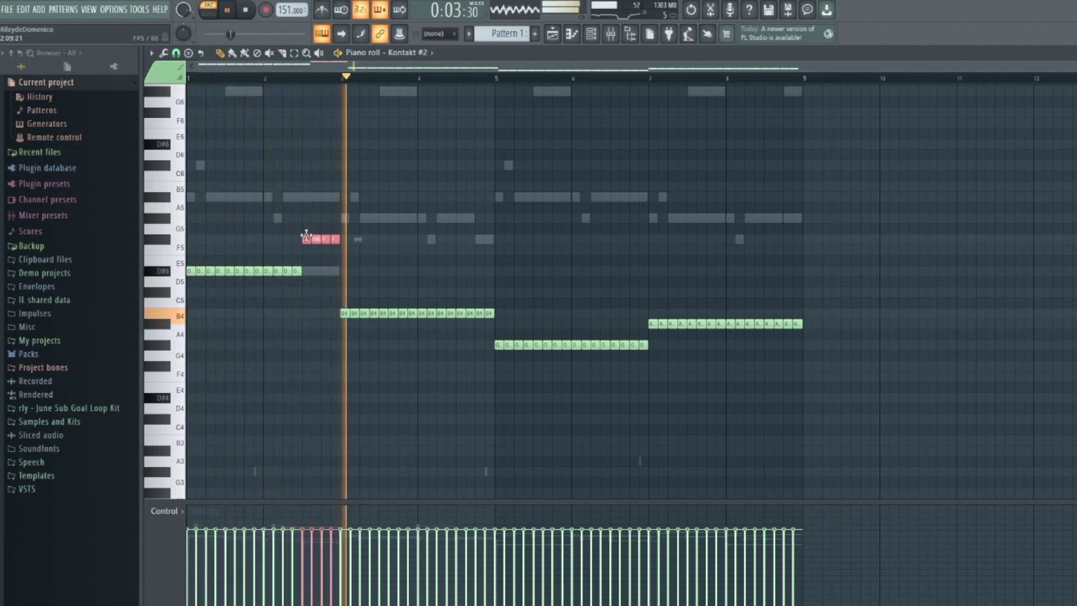
Try the last four notes of bar 4 at D#5 and A#4, and settle them on F#4 during playback.
left_click_drag(524, 318, 457, 268)
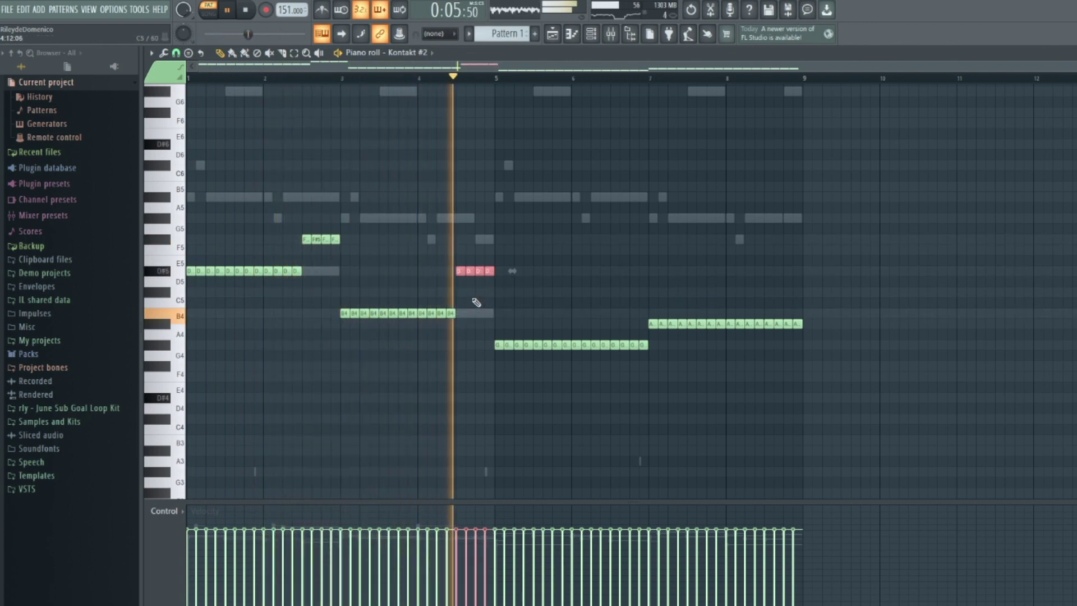
left_click_drag(459, 275, 461, 328)
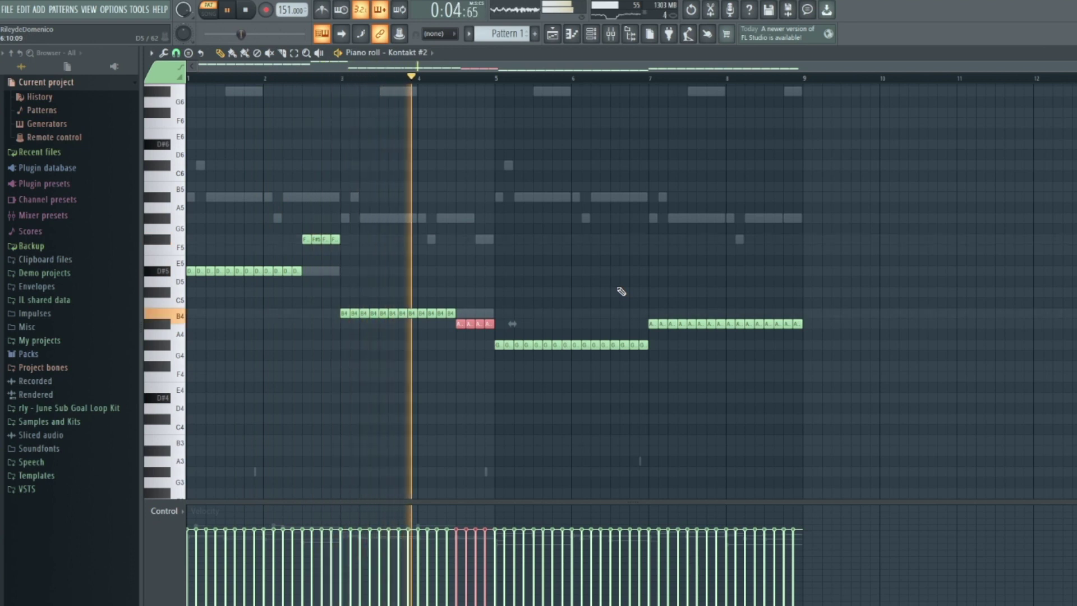
key("space")
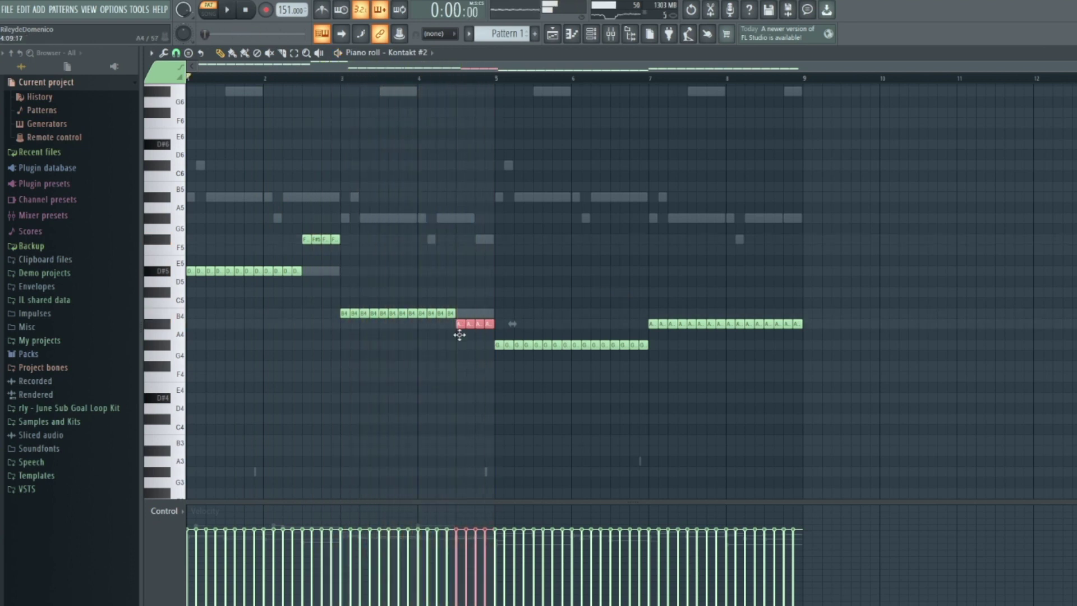
key("space")
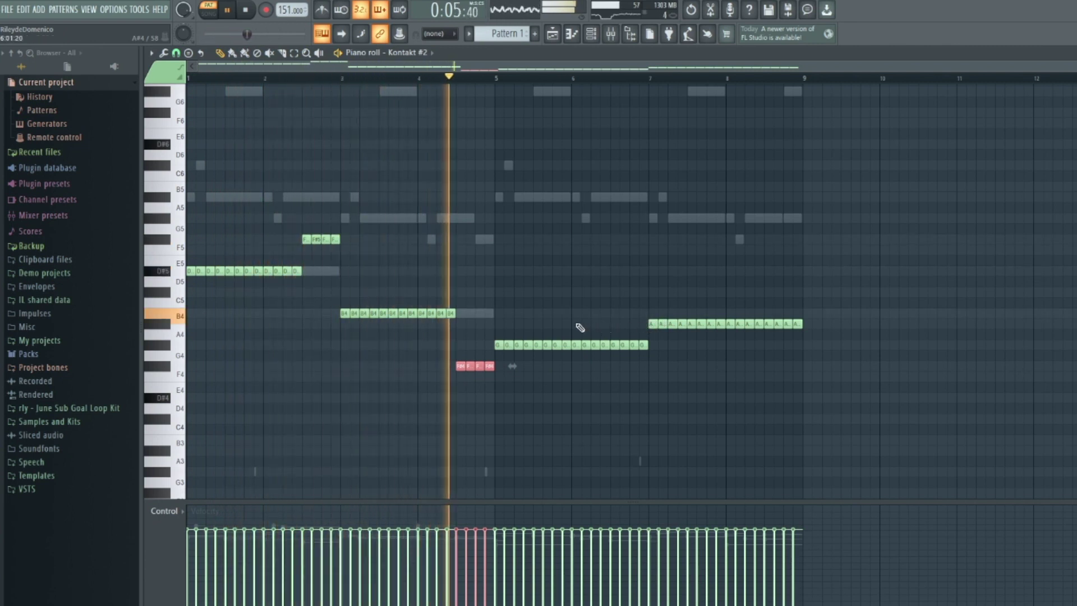
Raise the last four notes of bar 6 to B4 and the last four notes of bar 8 to C#5.
left_click_drag(653, 359, 616, 349)
left_click_drag(819, 336, 774, 298)
key("ctrl+d")
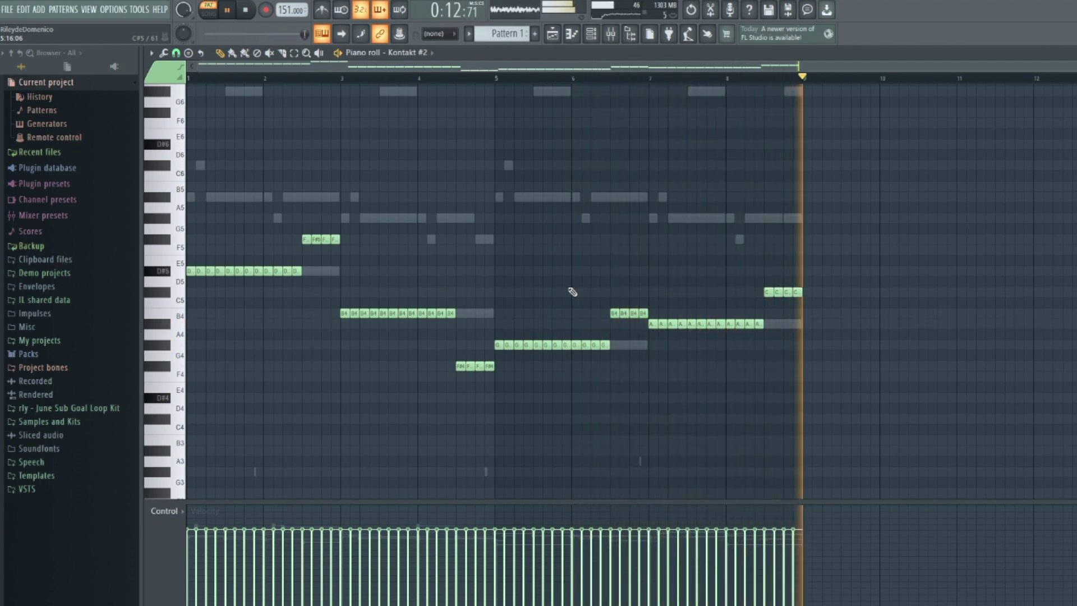
Try raising the last four notes of bar 6 to D#5.
left_click(617, 313)
left_click_drag(615, 312, 613, 268)
left_click(536, 245)
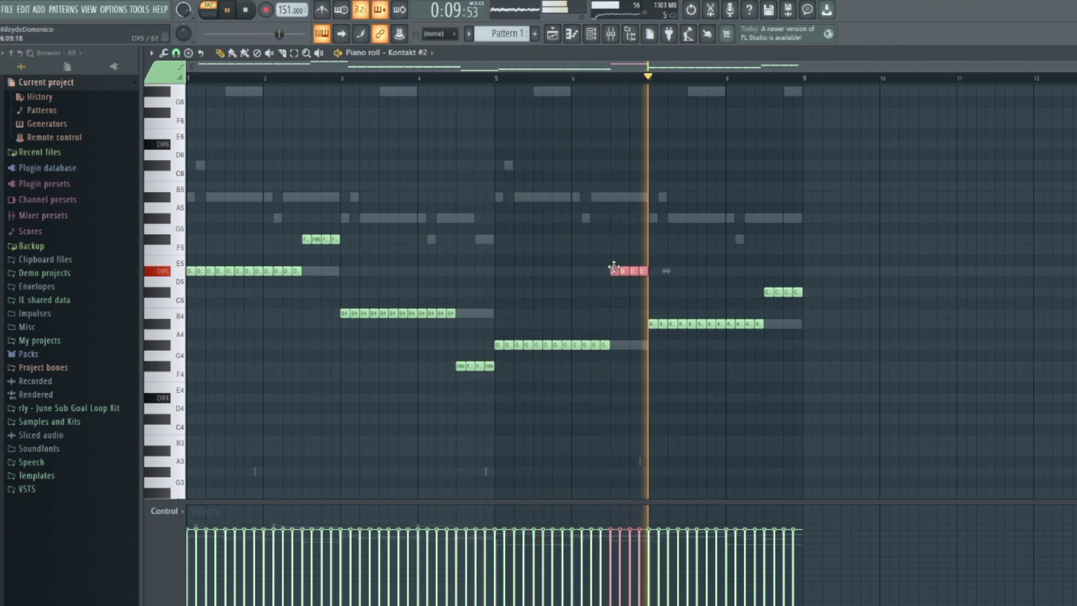
Try the last four notes of bar 8 at B4 and D#5 against playback, and return them to C#5.
left_click(742, 290)
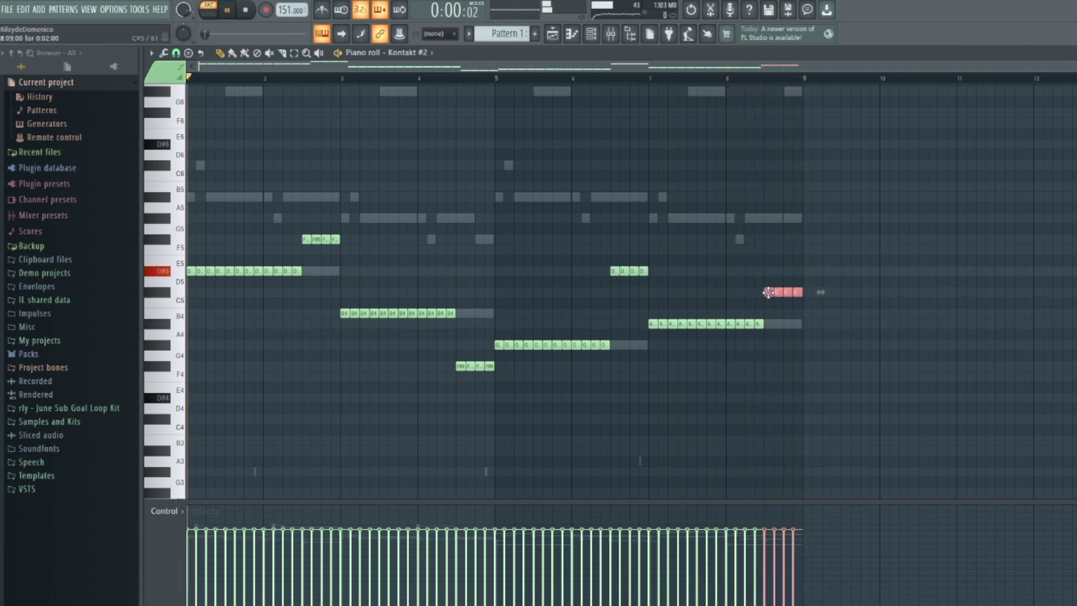
left_click_drag(768, 291, 768, 313)
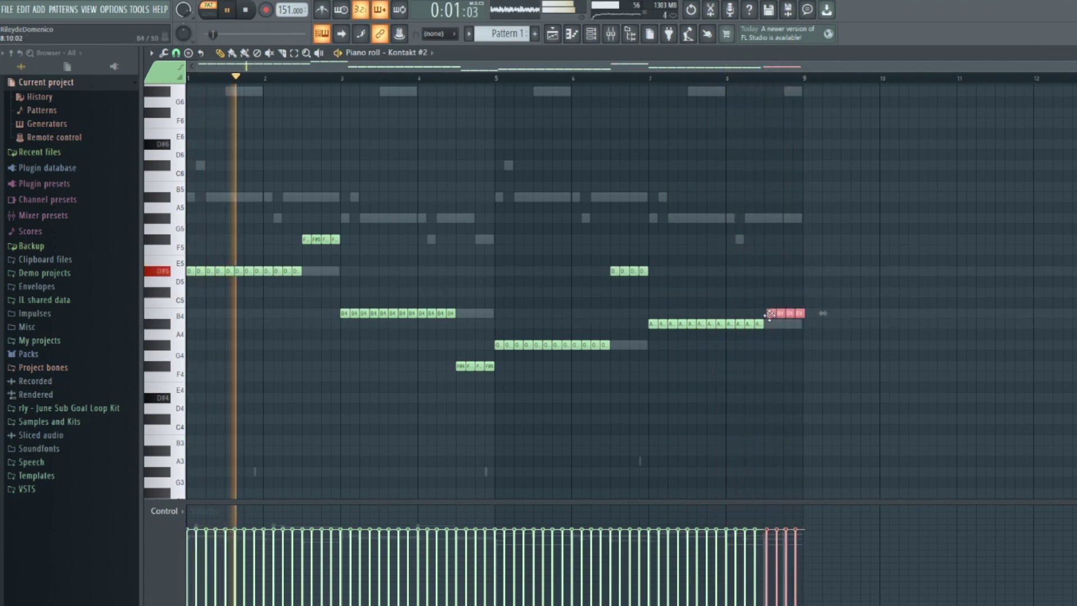
left_click(655, 78)
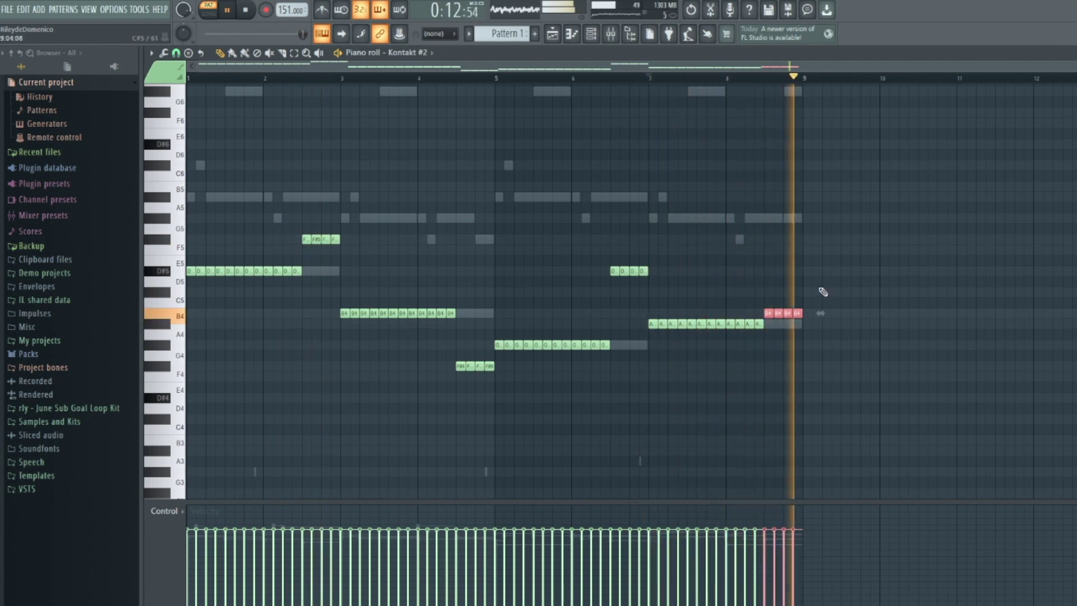
mouse_move(770, 312)
left_mouse_down()
mouse_move(767, 248)
mouse_move(765, 294)
mouse_move(767, 275)
left_mouse_up()
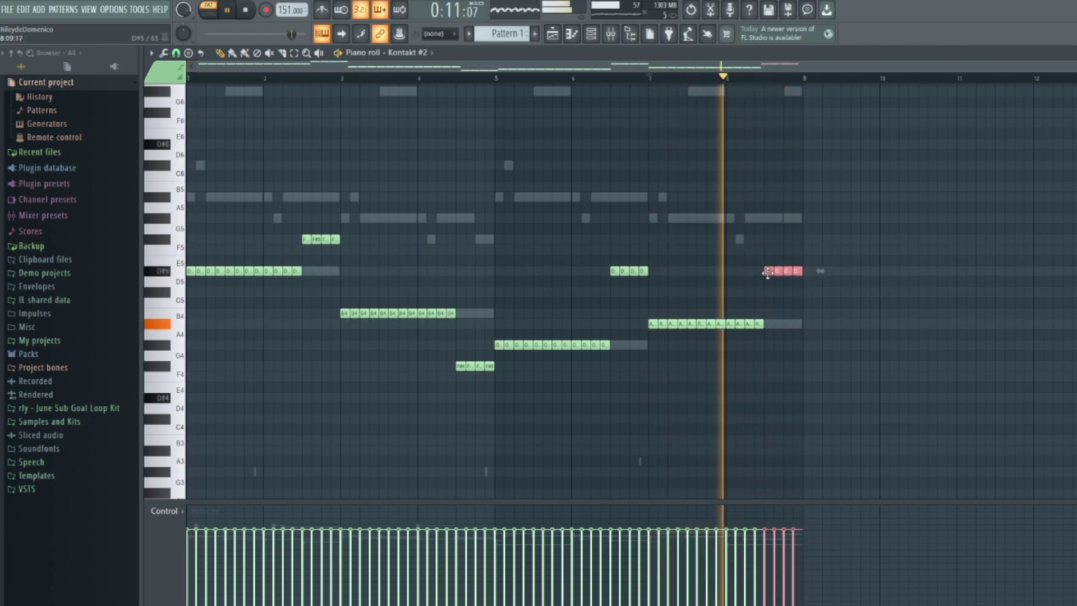
key("space")
mouse_move(769, 292)
left_mouse_down()
mouse_move(769, 301)
mouse_move(769, 290)
left_mouse_up()
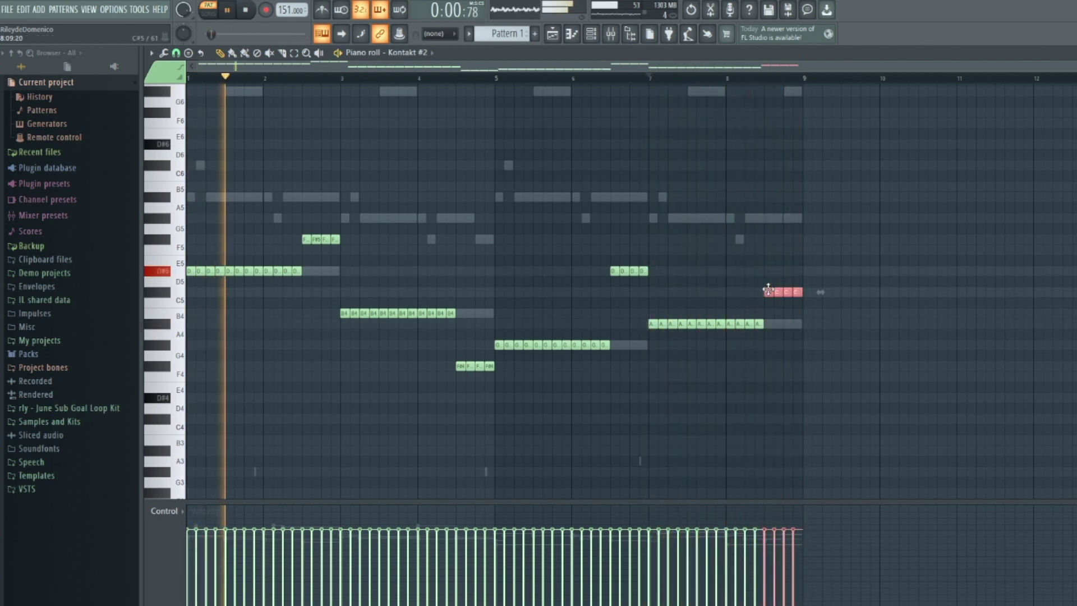
Lower the last two notes of bar 8 to A#4, and reopen the Kontakt #2 notes to review the part.
left_click_drag(785, 305, 786, 331)
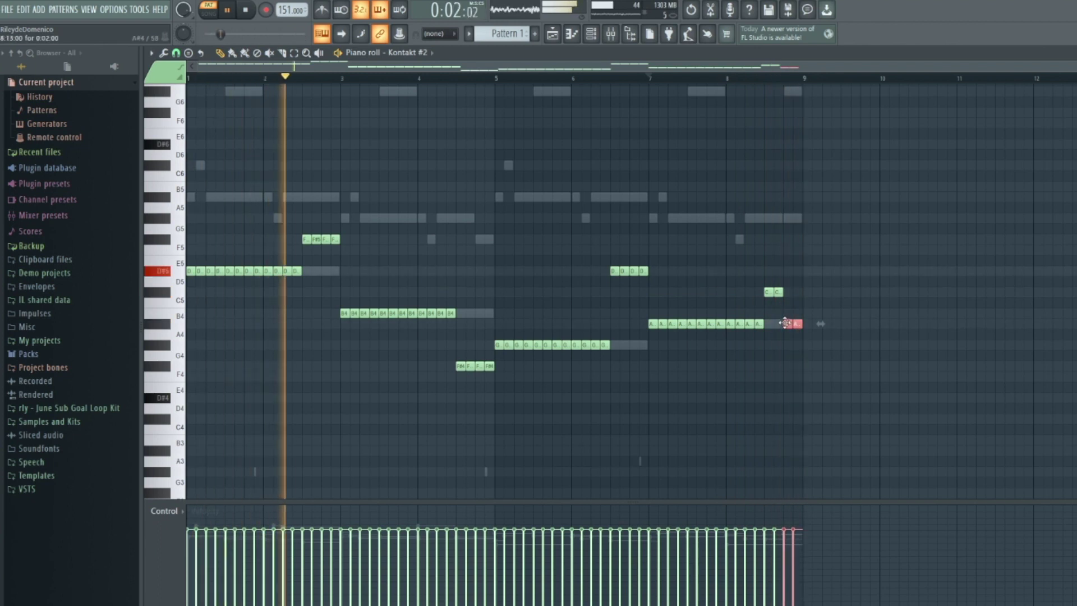
left_click(827, 260, "ctrl")
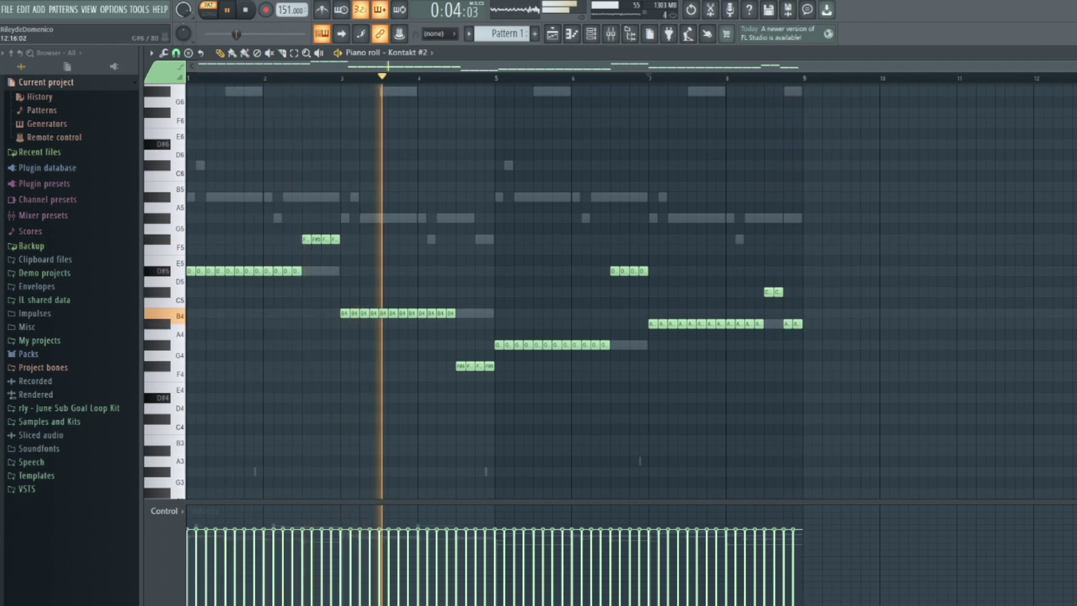
left_click(1074, 53)
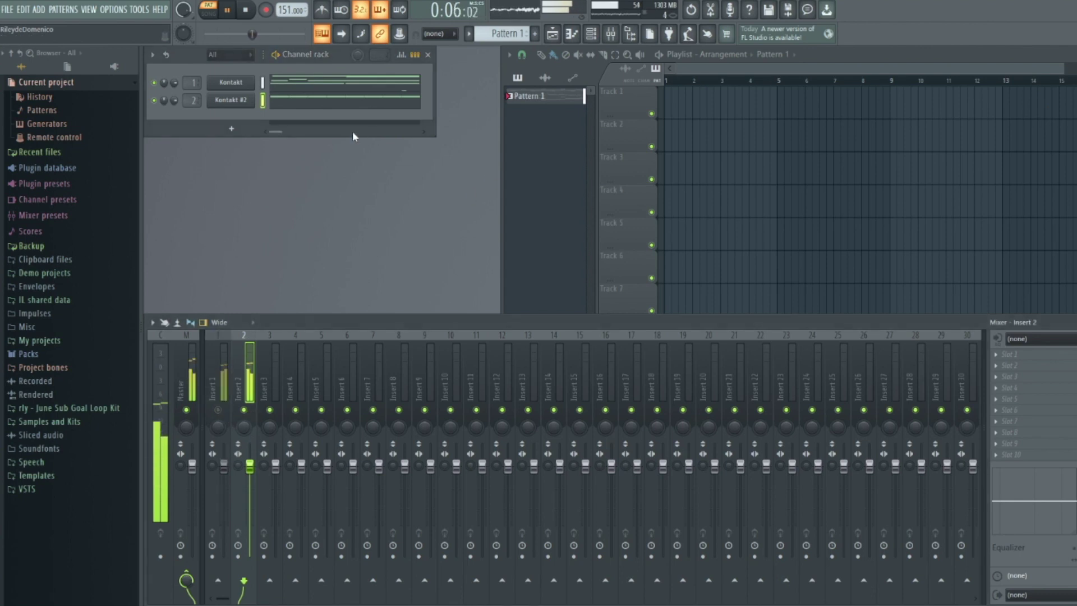
left_click(376, 106)
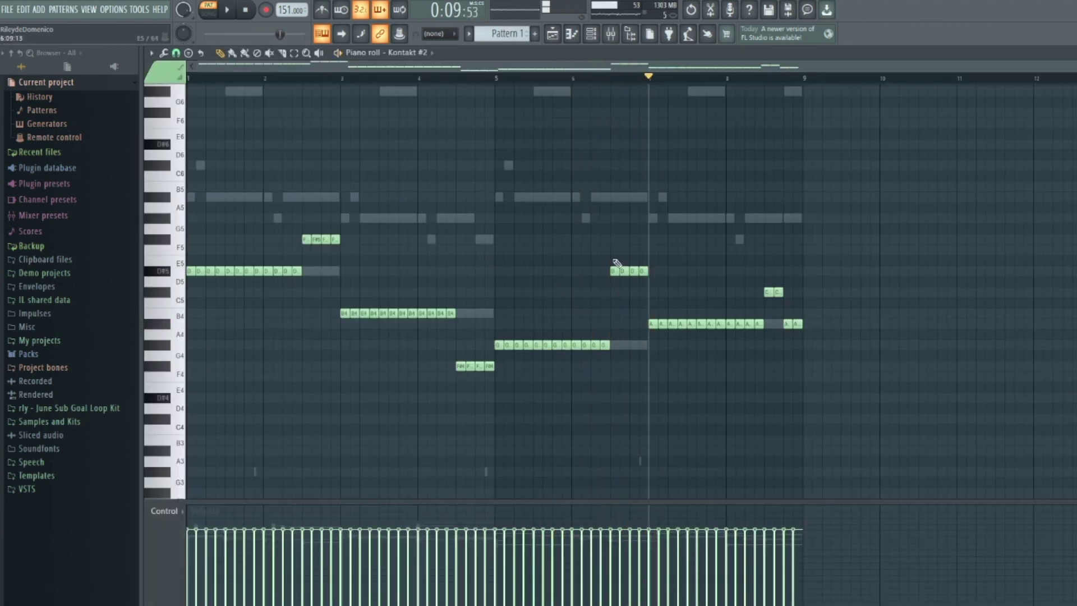
Try the last four notes of bar 6 at B4, and lower them to G#4.
left_click_drag(668, 274, 606, 268)
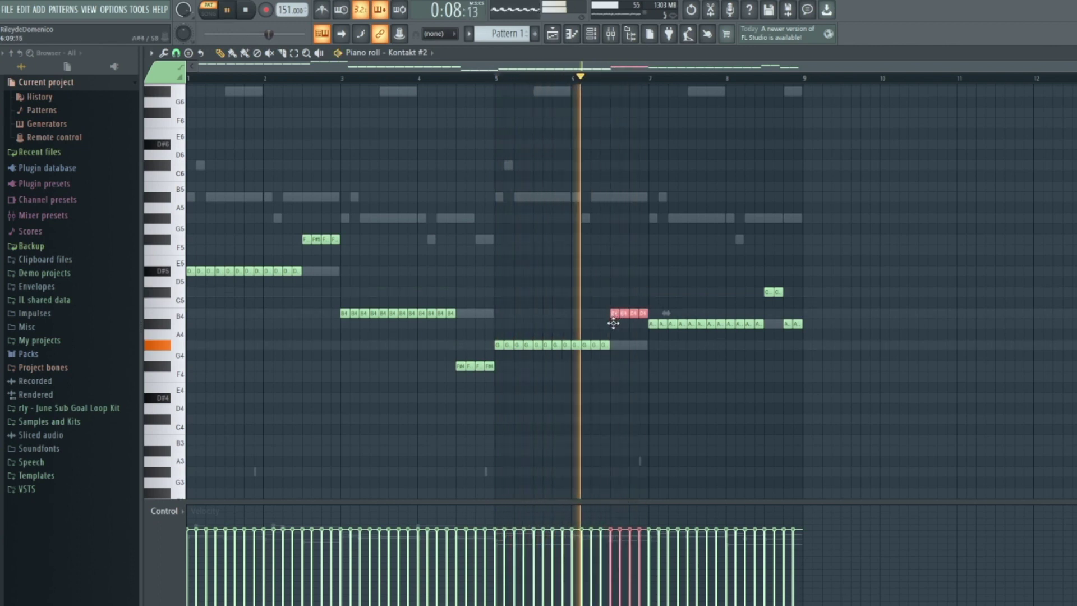
key("space")
left_click_drag(613, 309, 613, 350)
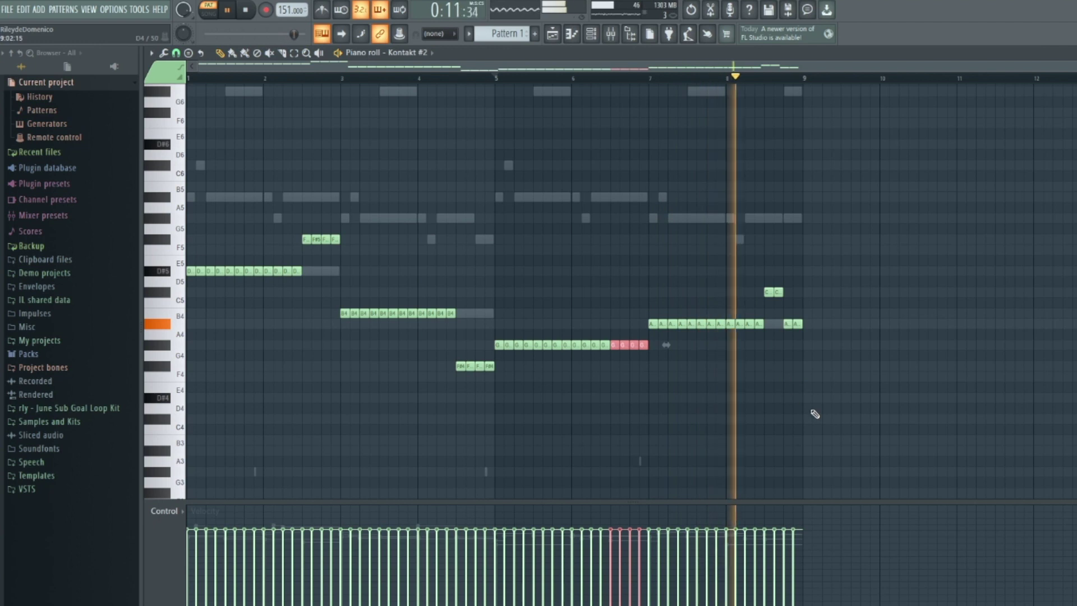
Lower the final note of bar 8 in the Kontakt #2 part to G#4 and play the pattern.
key("space")
key("F7")
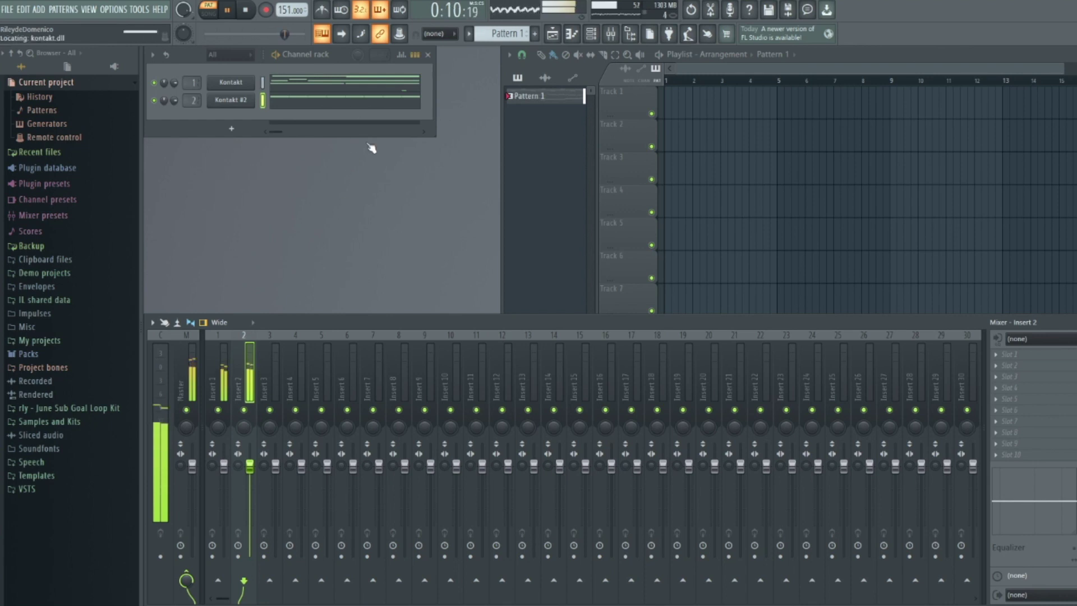
key("F7")
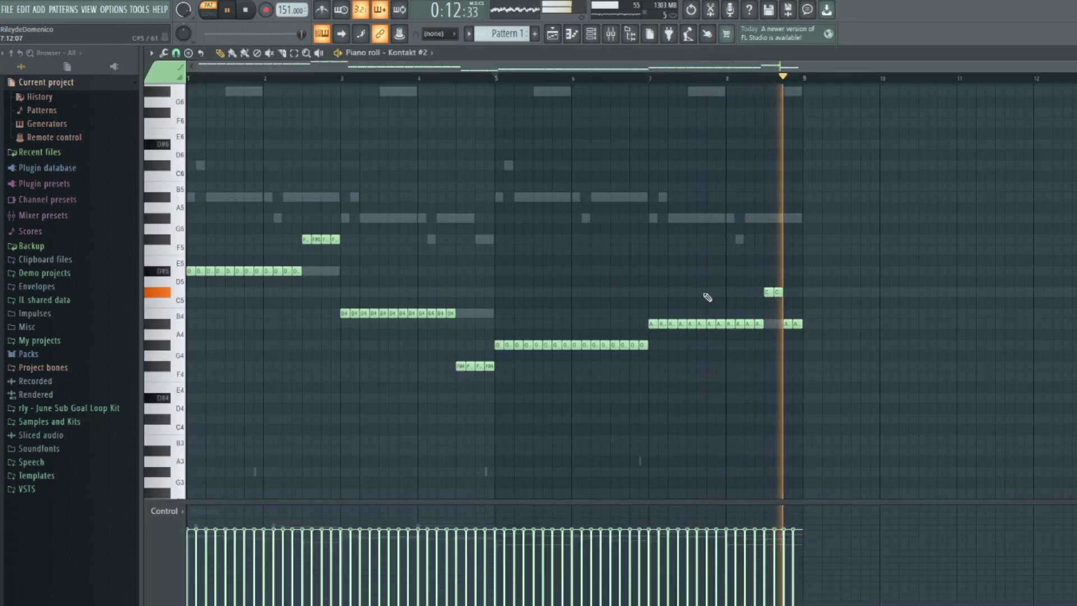
key("F7")
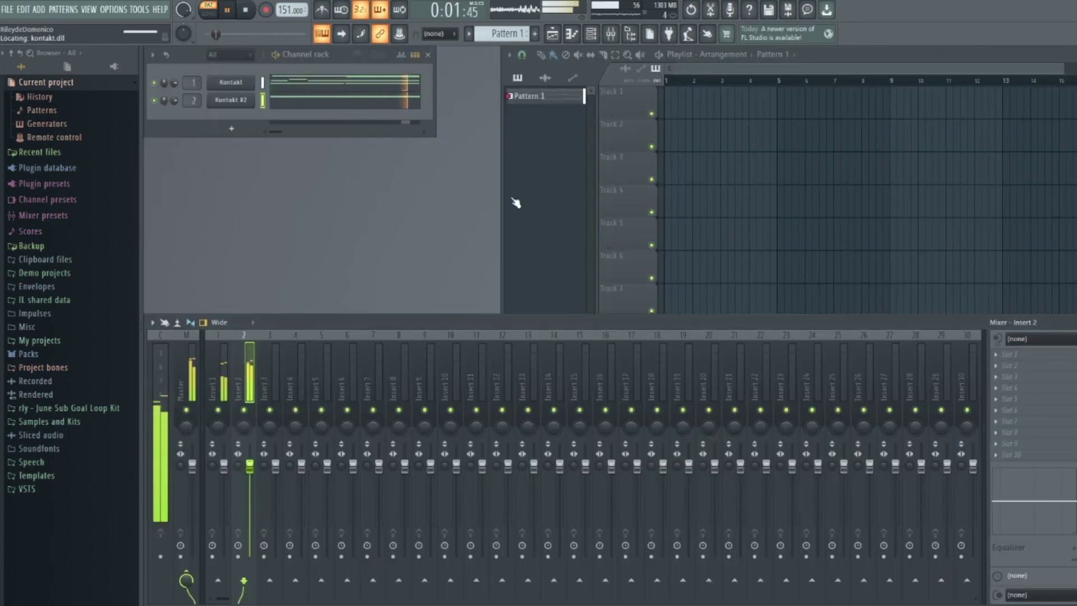
key("F7")
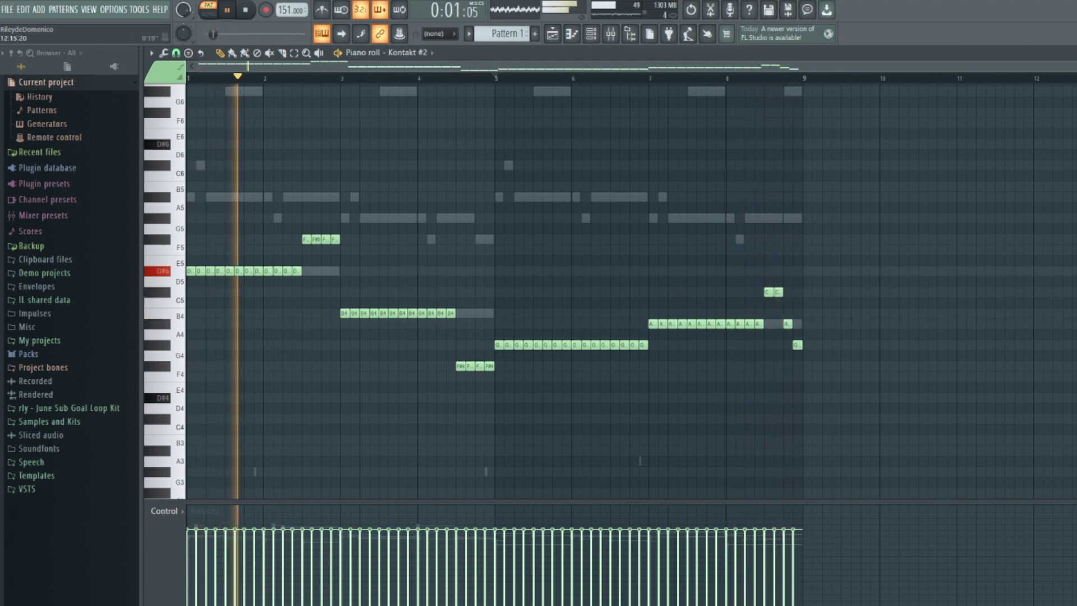
Add a third Kontakt channel, open its empty note editor and play the pattern.
key("F7")
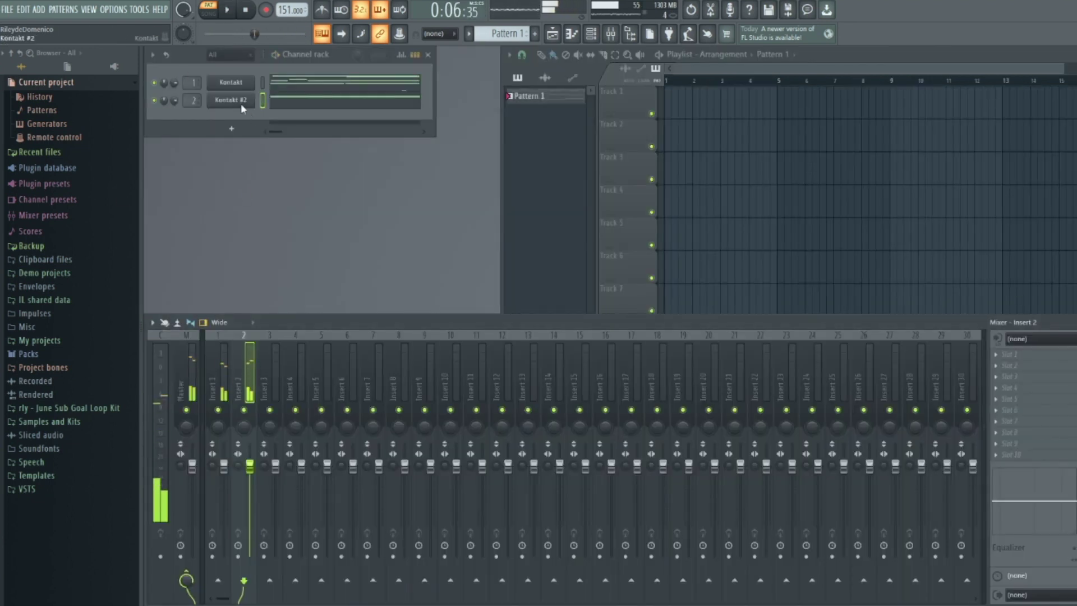
key("F7")
key("space")
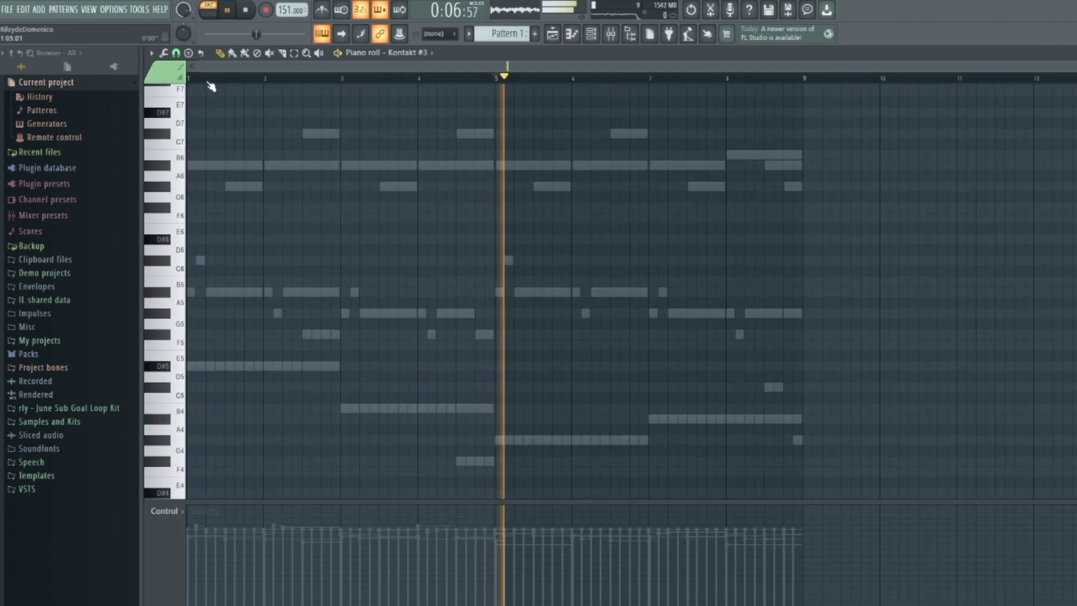
Add a short G#7 note at the start of bar 1 in the Kontakt #3 part.
scroll(314, 186, "up", 5)
key("space")
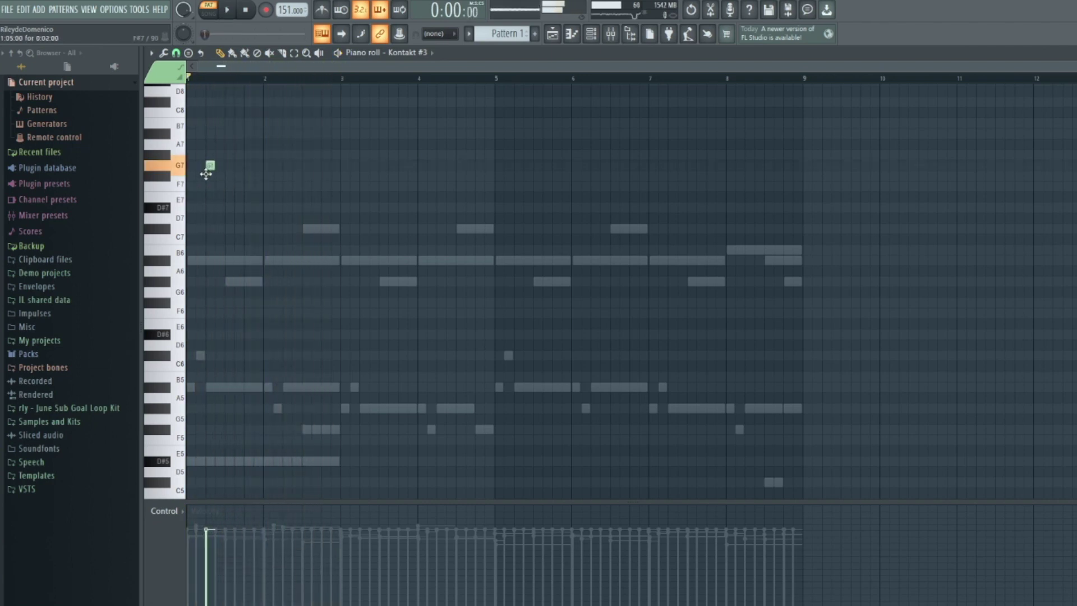
mouse_move(193, 155)
left_mouse_down()
mouse_move(257, 157)
mouse_move(185, 153)
left_mouse_up()
key("space")
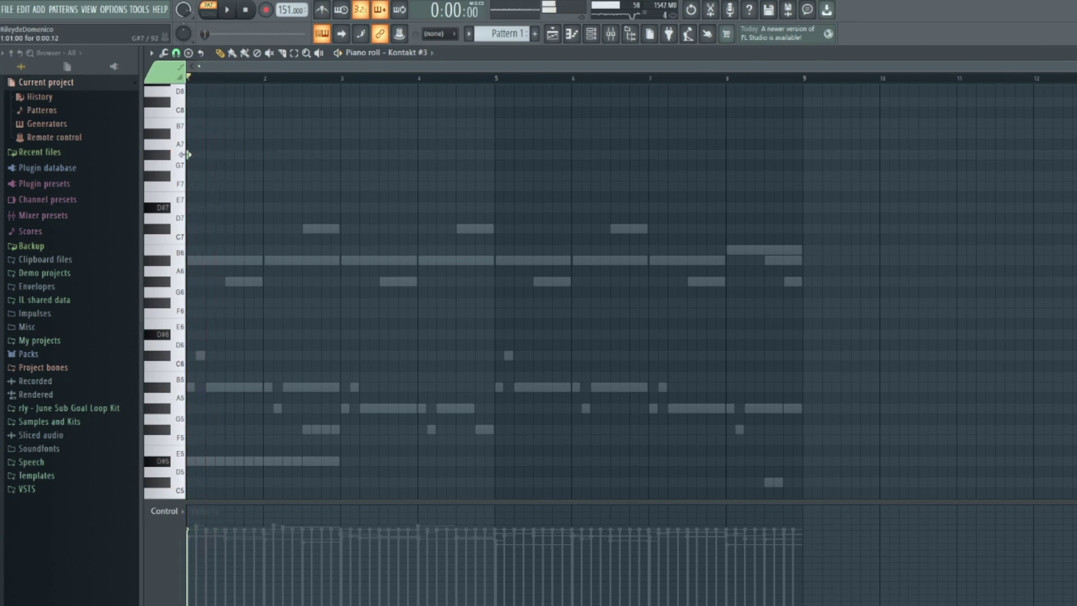
Add a twelve-step note from step 5 of bar 1, trying F#7 and moving it to F7, and audition it.
key("space")
key("space")
left_click_drag(275, 178, 261, 180)
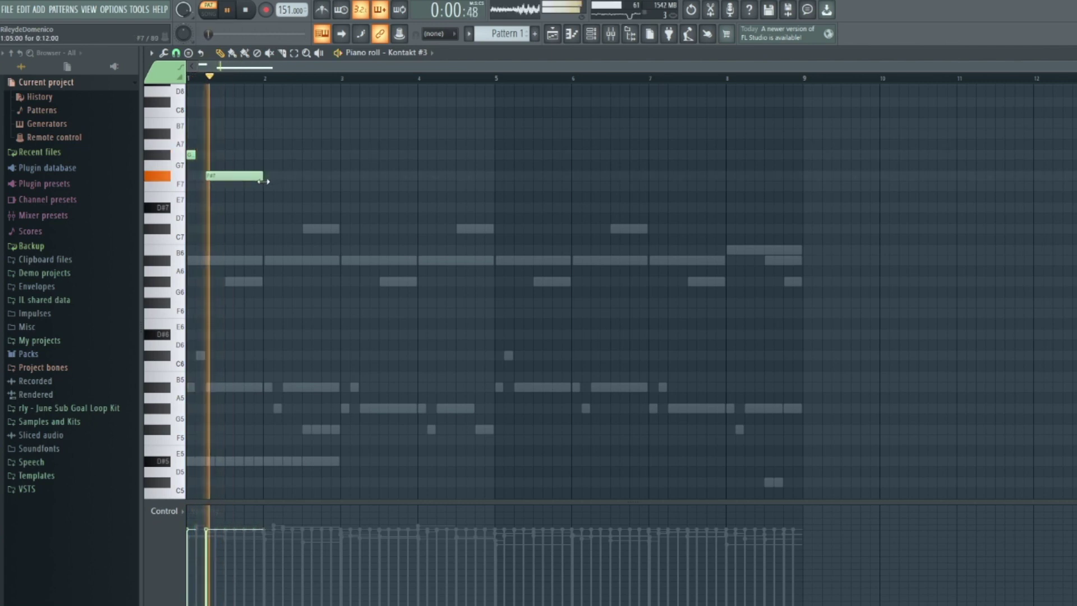
key("space")
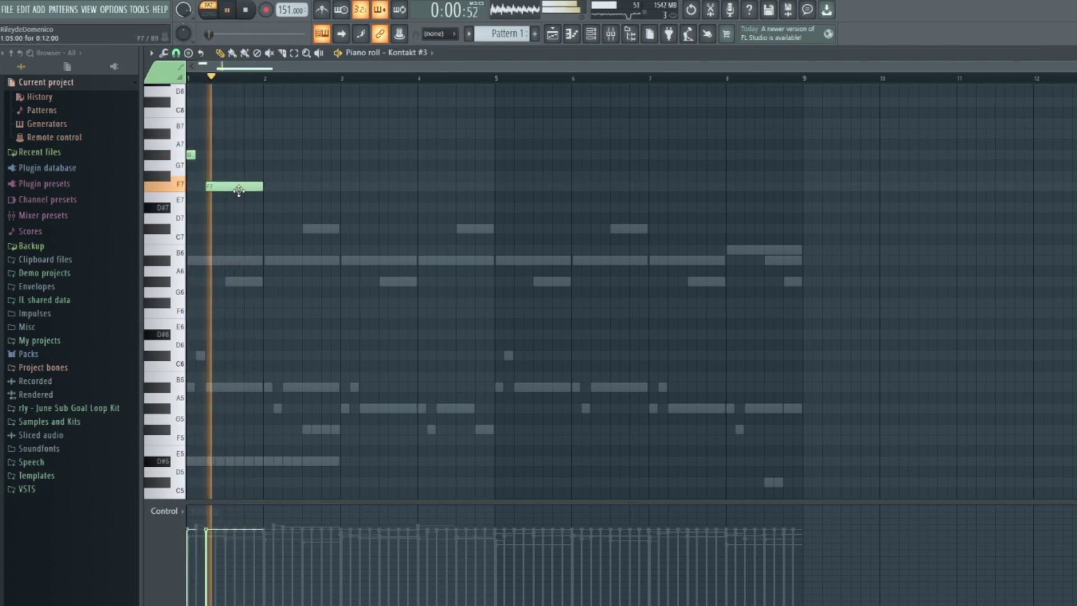
key("space")
key("space")
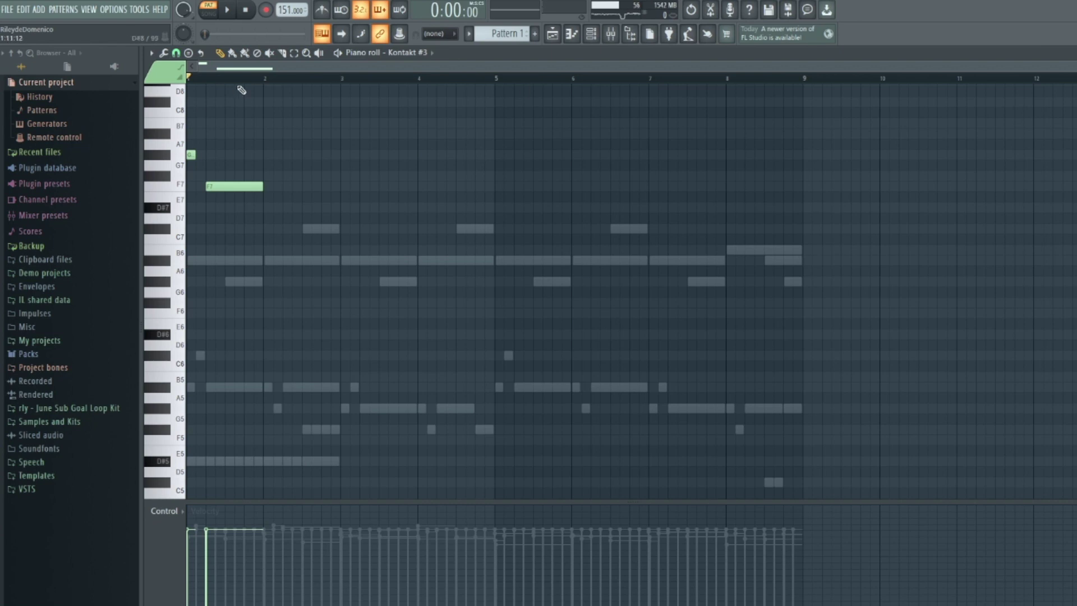
key("space")
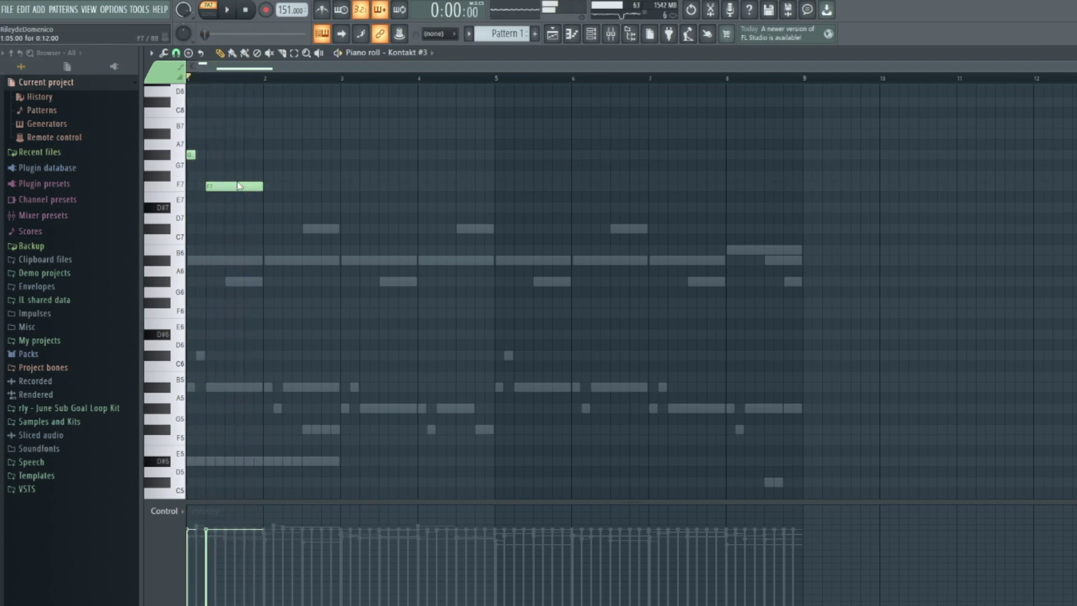
Add two six-step F7 notes from the start of bar 2 and a twelve-step F7 after them, and raise bar 1's long note to F#7.
left_click(264, 184)
left_click_drag(319, 176, 291, 180)
key("space")
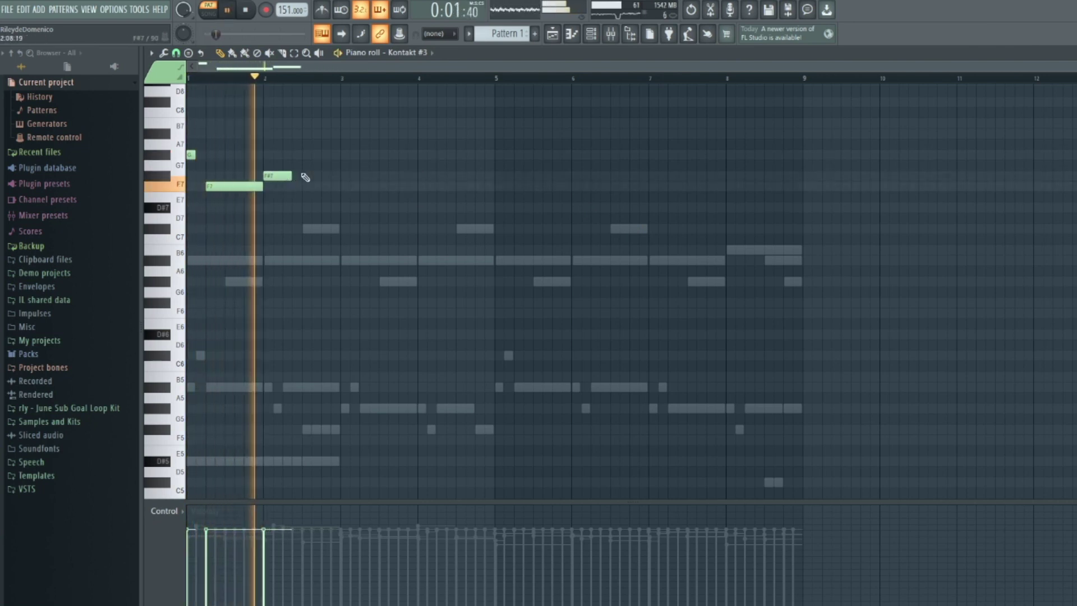
left_click(294, 178)
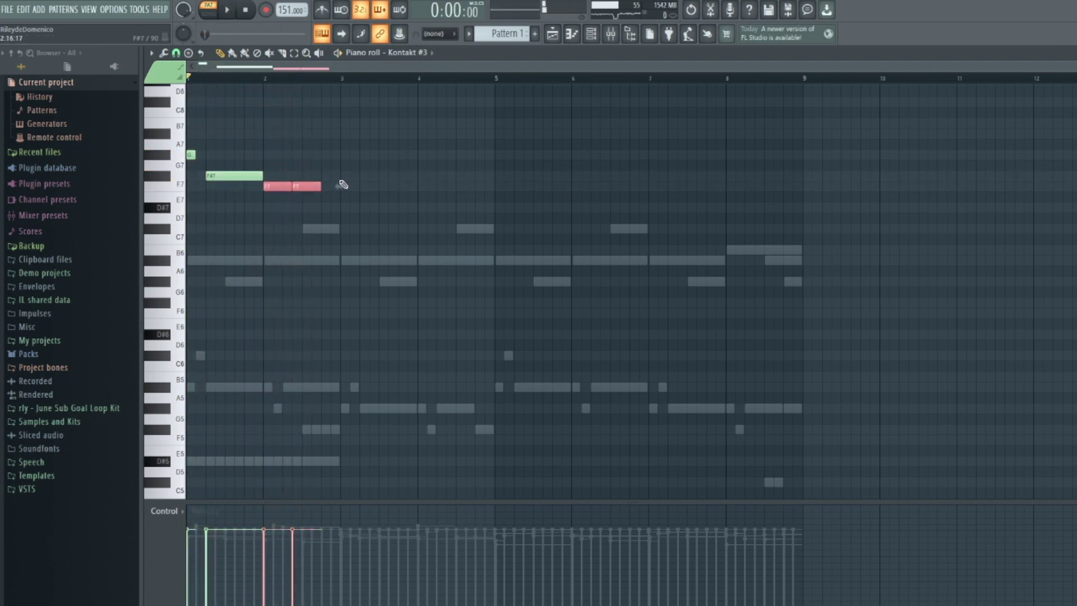
key("space")
left_click(321, 188)
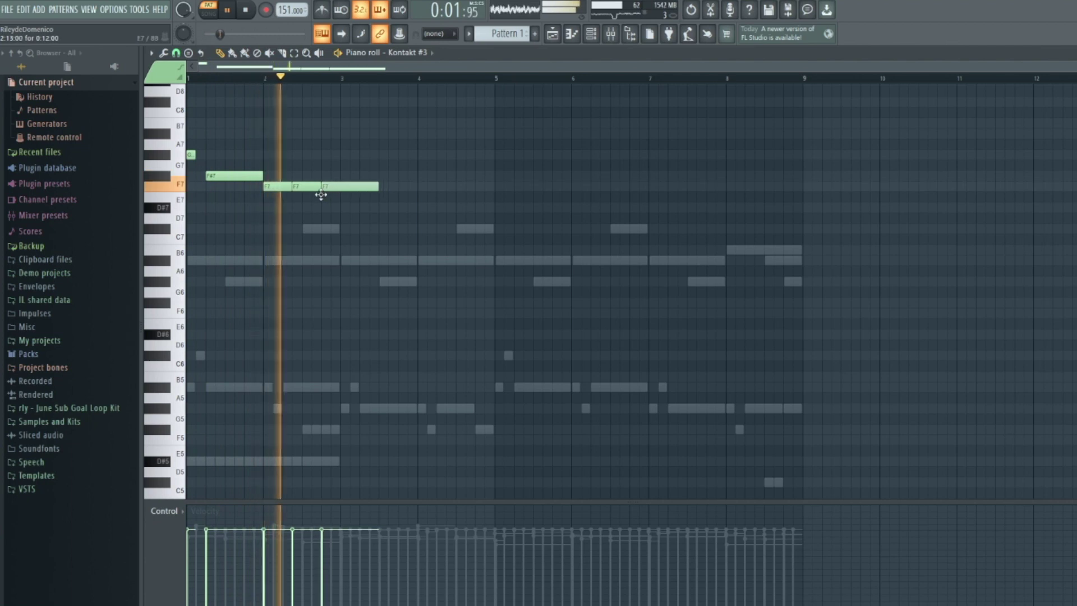
Shorten the last F7 note to end at bar 3 and duplicate the two-bar phrase into bars 3 and 4.
left_click_drag(357, 186, 276, 197)
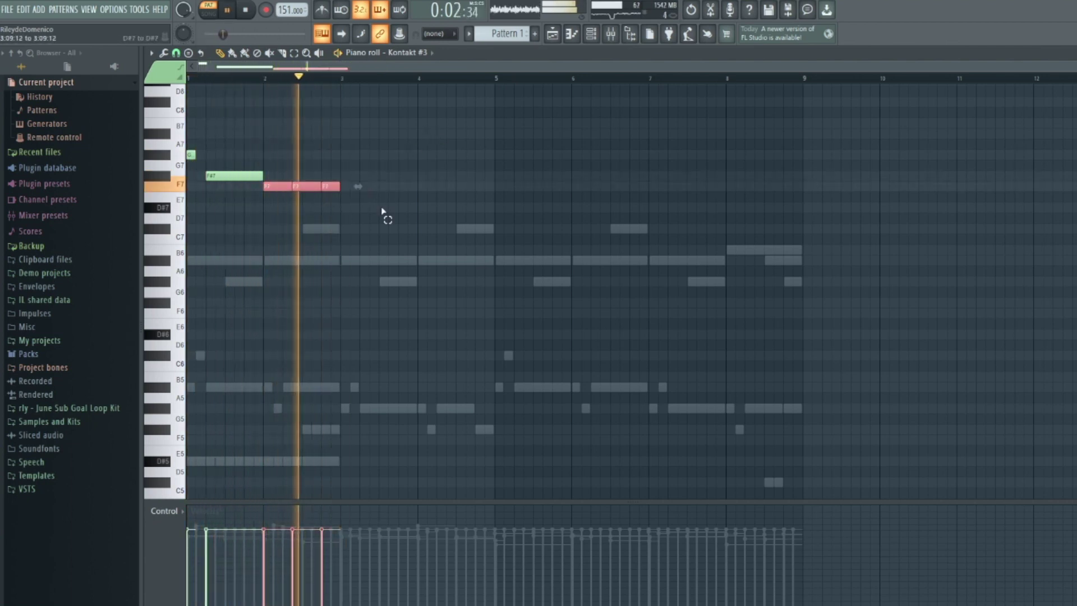
key("ctrl+a")
key("ctrl+b")
Lower the copied phrase: bar 3's short note to D#7, its long note to C#7 and bar 4's three notes to D#7.
key("ctrl+d")
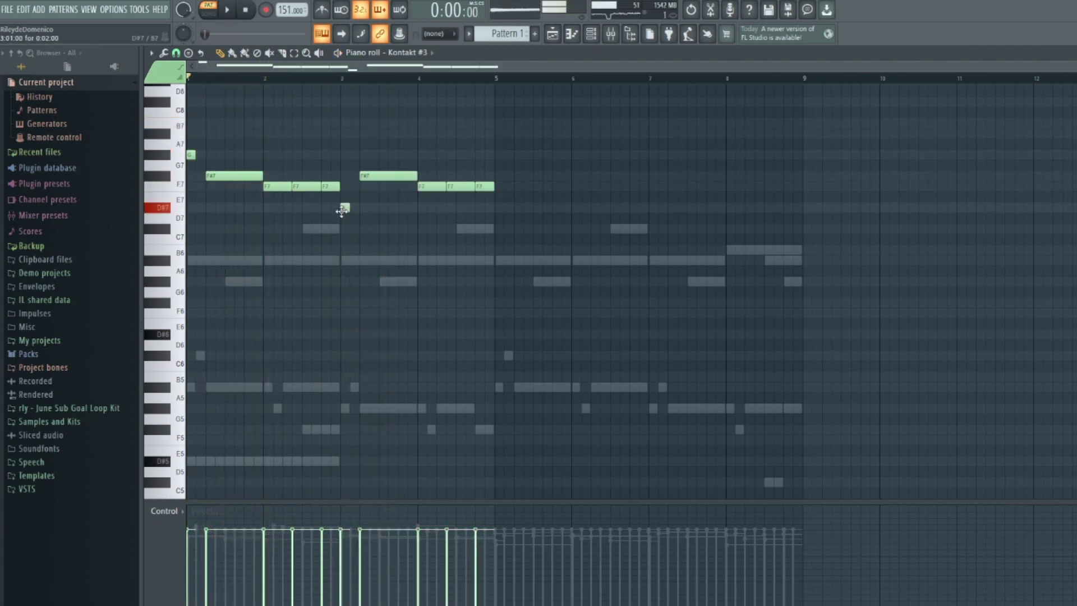
left_click_drag(377, 174, 379, 229)
left_click_drag(425, 185, 430, 210)
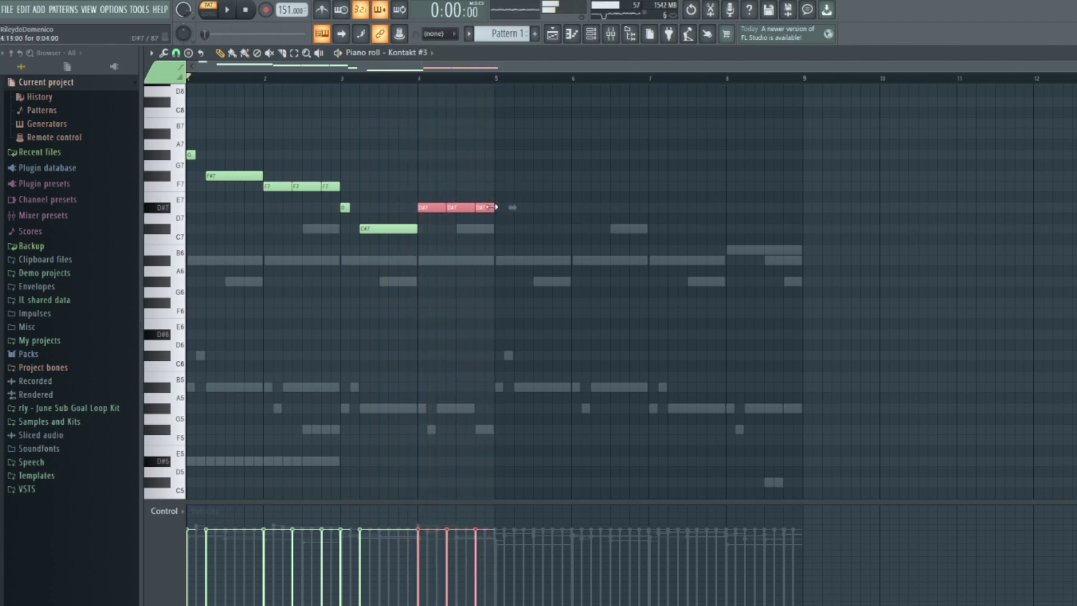
Try bar 4's three notes at B6 during playback, and move them back to D#7.
left_click(483, 231, "ctrl")
left_click_drag(486, 210, 487, 258)
left_click_drag(460, 208, 461, 250)
left_click_drag(432, 207, 430, 250)
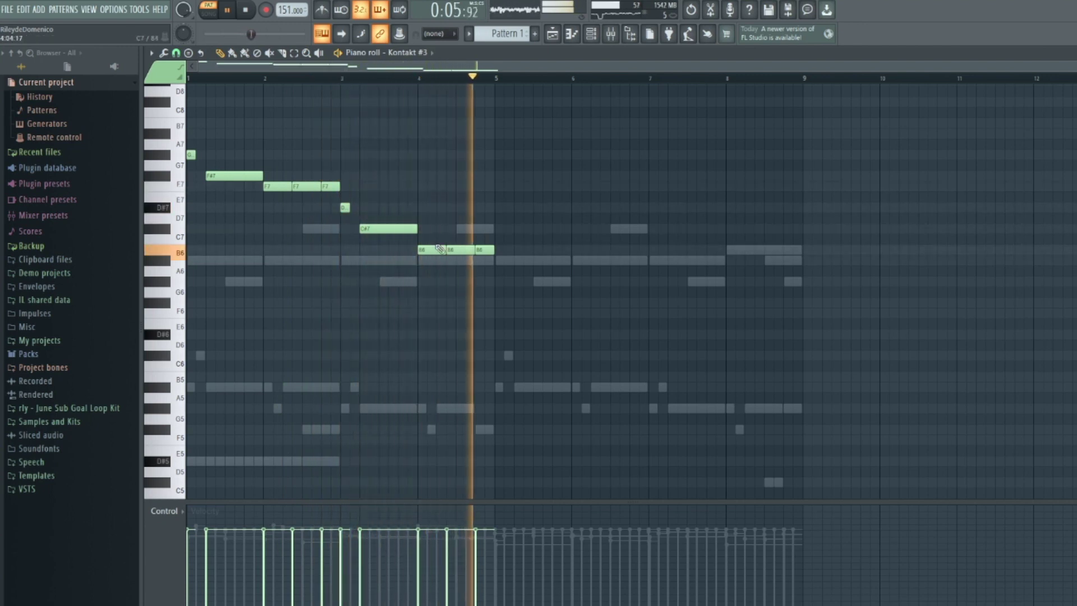
left_click_drag(438, 242, 503, 246)
left_click_drag(434, 251, 434, 209)
left_click(454, 163)
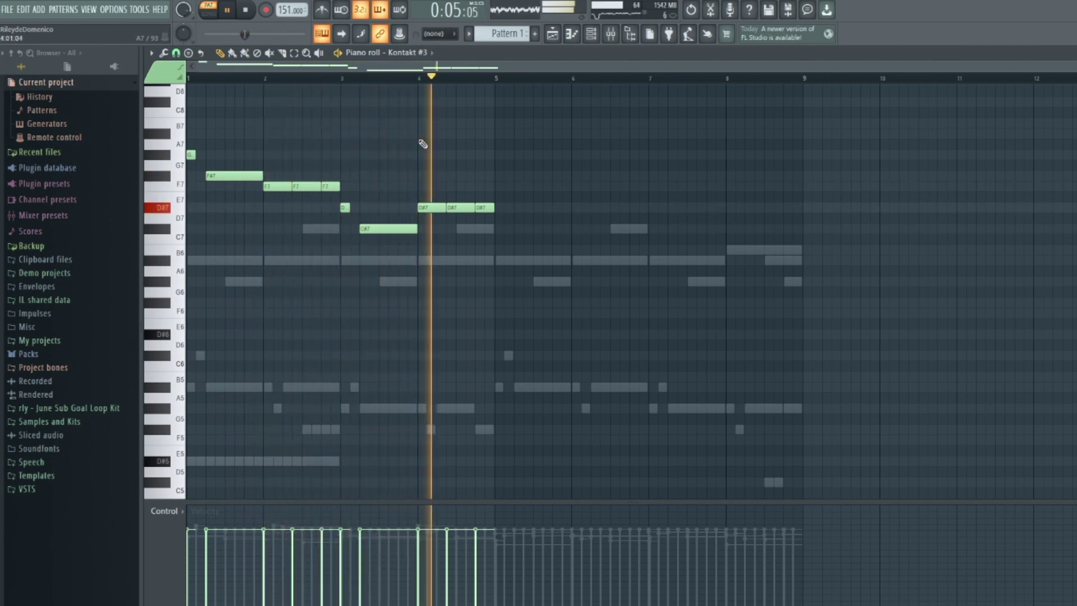
Play the pattern and raise bar 4's second note to F#7 and its last note to F7.
key("space")
left_click_drag(463, 207, 463, 188)
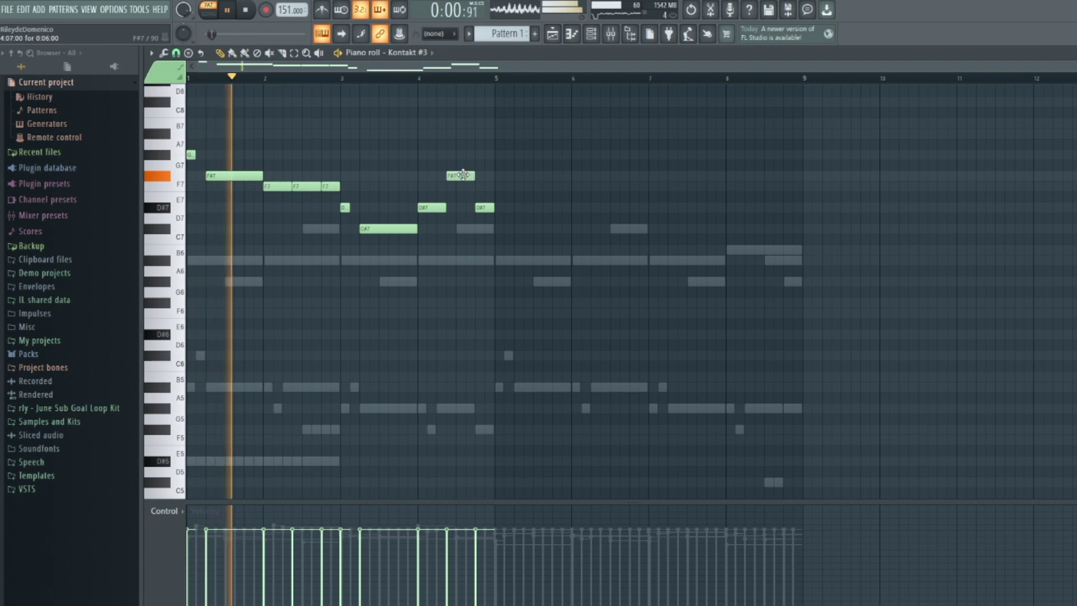
left_click_drag(463, 188, 486, 185)
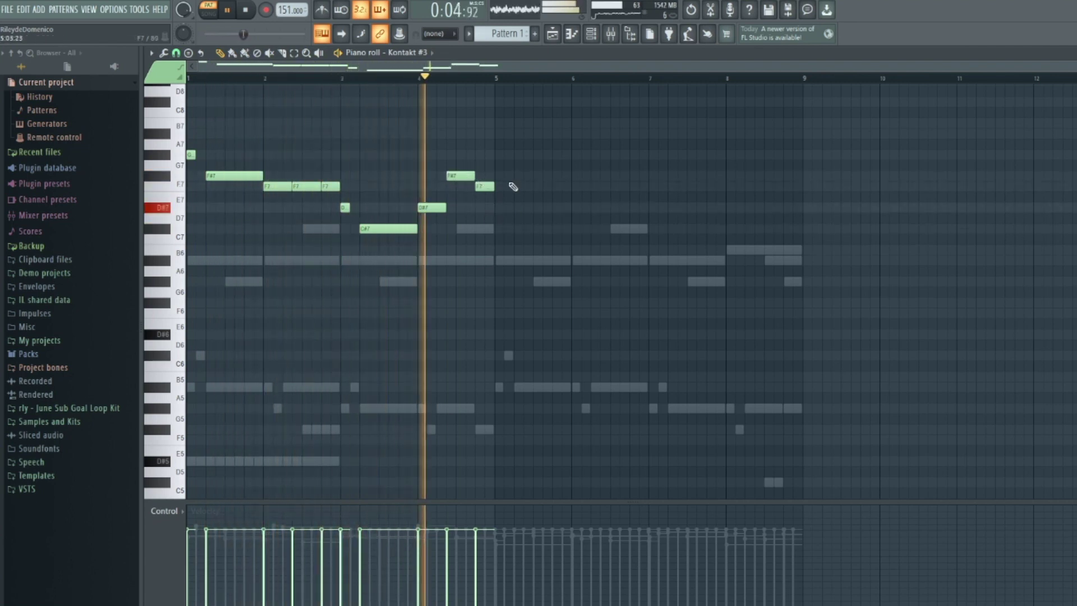
Duplicate the whole four-bar phrase into bars 5 to 8 and clear the selection.
left_click_drag(566, 118, 189, 241)
key("ctrl+b")
key("ctrl+d")
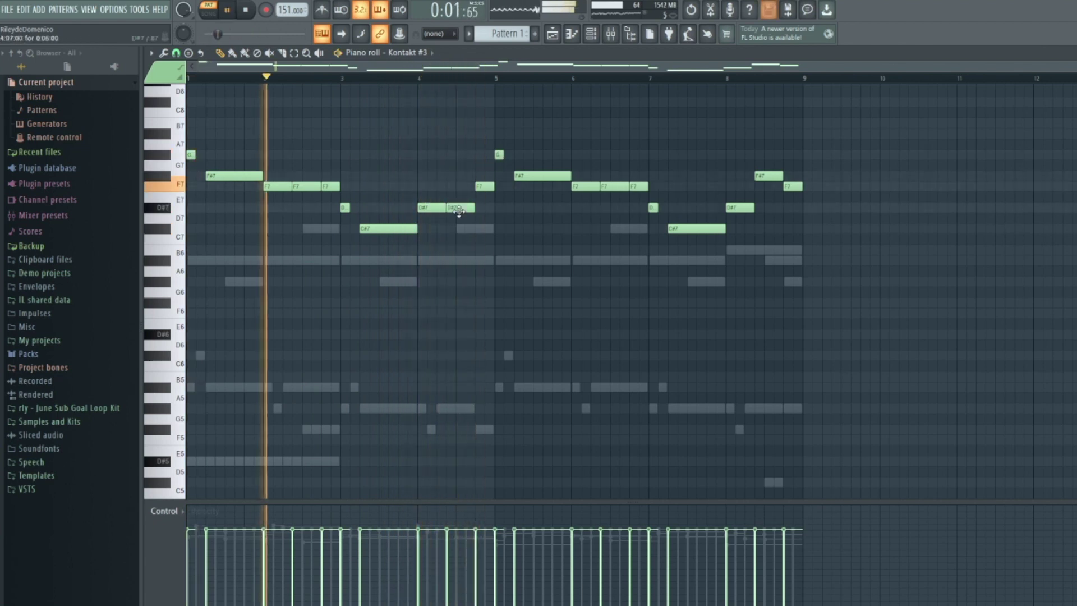
Try bar 4's second note at G#7 and its last note at F#7, settling on D#7 and F7.
left_click_drag(458, 176, 481, 176)
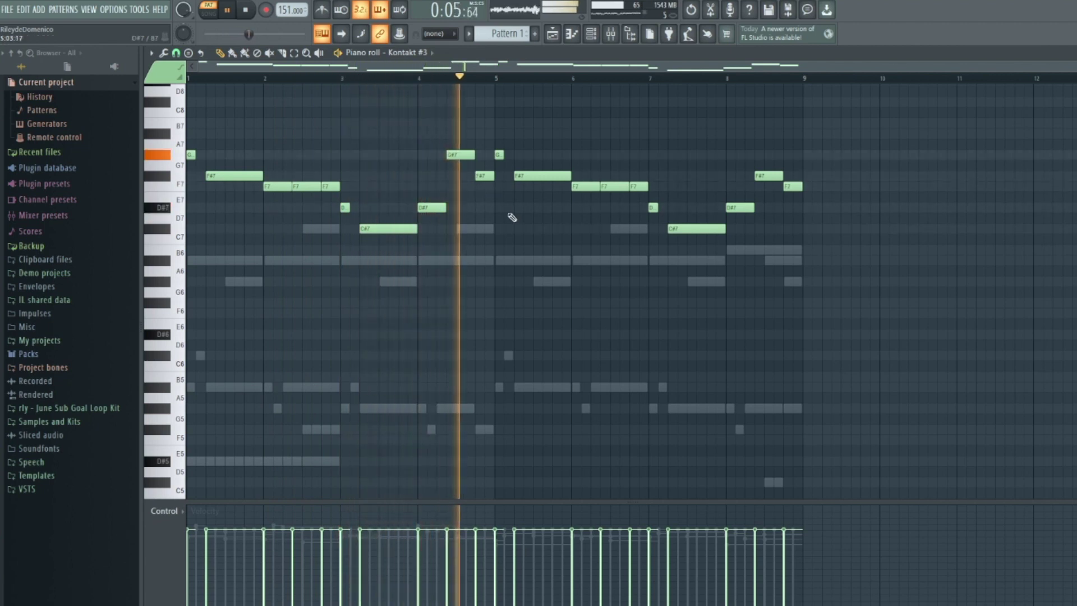
key("space")
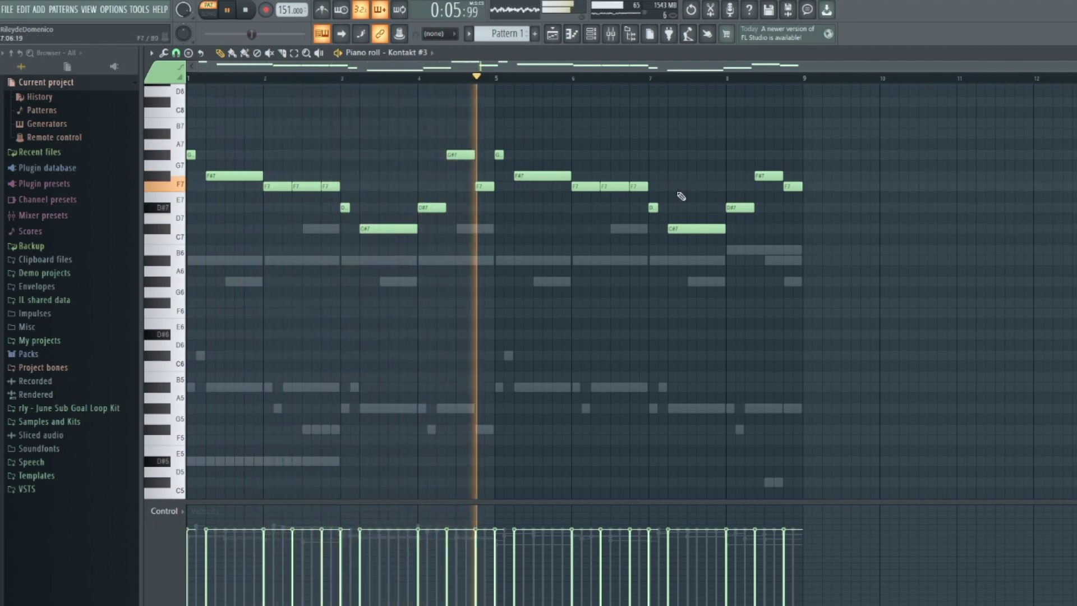
left_click_drag(459, 178, 457, 211)
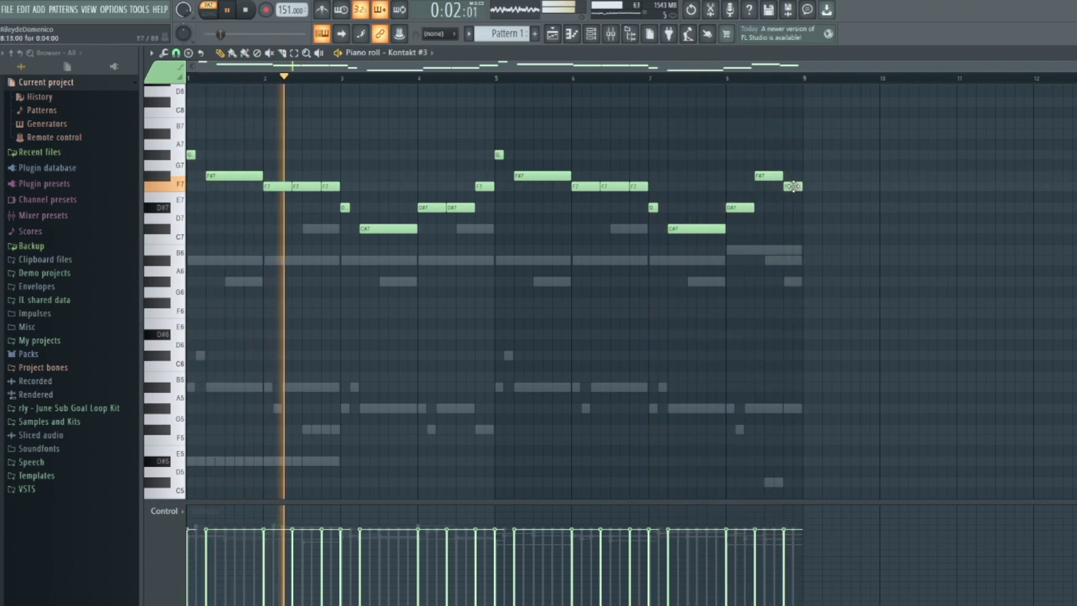
left_click(801, 155)
right_click(801, 155)
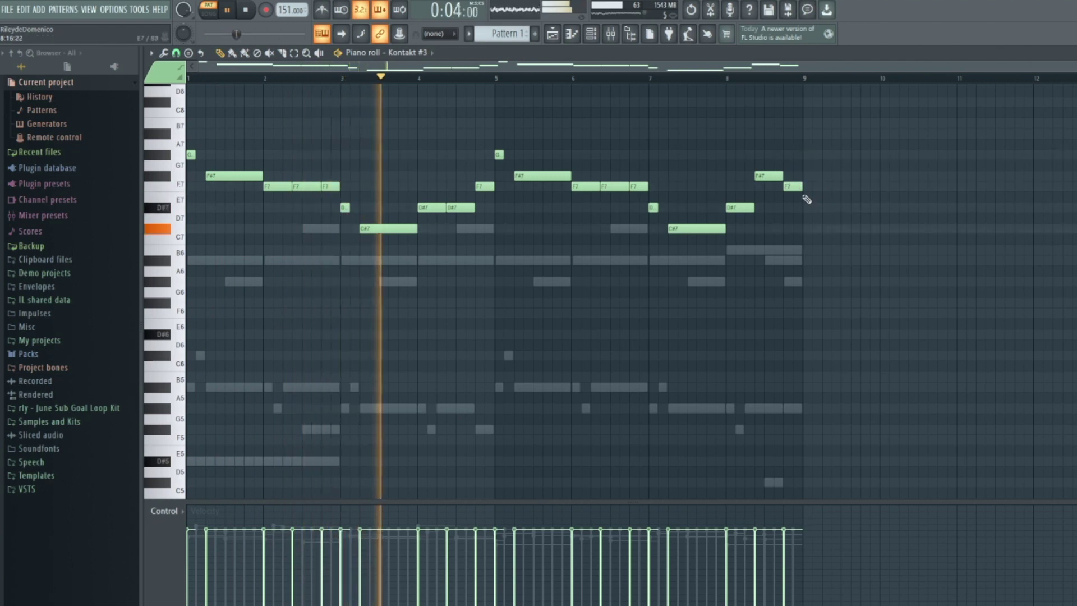
Randomize the velocities of the Kontakt #3 notes slightly and lower them all a little.
key("alt+r")
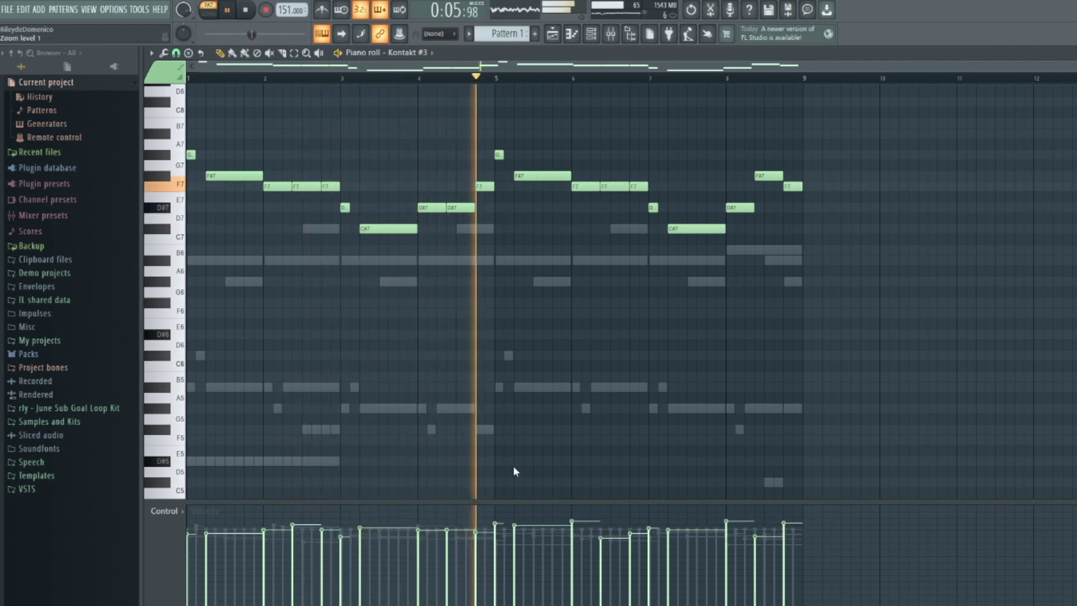
key("ctrl+a")
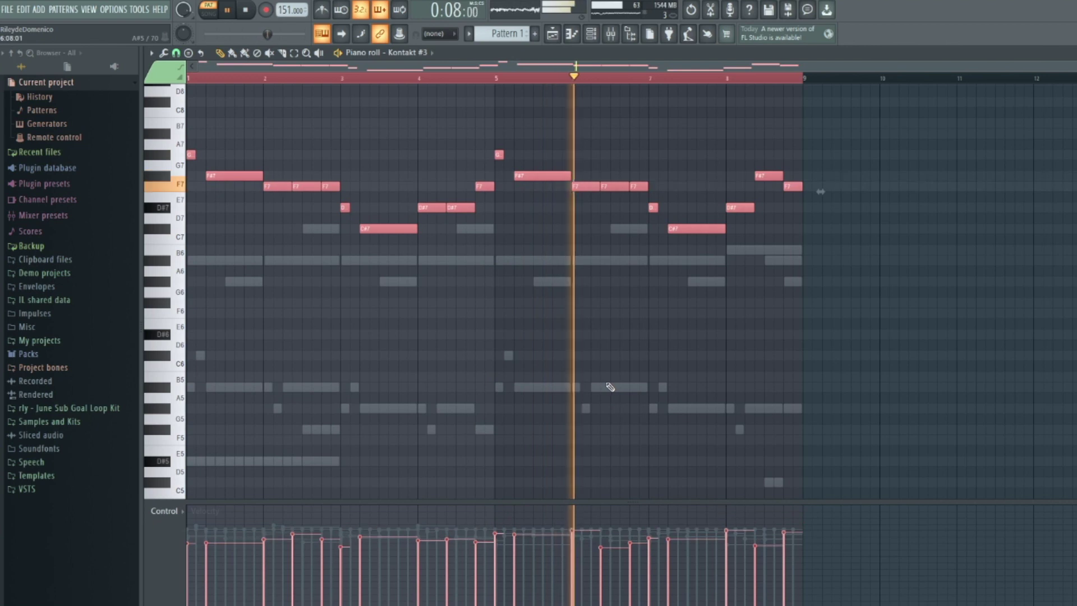
key("ctrl+d")
Shorten all Kontakt #3 notes slightly to leave small gaps between them, and raise all their velocities a little.
left_click(176, 53)
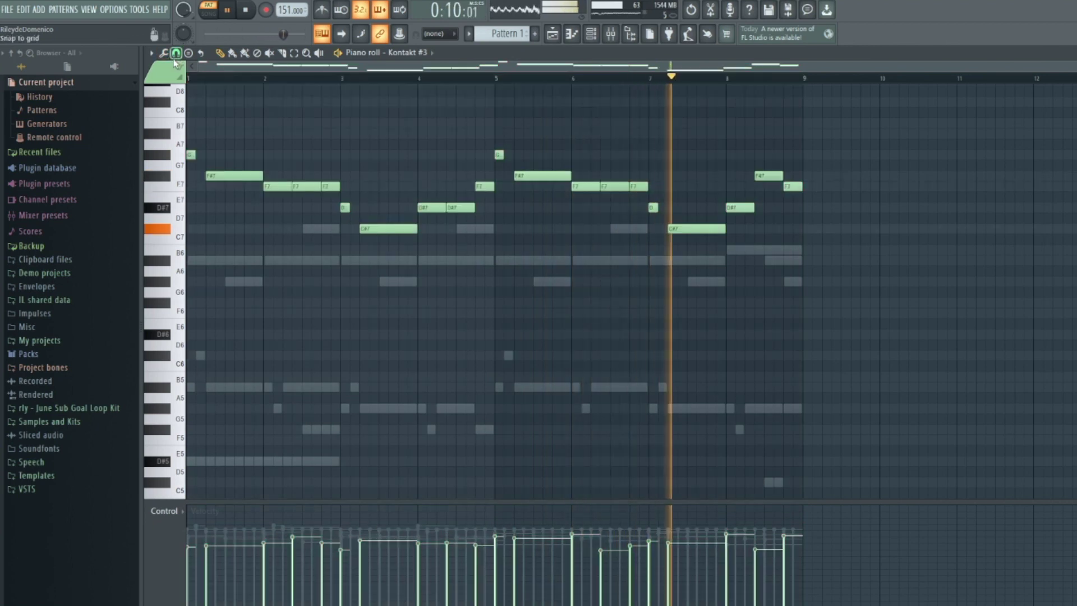
key("ctrl+a")
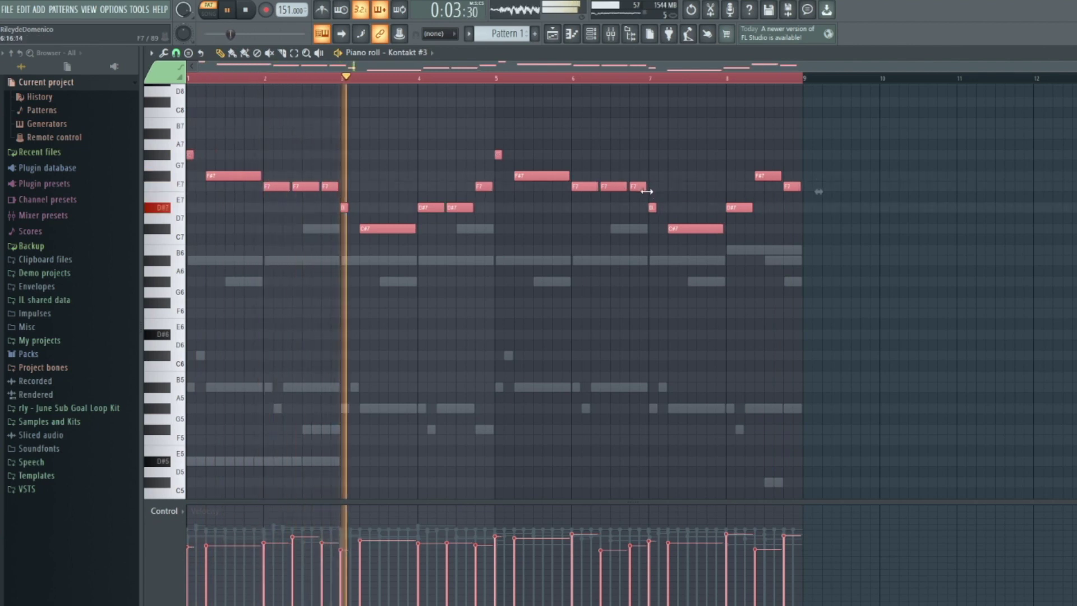
key("ctrl+d")
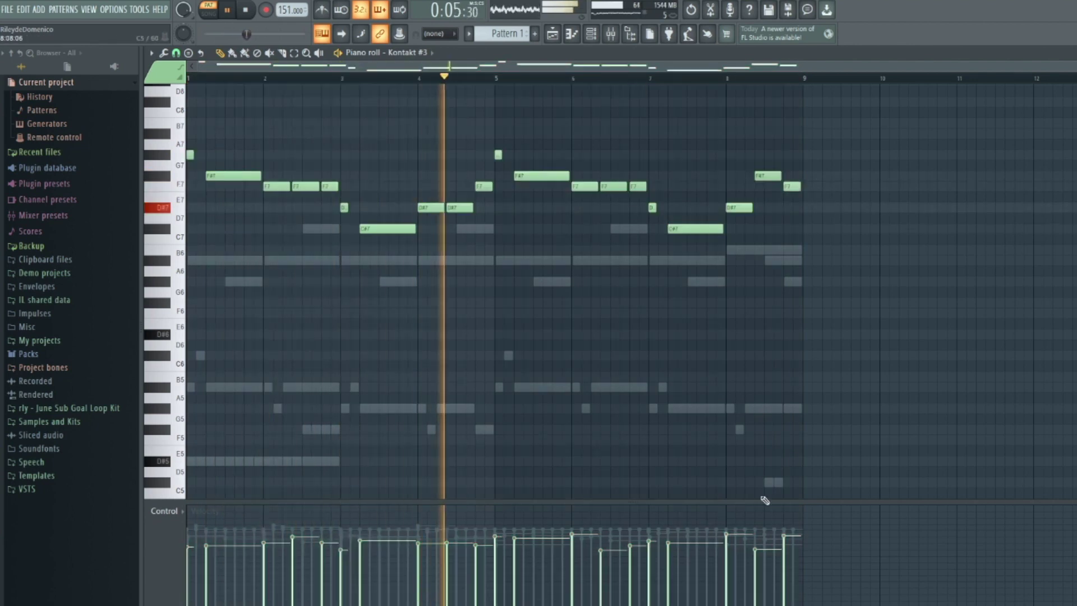
key("ctrl+a")
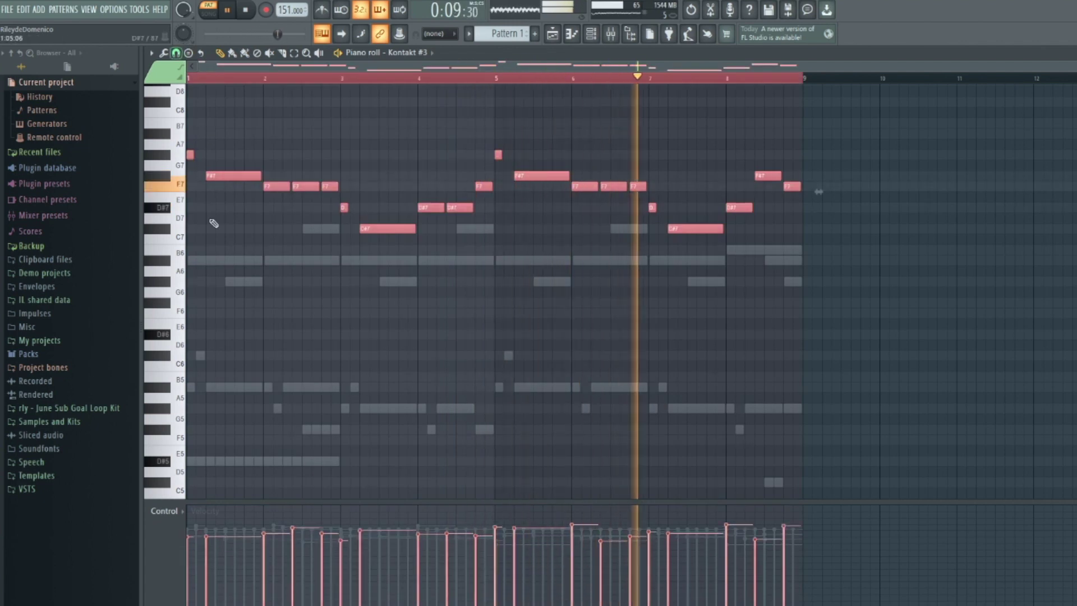
left_click(298, 103)
Add very short B3 notes at the starts of bars 1, 3, 5 and 7 in the Kontakt #3 part.
scroll(275, 211, "down", 5)
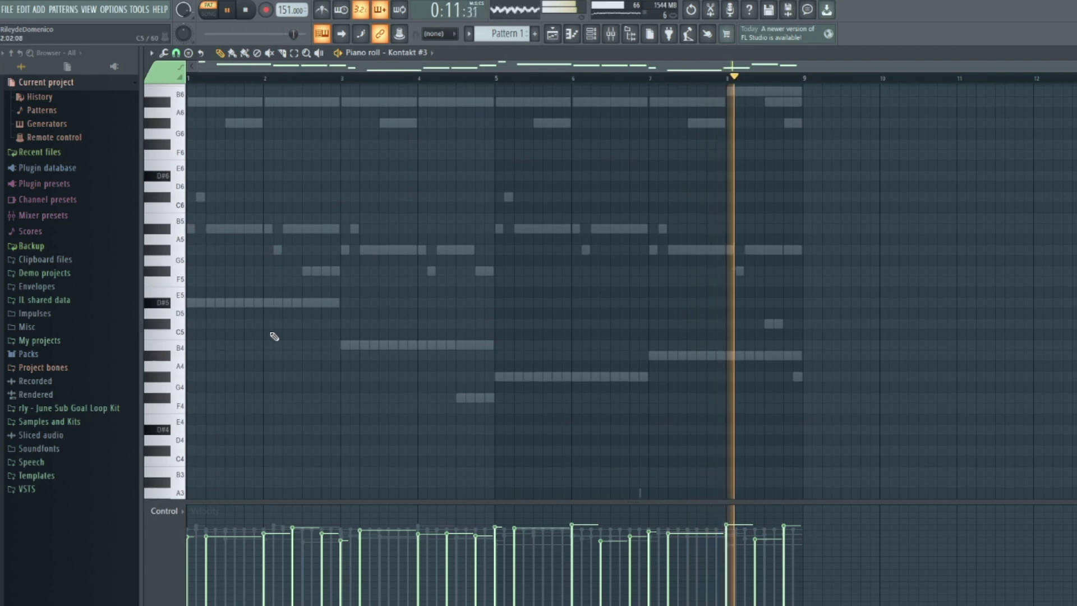
key("space")
left_click(204, 473)
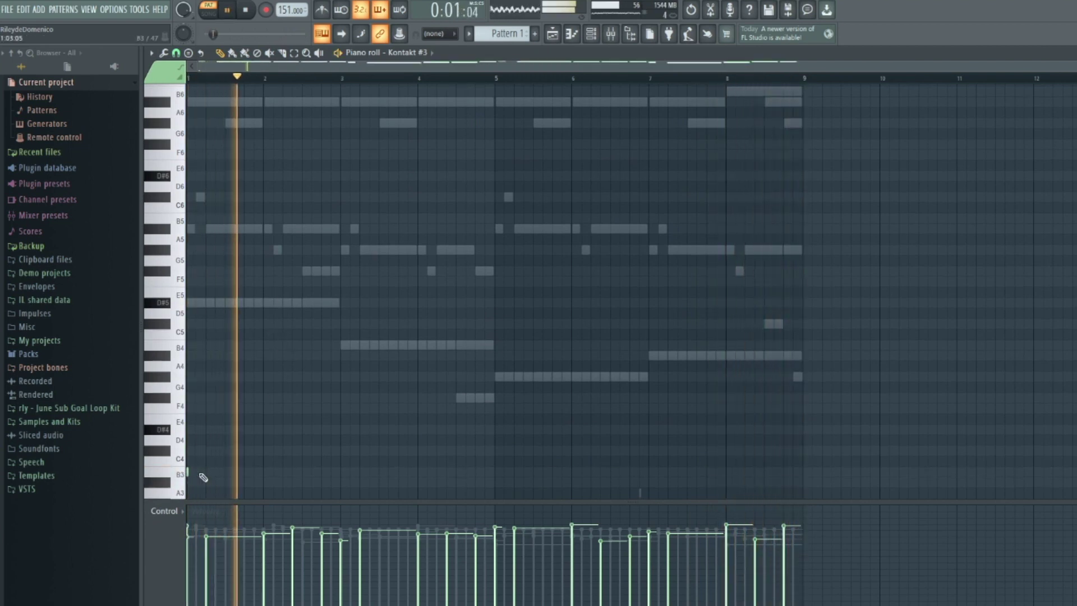
left_click(497, 472)
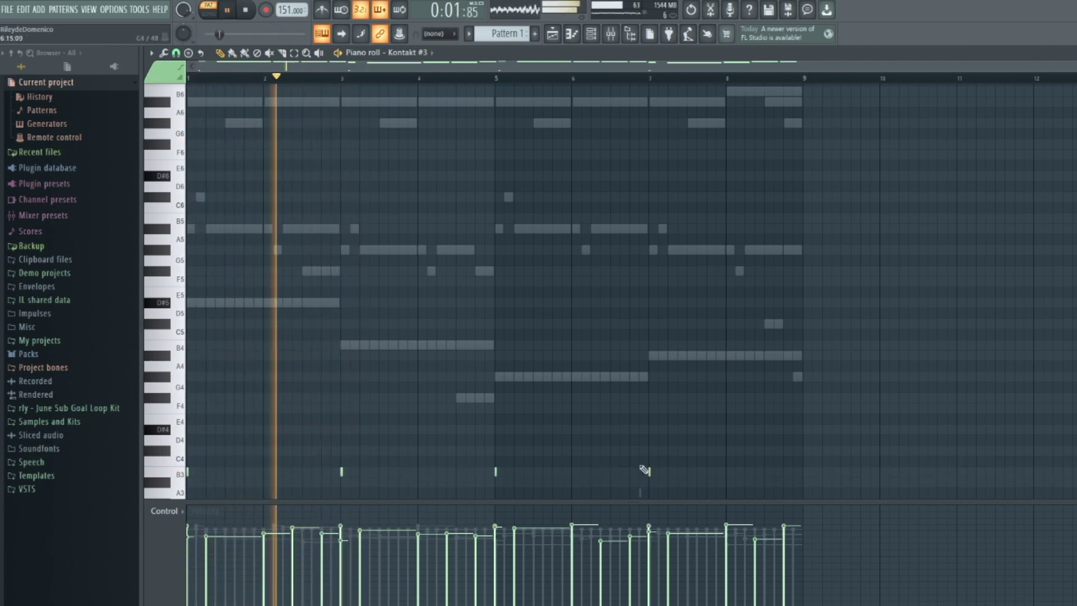
Review the Kontakt #3 part during playback and lower the velocities of all its notes slightly.
scroll(649, 471, "up", 4)
scroll(516, 435, "up", 3)
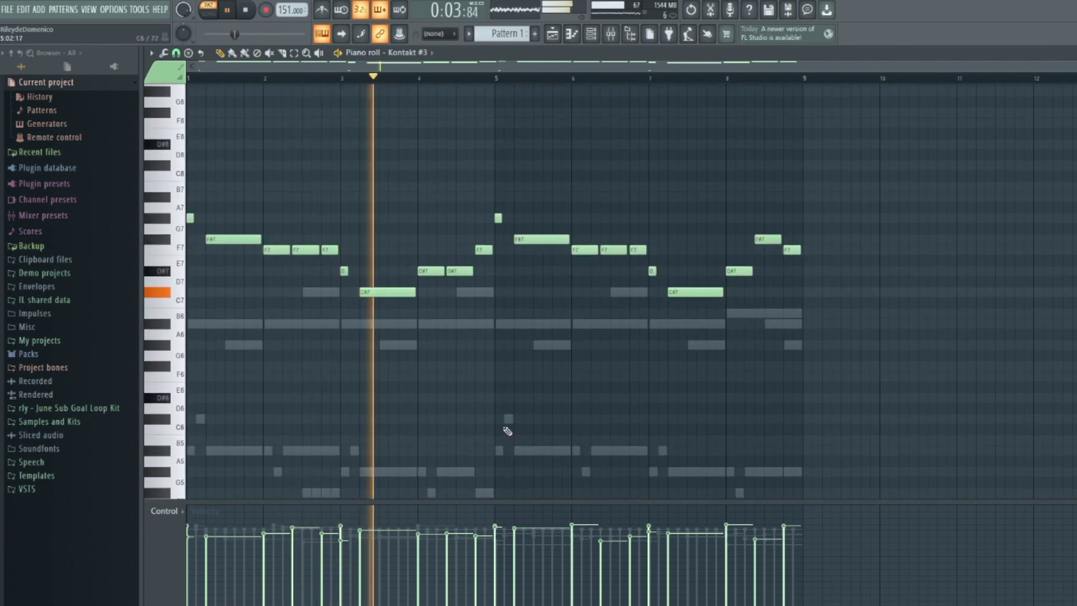
scroll(410, 399, "down", 7)
scroll(411, 399, "down", 1)
scroll(746, 373, "up", 3)
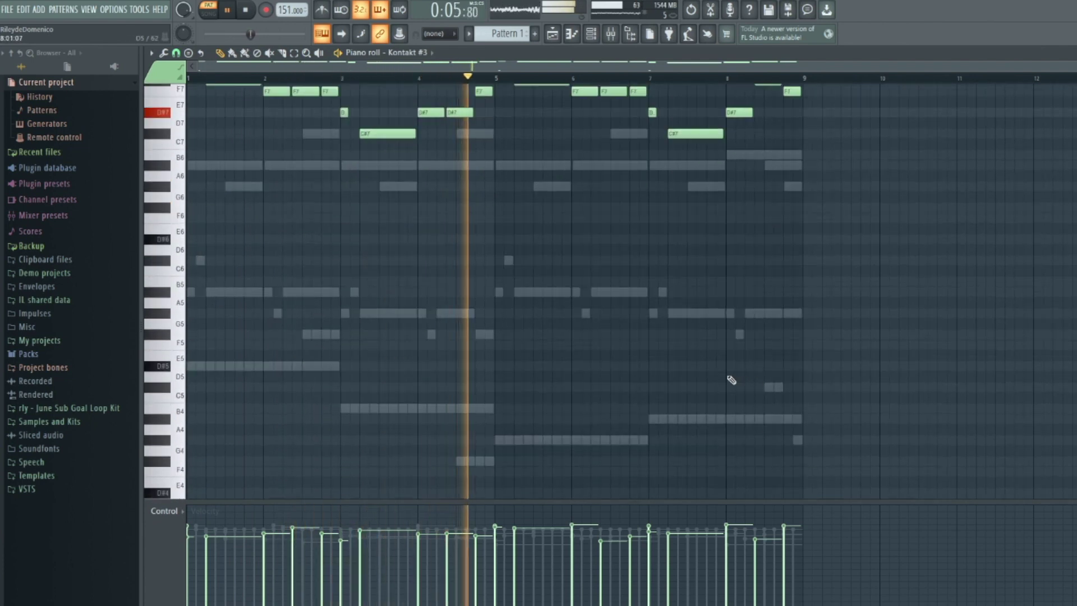
scroll(654, 409, "down", 3)
scroll(658, 409, "up", 7)
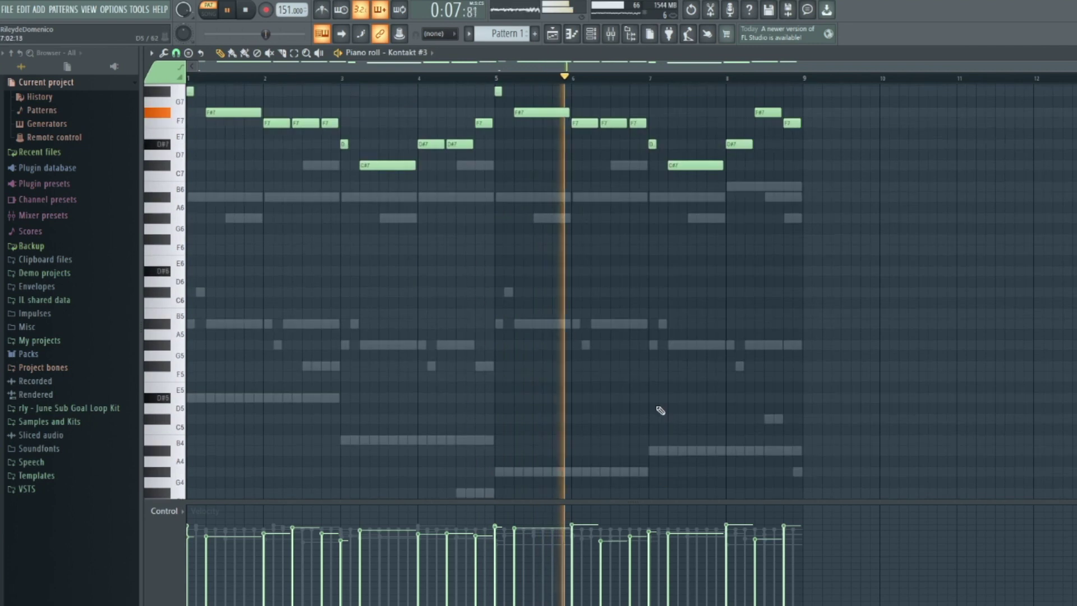
scroll(660, 410, "down", 4)
key("ctrl+a")
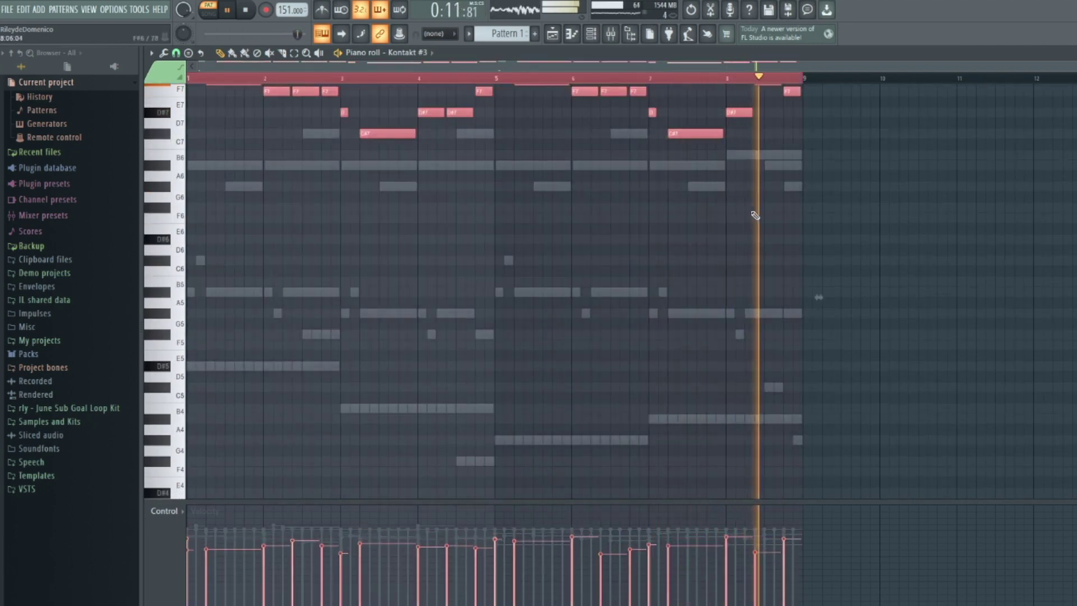
key("ctrl+d")
Open the Kontakt #2 part, randomize the velocities of all its notes and close the note editor.
key("F7")
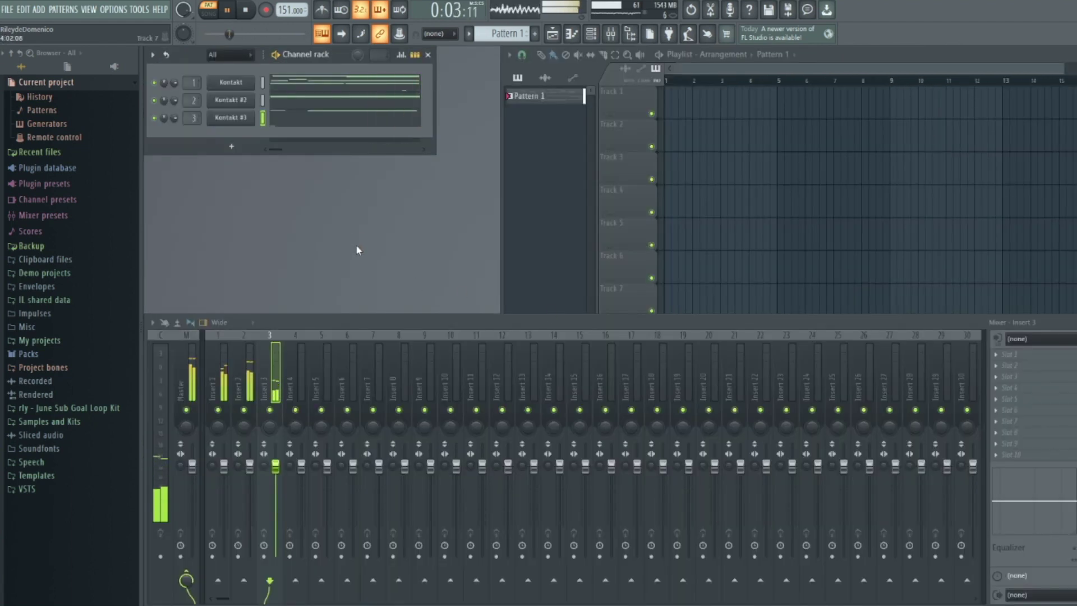
left_click(290, 105)
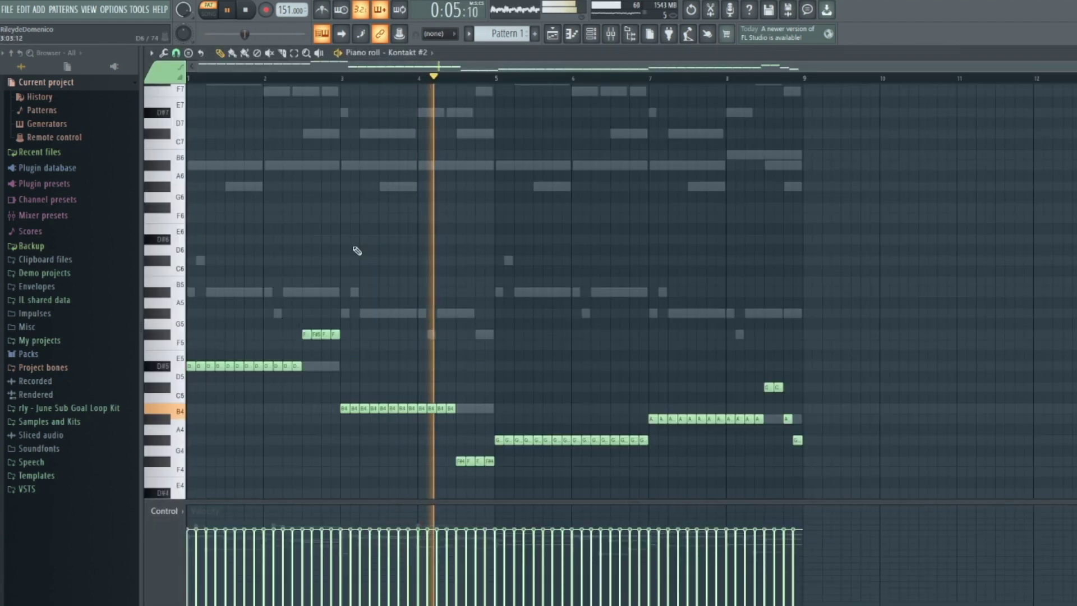
key("ctrl+a")
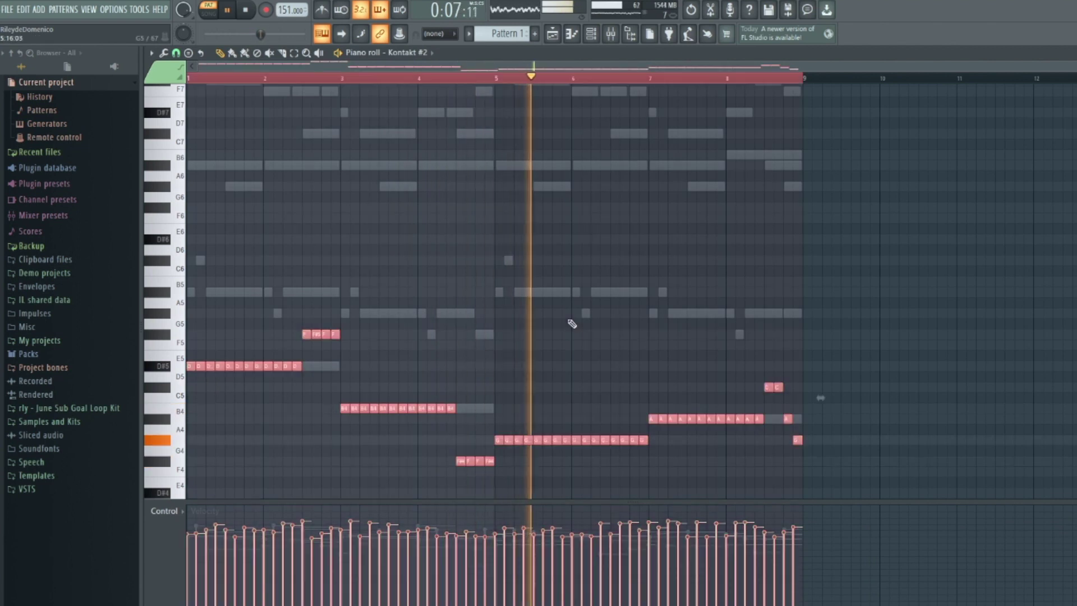
key("ctrl+d")
left_click(1072, 54)
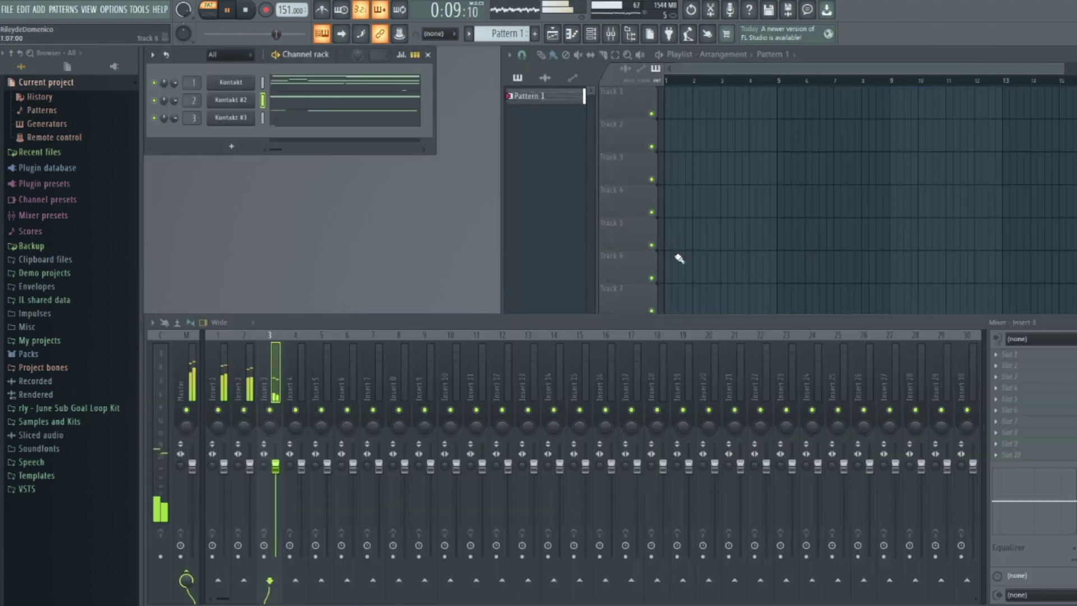
Solo mixer Insert 1 and load Guitar Rig 5 on it with the preset Andy in a bottle - CF.
right_click(218, 409)
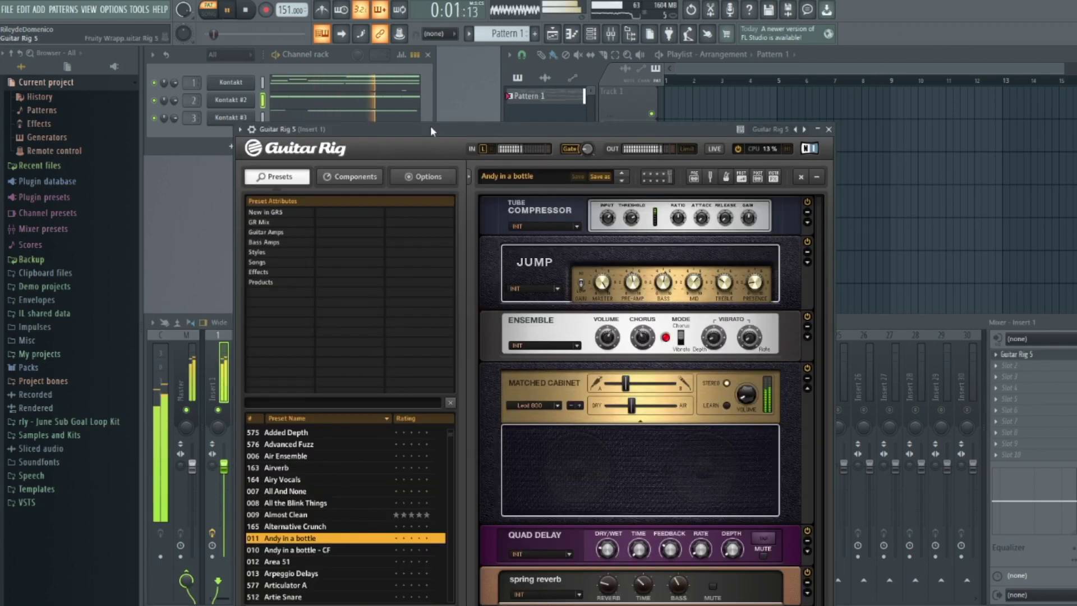
left_click_drag(430, 130, 433, 83)
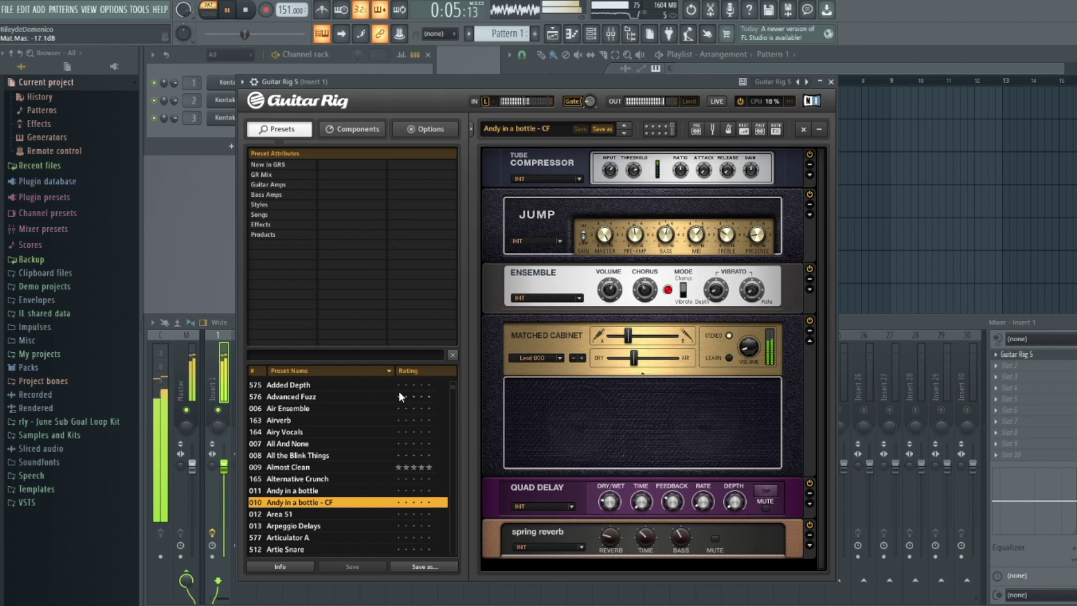
Set Guitar Rig 5's mix level on Insert 1 to 20% and stop playback.
left_click_drag(1075, 354, 1074, 375)
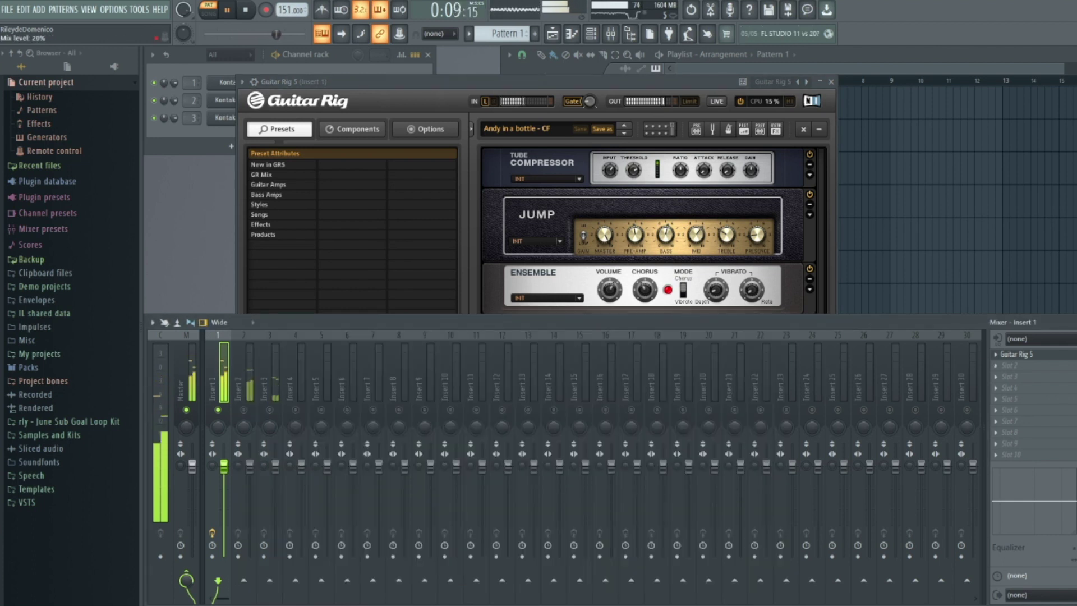
left_click(560, 82)
key("space")
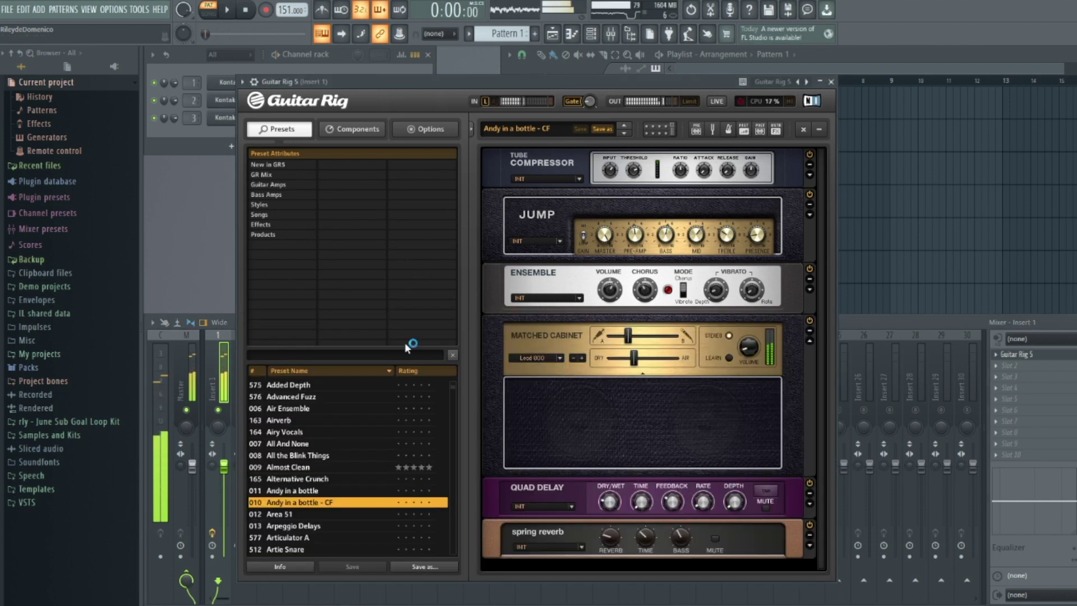
Sort the Guitar Rig preset list by rating and reverse the sort order.
left_click(409, 370)
scroll(427, 402, "up", 5)
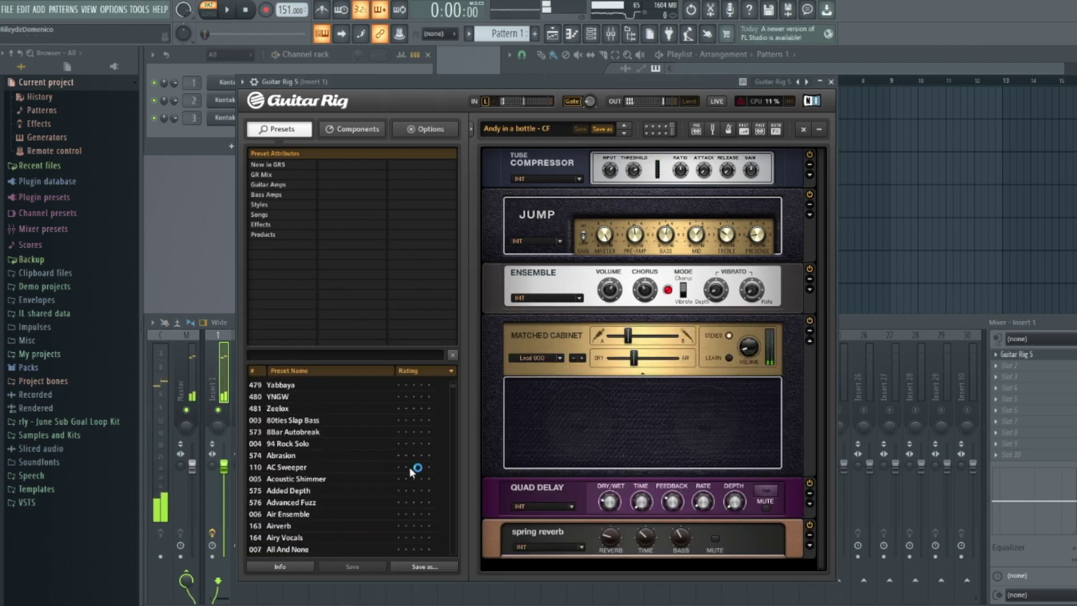
left_click(408, 372)
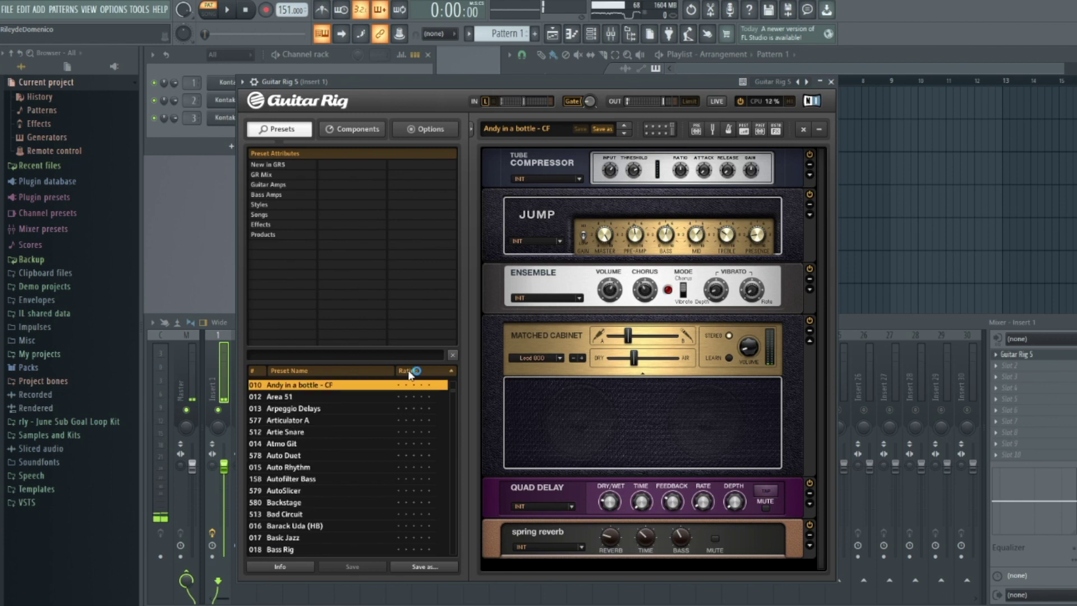
Load the Guitar Rig 5 preset Prince in the Rain on Insert 1, set its mix level during playback, and close the plugin.
left_click(227, 10)
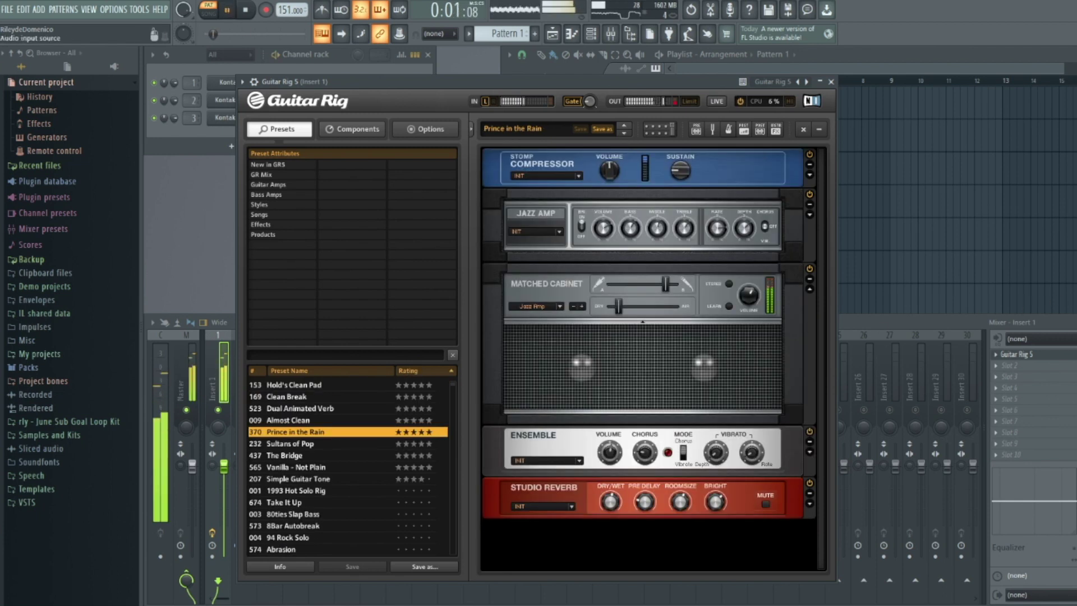
left_click_drag(1075, 354, 1075, 404)
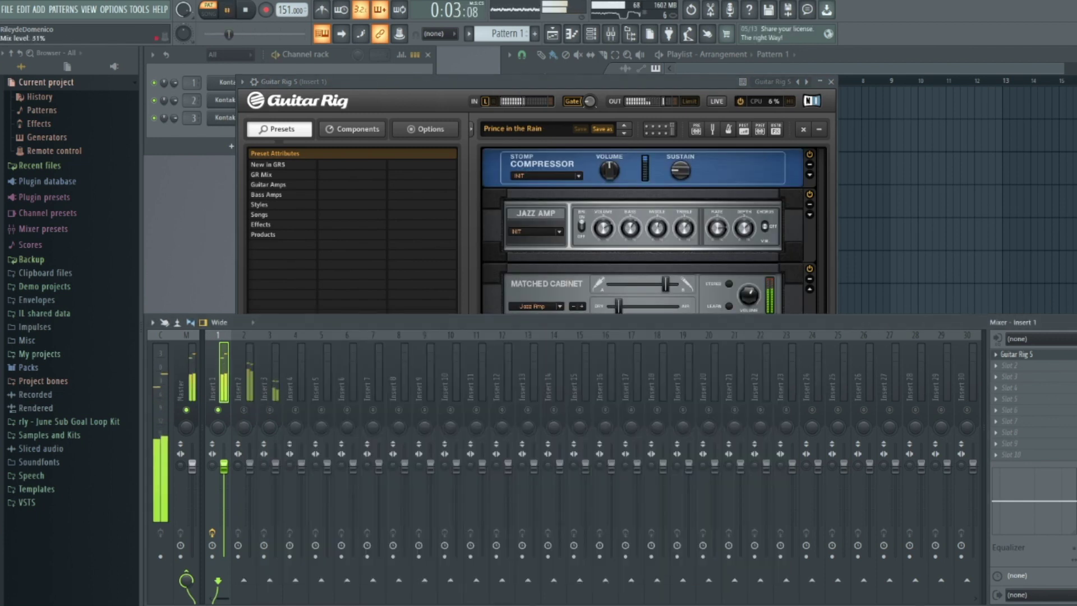
left_click_drag(240, 35, 255, 35)
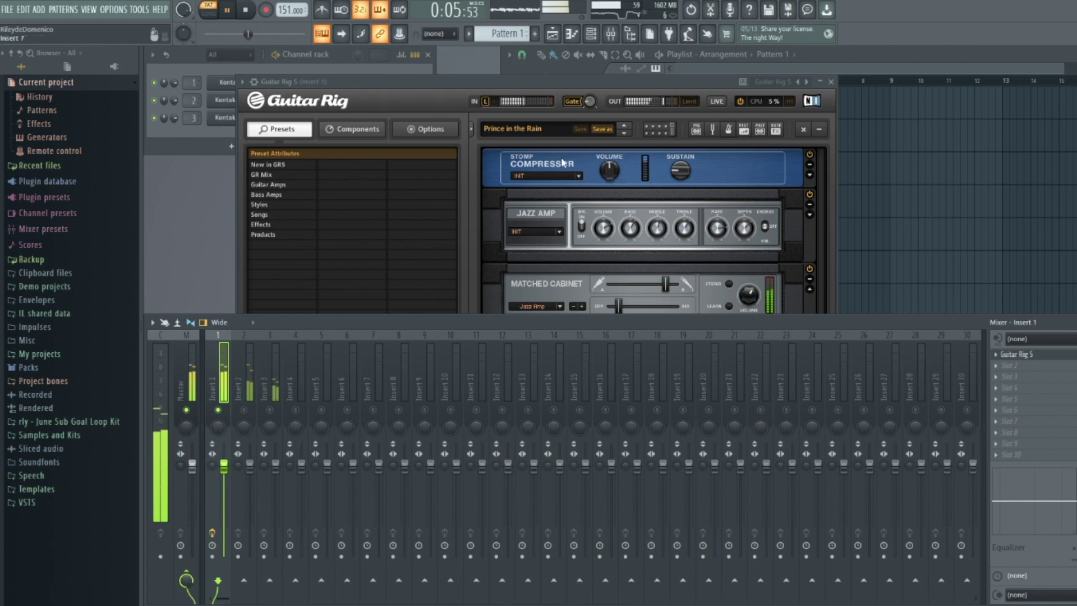
left_click(834, 83)
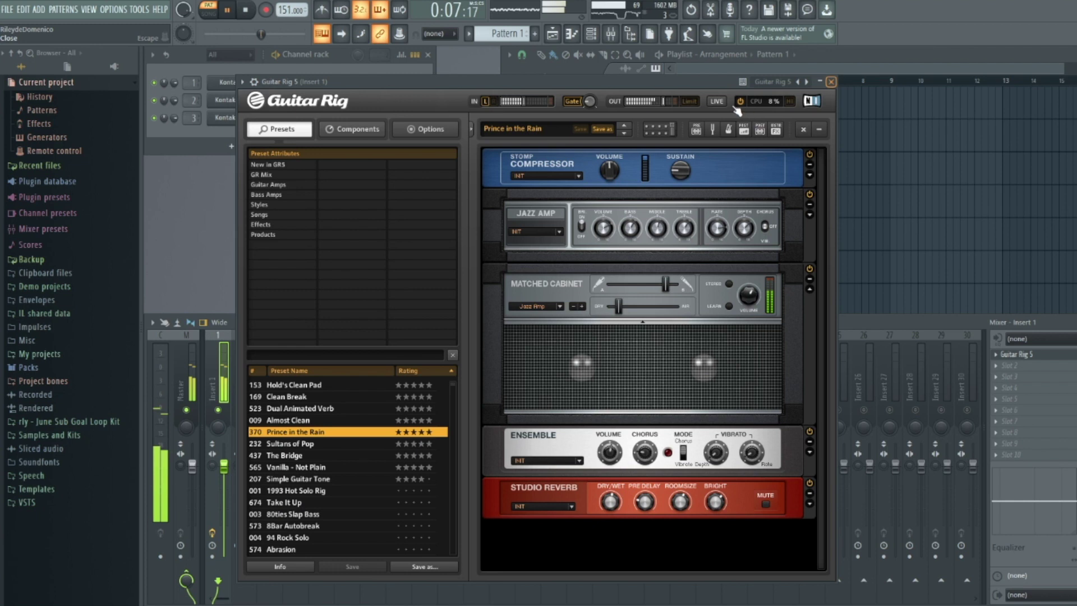
key("Escape")
Add Fruity parametric EQ 2 to Insert 1 after Guitar Rig 5 and close its window.
key("space")
key("space")
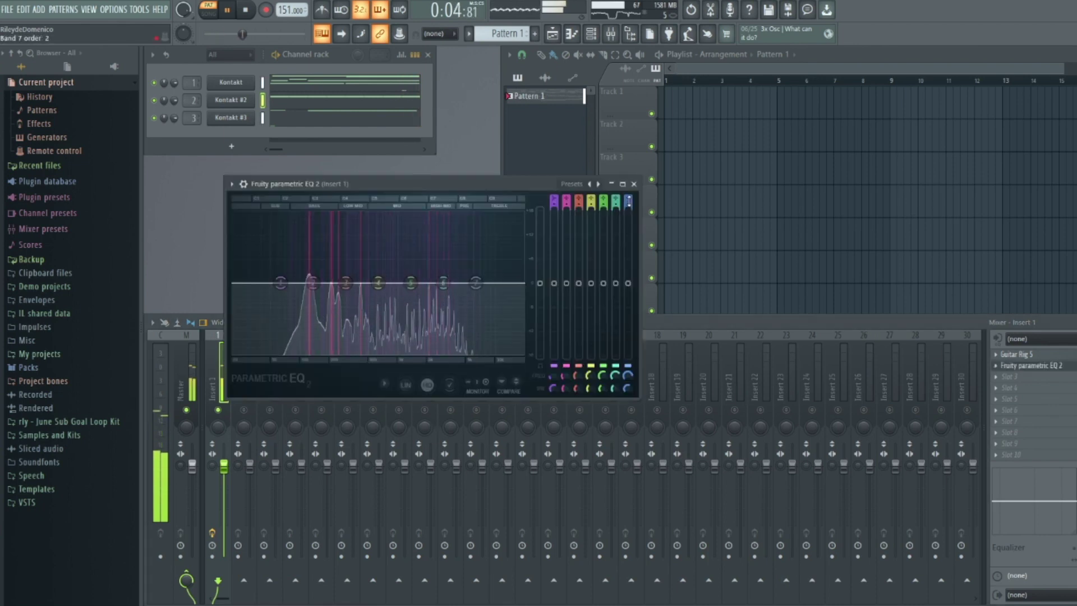
key("Escape")
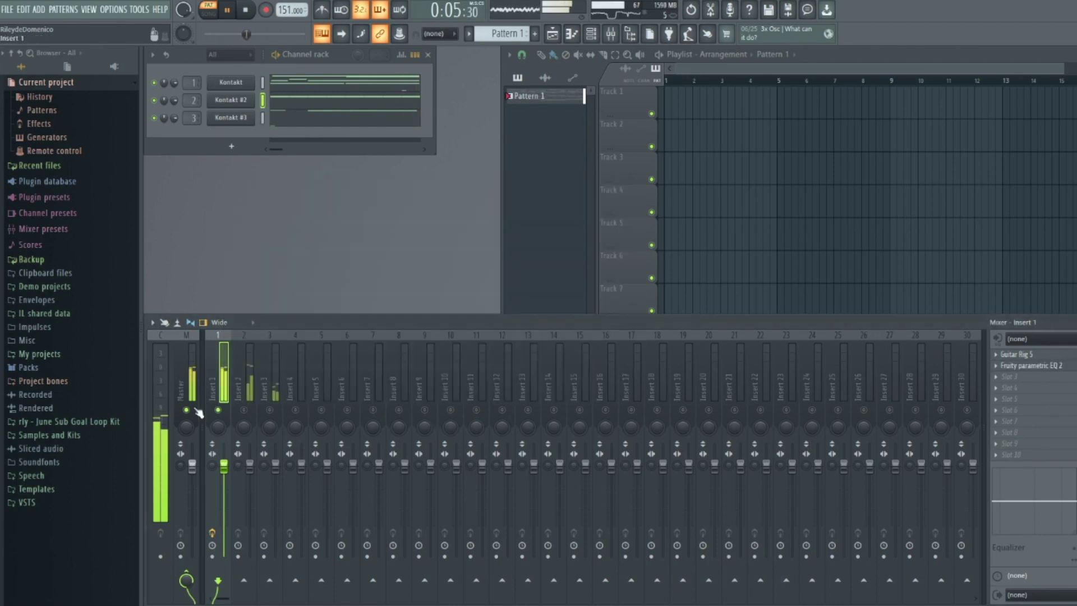
Unmute and select Insert 2, restart playback to hear it with Insert 1, and save the project.
left_click(244, 415)
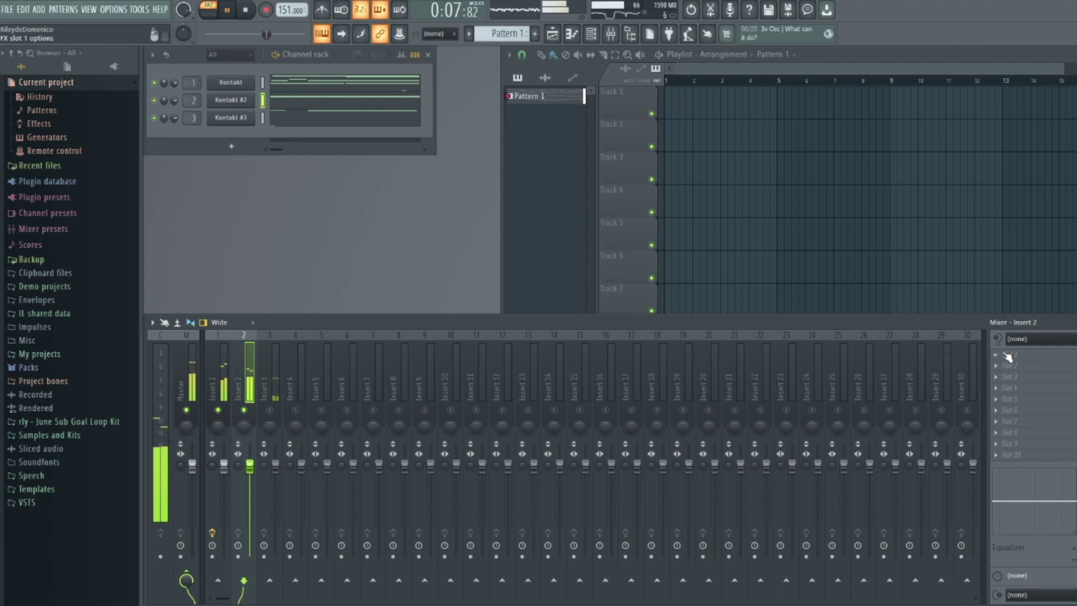
key("space")
key("space")
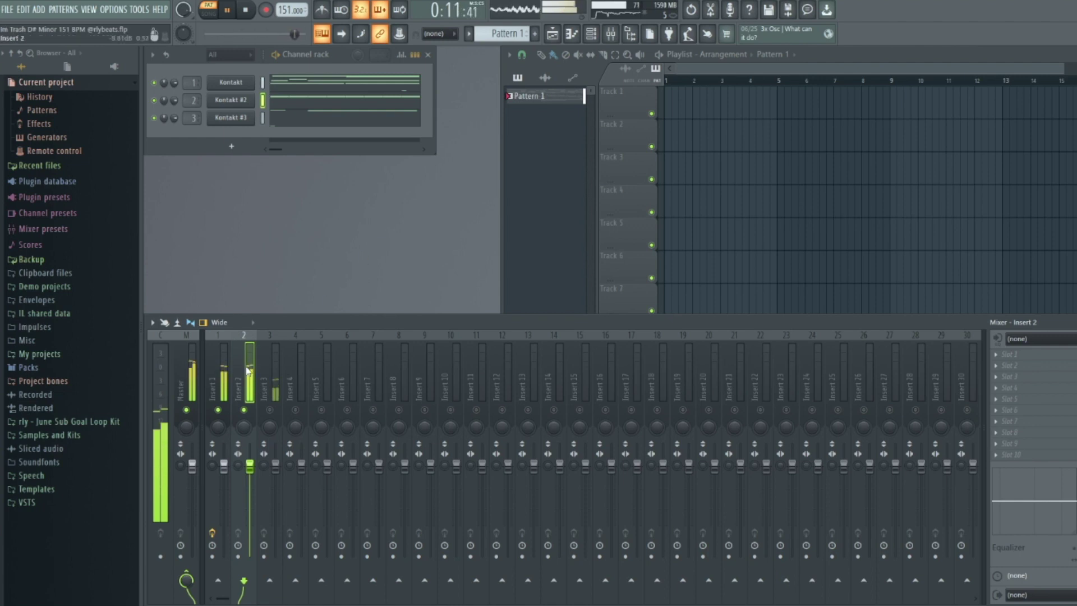
key("space")
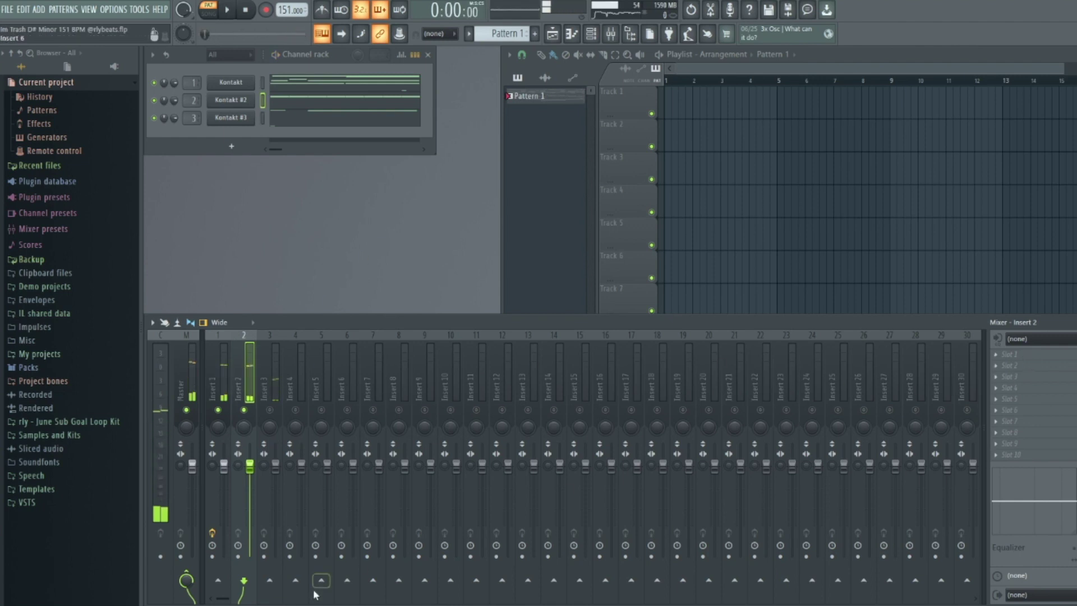
key("space")
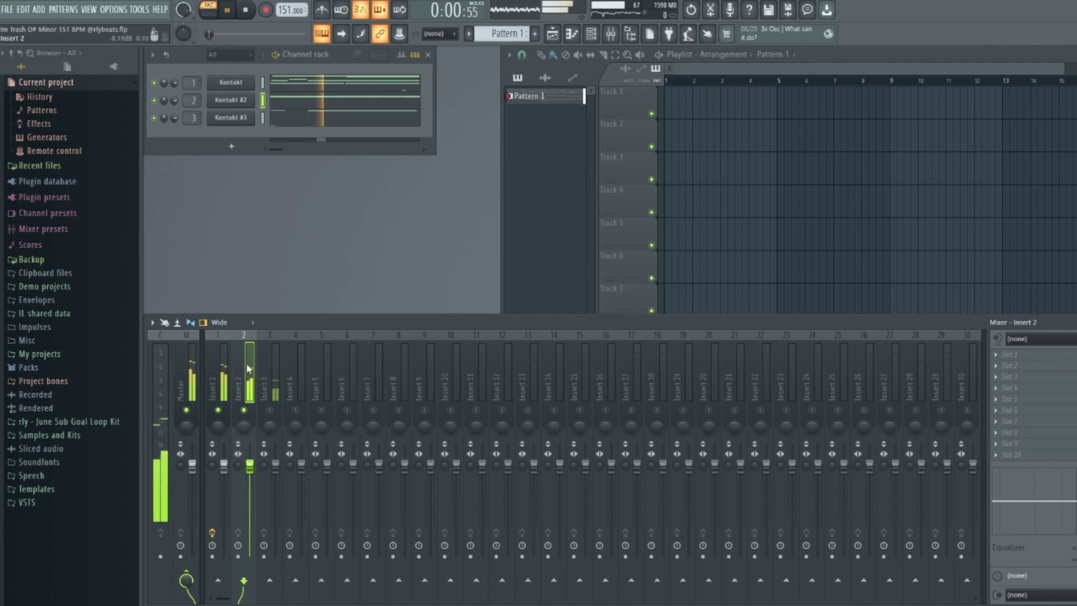
key("ctrl+s")
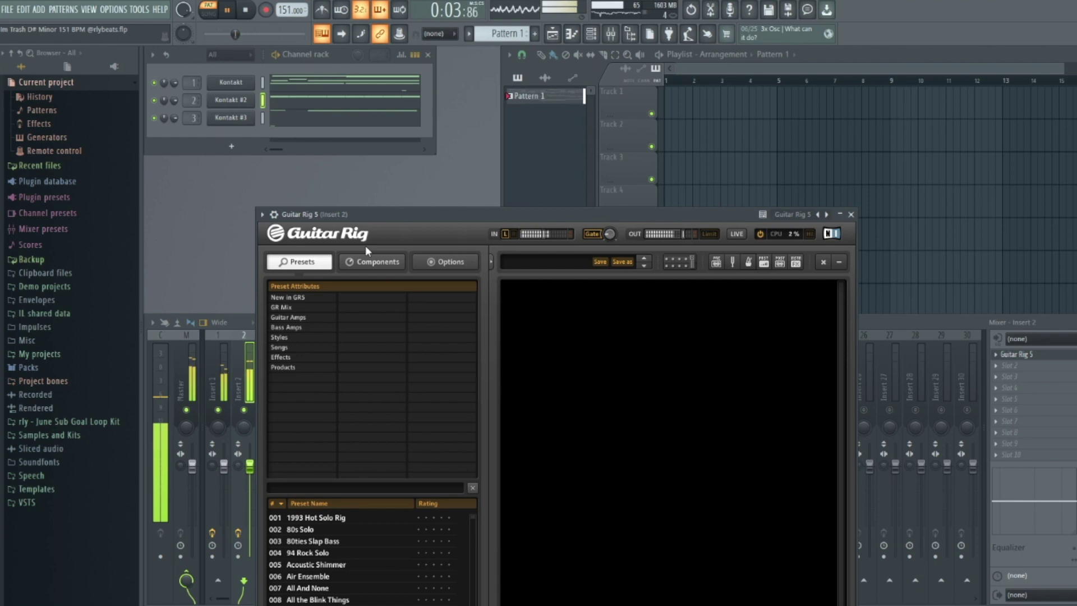
Load Guitar Rig 5 on Insert 2, sort its presets by rating, choose Clean Break and close the plugin.
left_click(432, 499)
left_click_drag(452, 214, 472, 129)
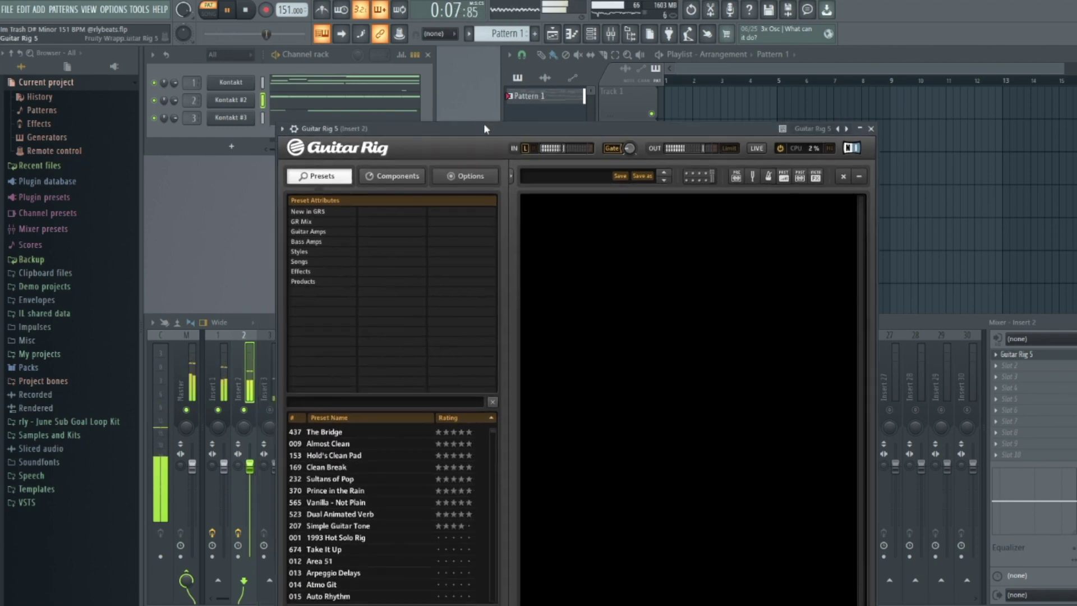
left_click(330, 468)
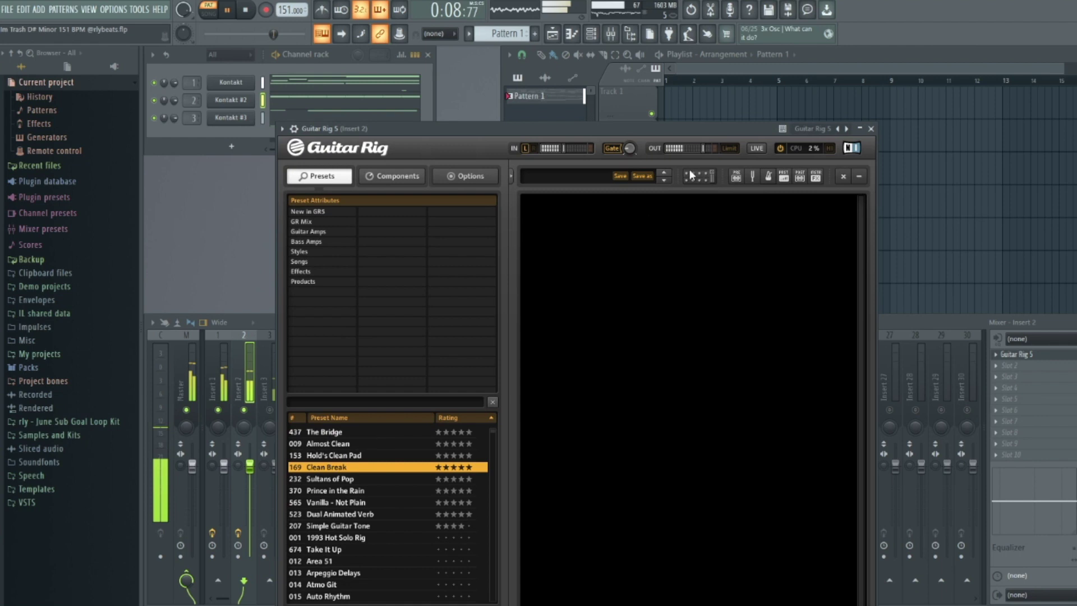
left_click(870, 128)
Compare Inserts 1 and 2 during playback by muting and unmuting each of them in turn.
left_click(218, 409)
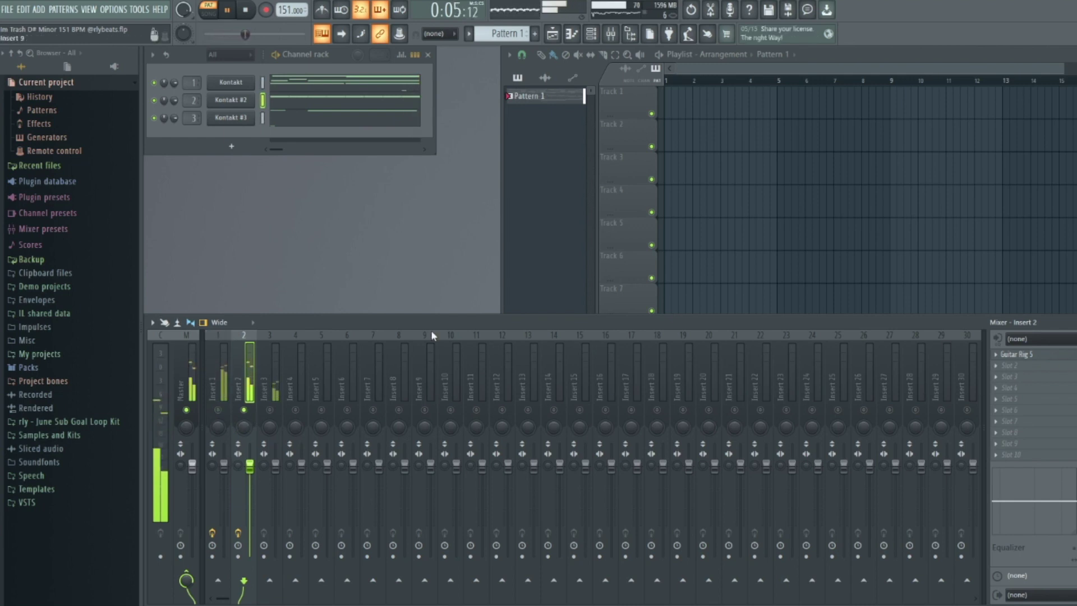
left_click(244, 409)
left_click(219, 410)
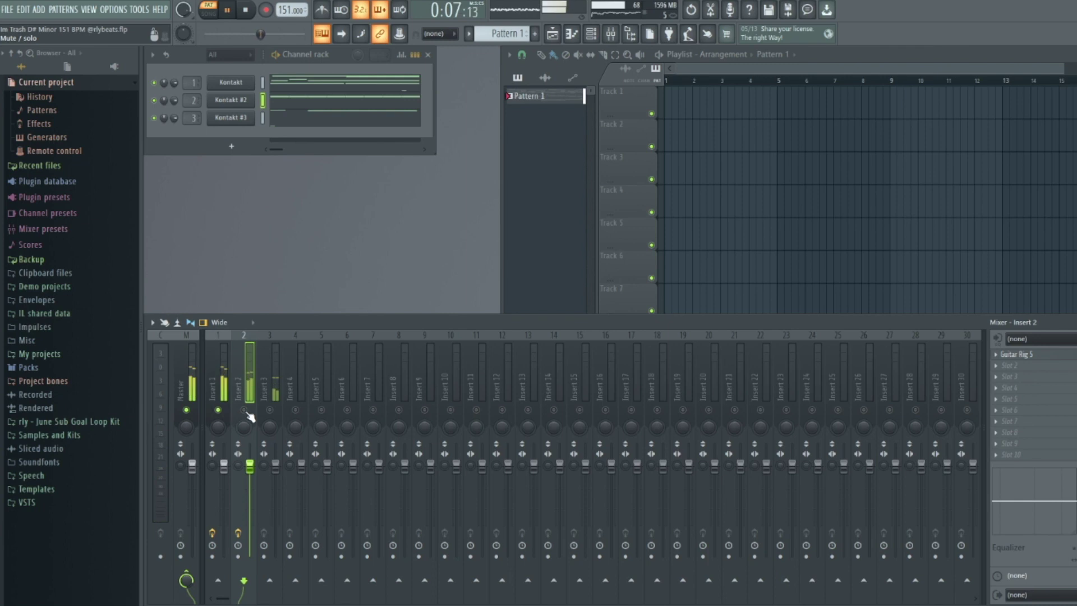
left_click(243, 410)
Unmute and select Insert 3, and review the Kontakt #3 part's notes in the piano roll.
left_click(269, 410)
left_click(268, 392)
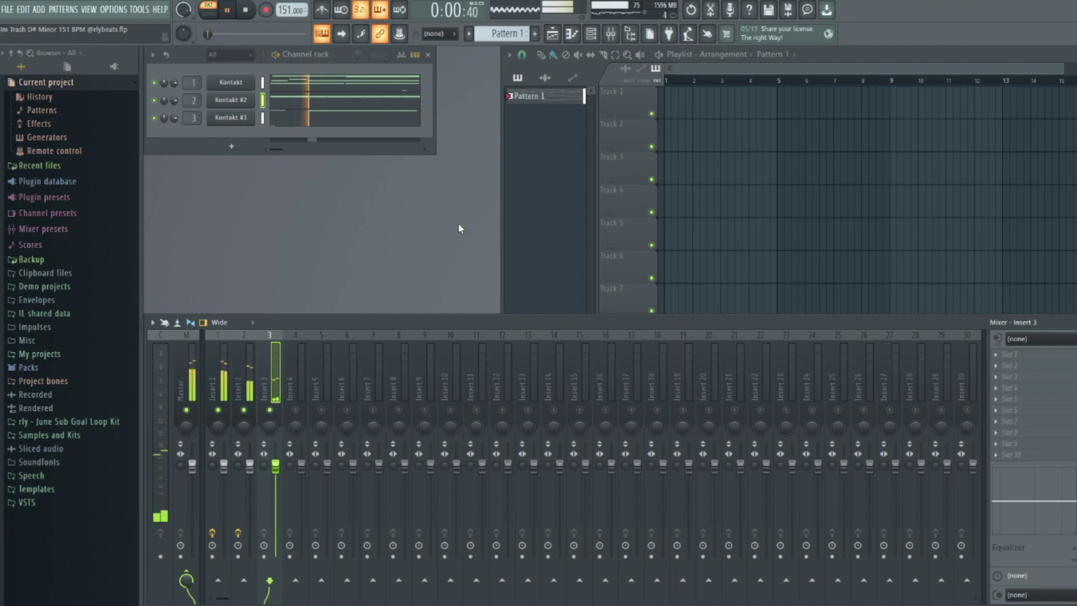
left_click(361, 119)
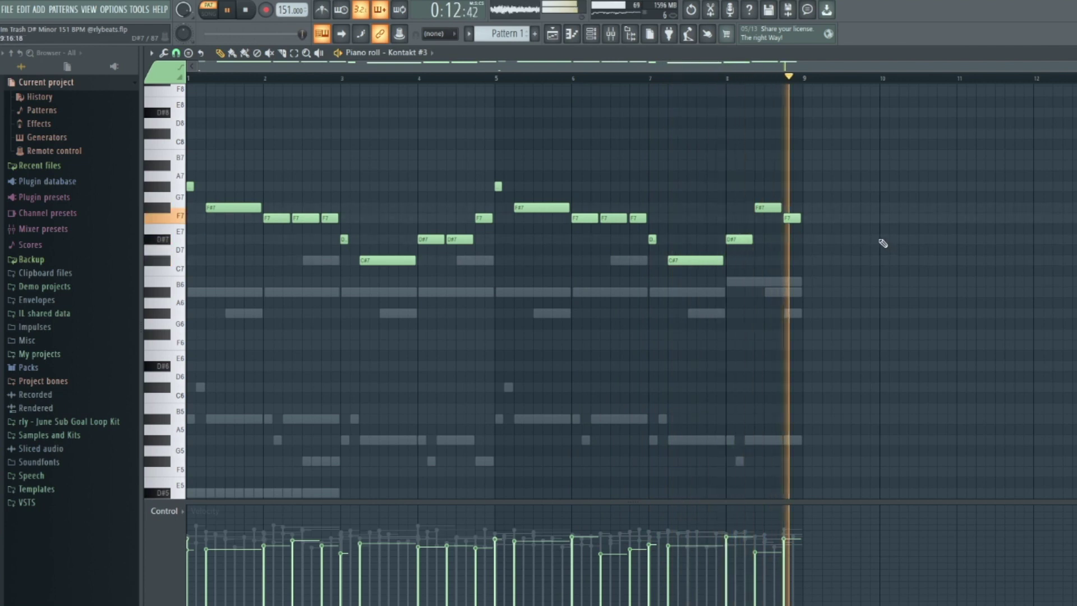
key("F7")
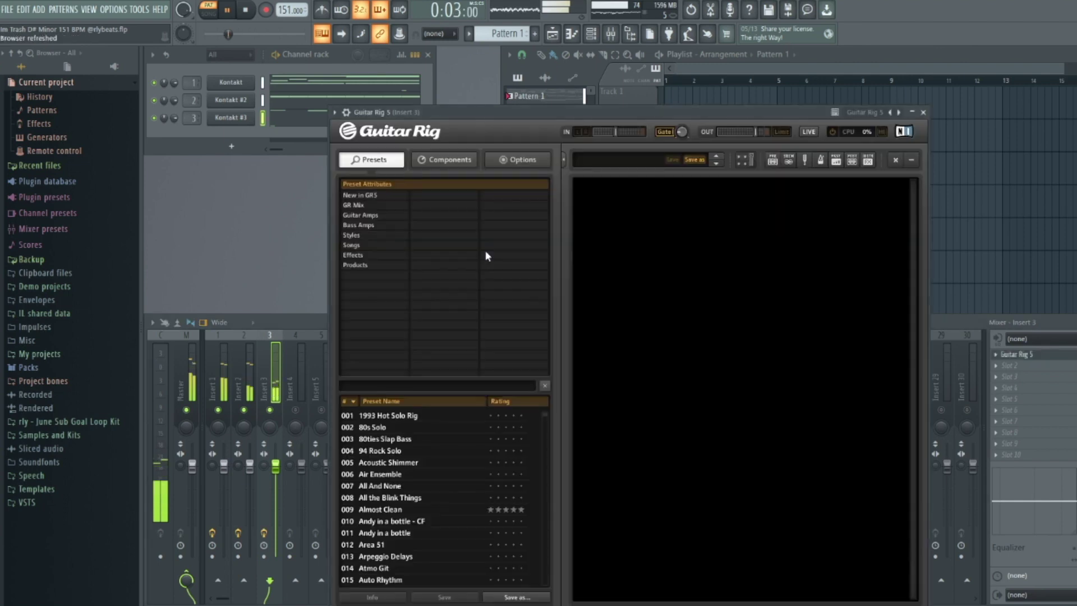
Load Guitar Rig 5 on Insert 3 with the top-rated preset Hold's Clean Pad and close the plugin.
left_click(507, 401)
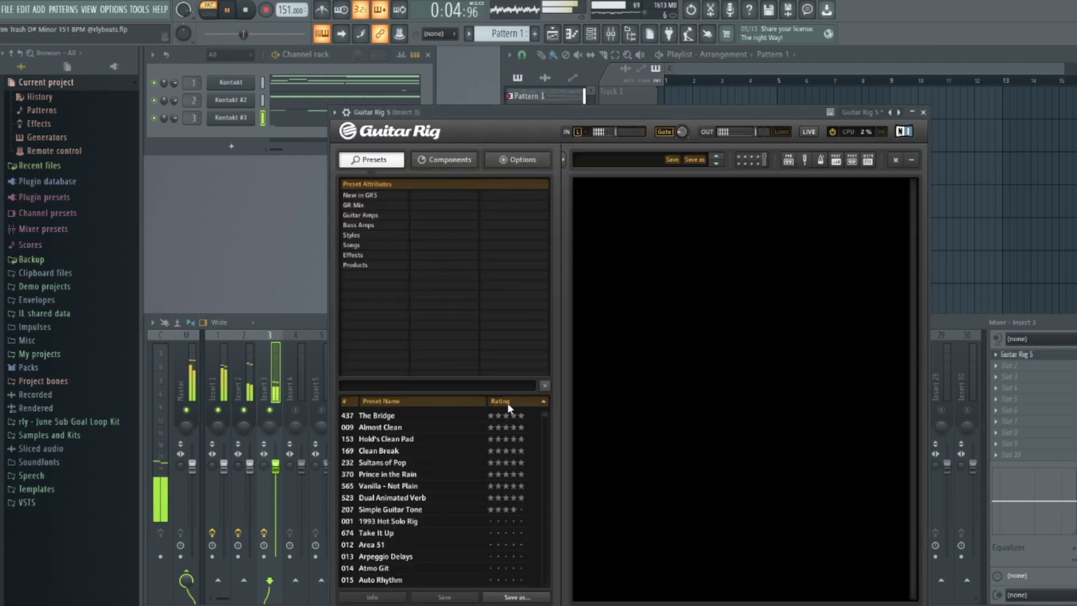
left_click(392, 439)
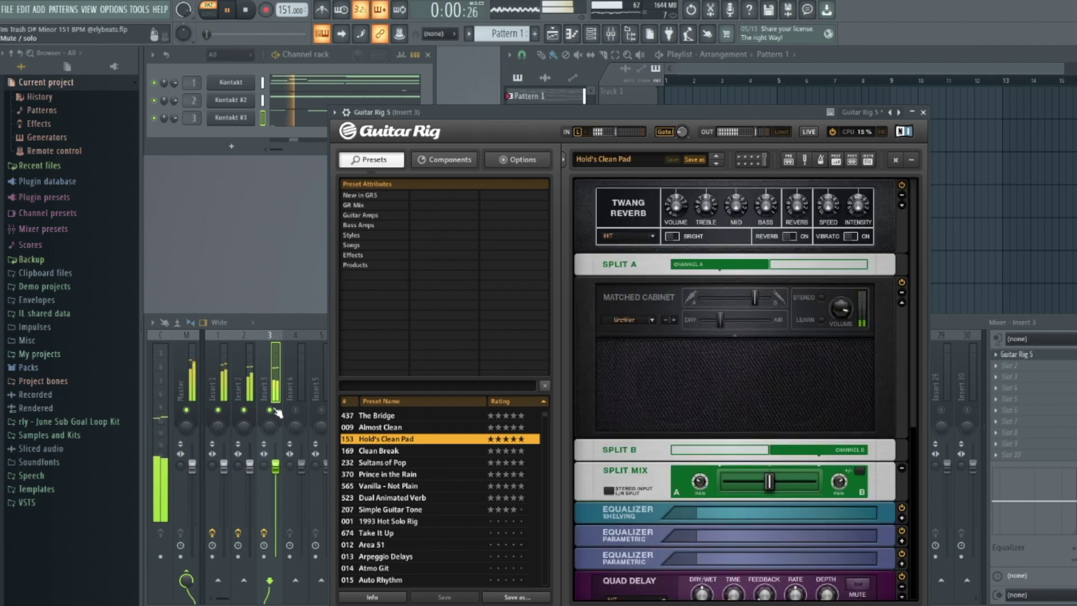
left_click(923, 112)
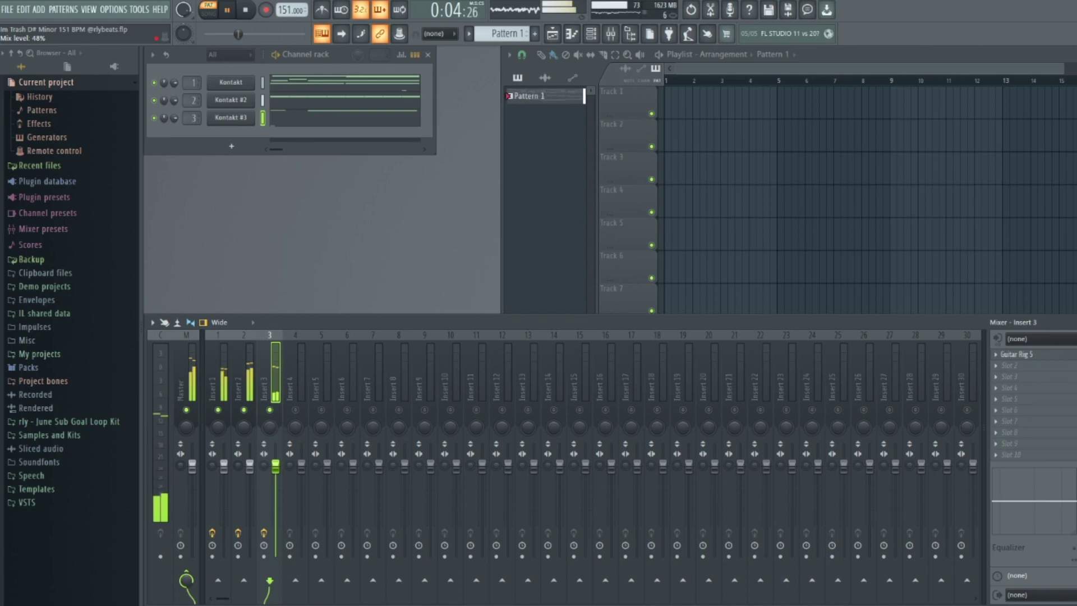
Solo Insert 3 and add Fruity parametric EQ 2 with band 6 boosted about 2 dB at 3013 Hz.
right_click(270, 410)
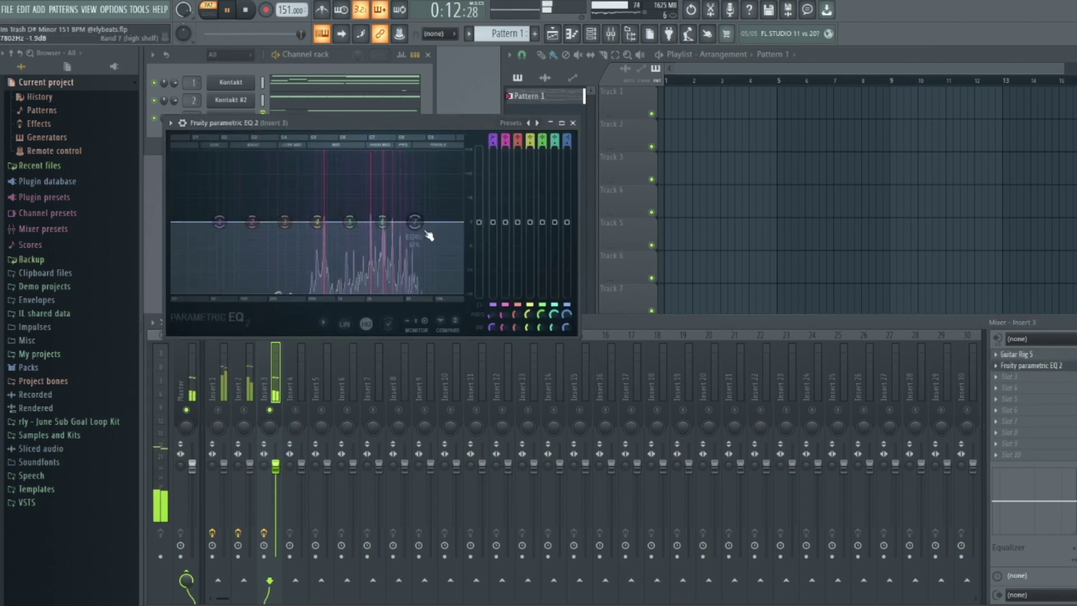
left_click_drag(382, 222, 383, 213)
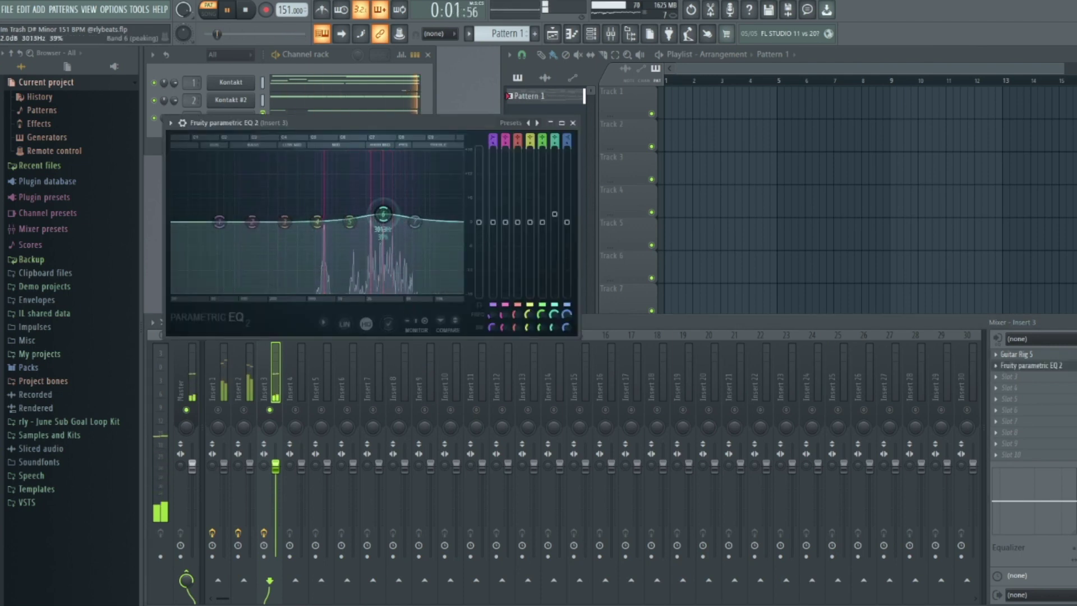
left_click(574, 123)
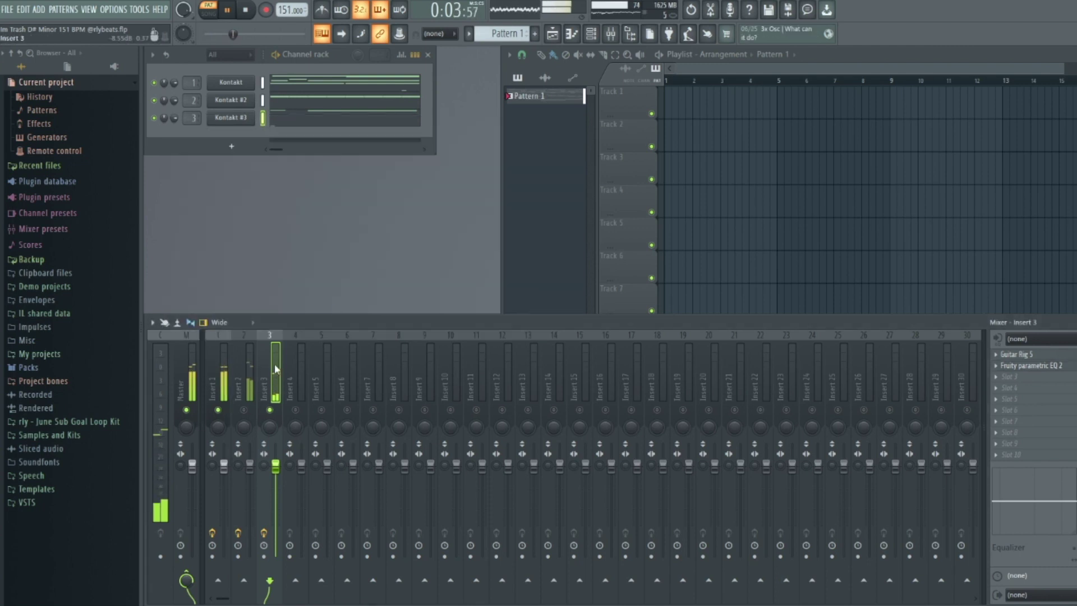
Lower Insert 3's volume to 73% and add Fruity Reeverb 2 in slot 8 with a dry level of about 81%.
left_click_drag(276, 465, 276, 490)
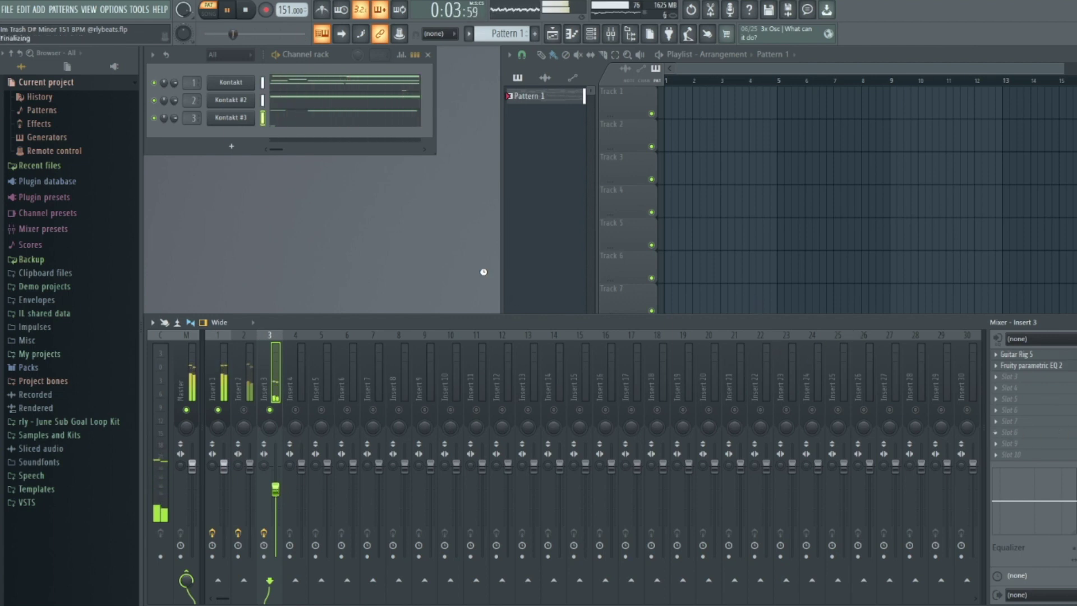
left_click_drag(557, 248, 519, 241)
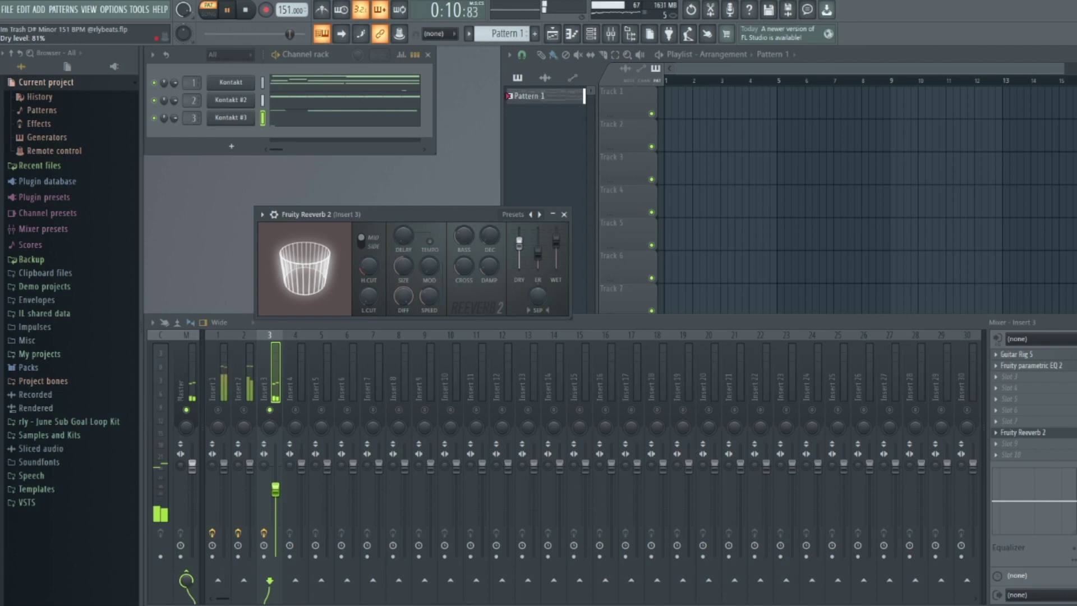
left_click(564, 215)
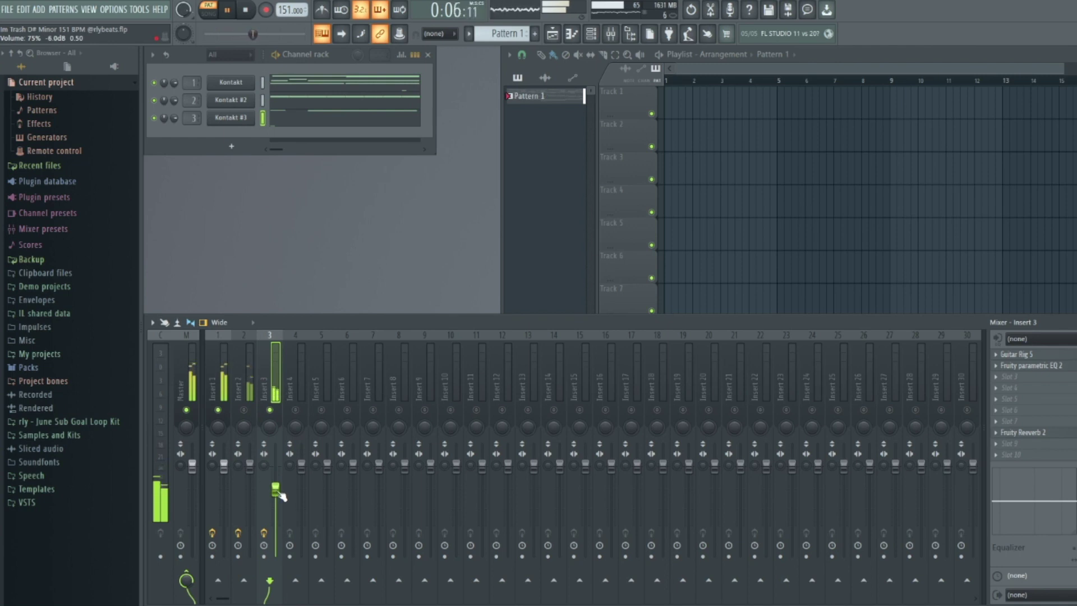
left_click_drag(279, 493, 279, 495)
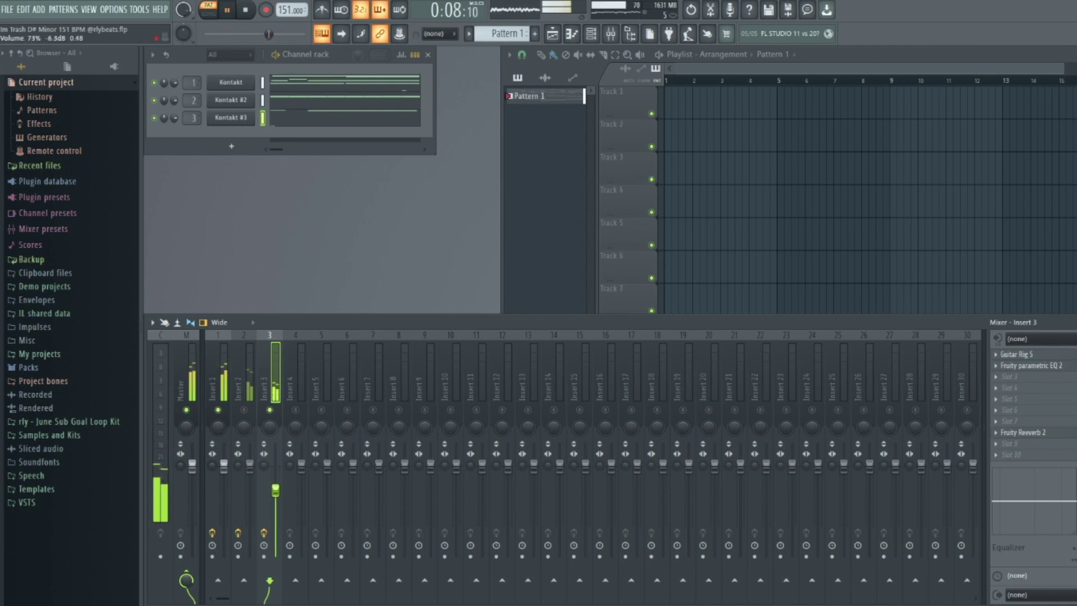
Shape Insert 1's Fruity parametric EQ 2 by cutting band 6 and boosting bands 4 and 5 by about 2 dB.
left_click(219, 387)
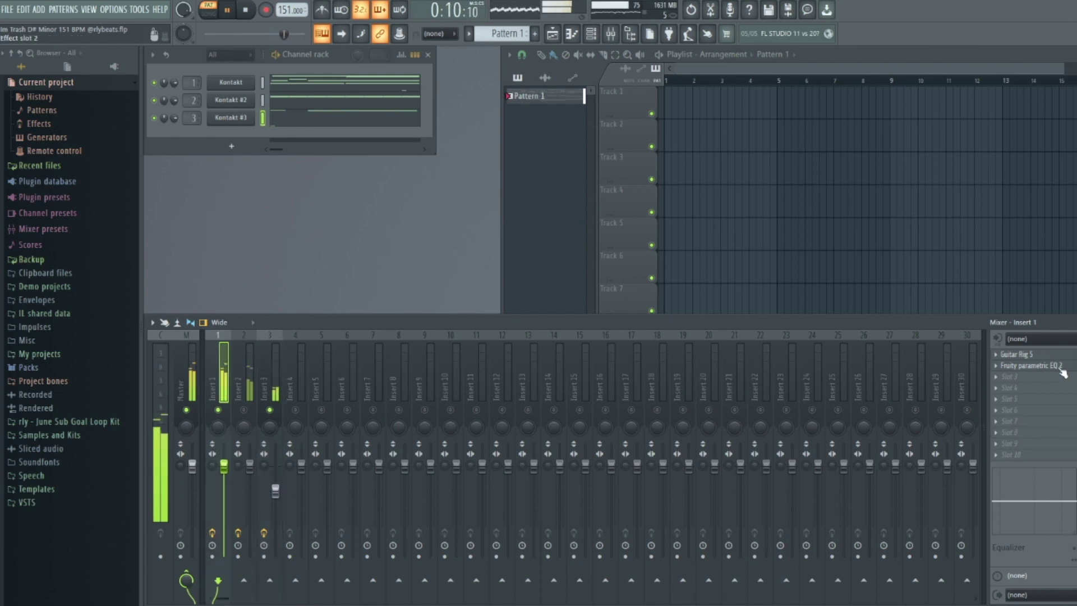
left_click(1031, 366)
left_click_drag(616, 283, 615, 294)
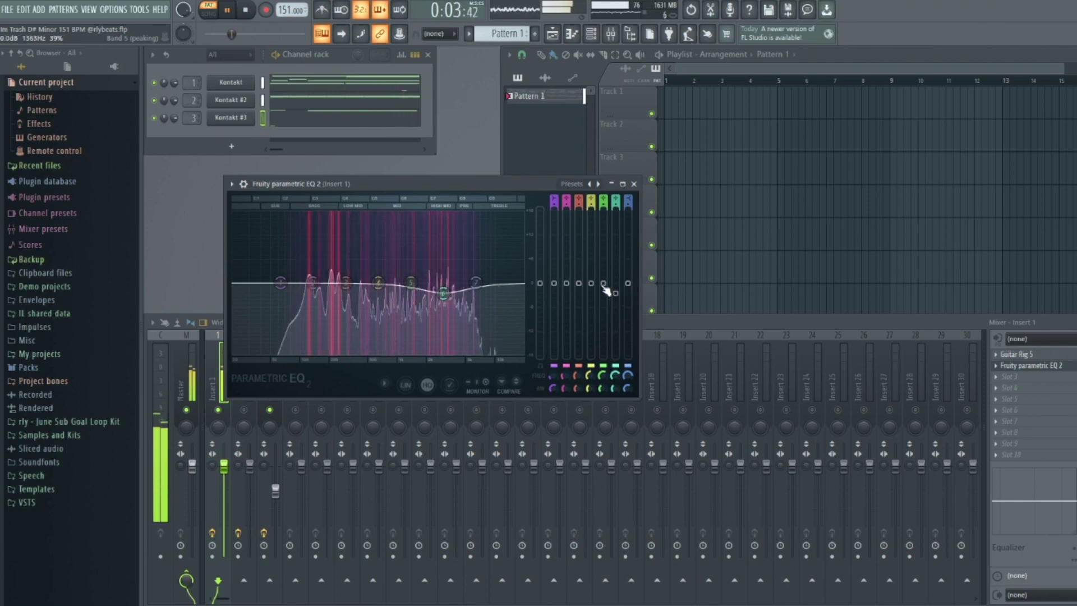
left_click_drag(591, 289, 607, 275)
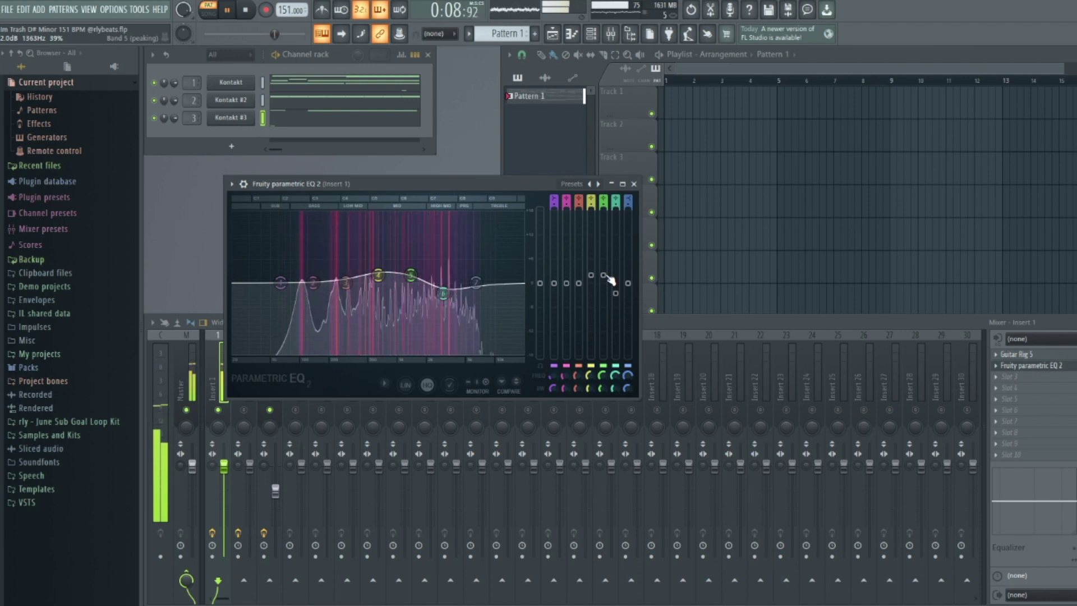
left_click_drag(603, 376, 603, 375)
left_click_drag(603, 276, 578, 291)
left_click(633, 184)
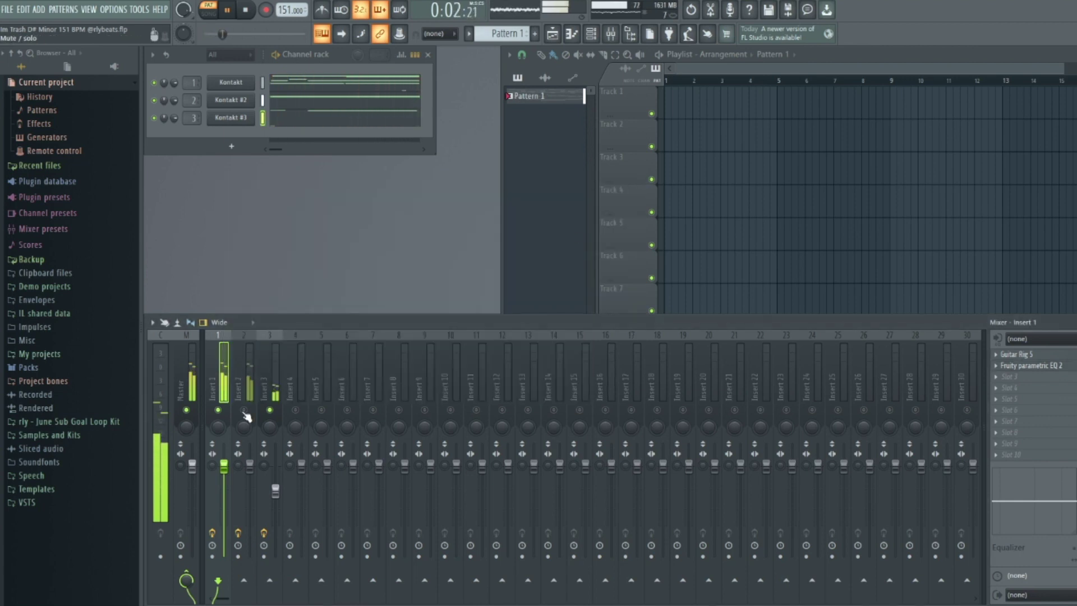
Mute Insert 3, then unmute and select Insert 2 in the mixer.
left_click(271, 410)
left_click(245, 410)
left_click(244, 377)
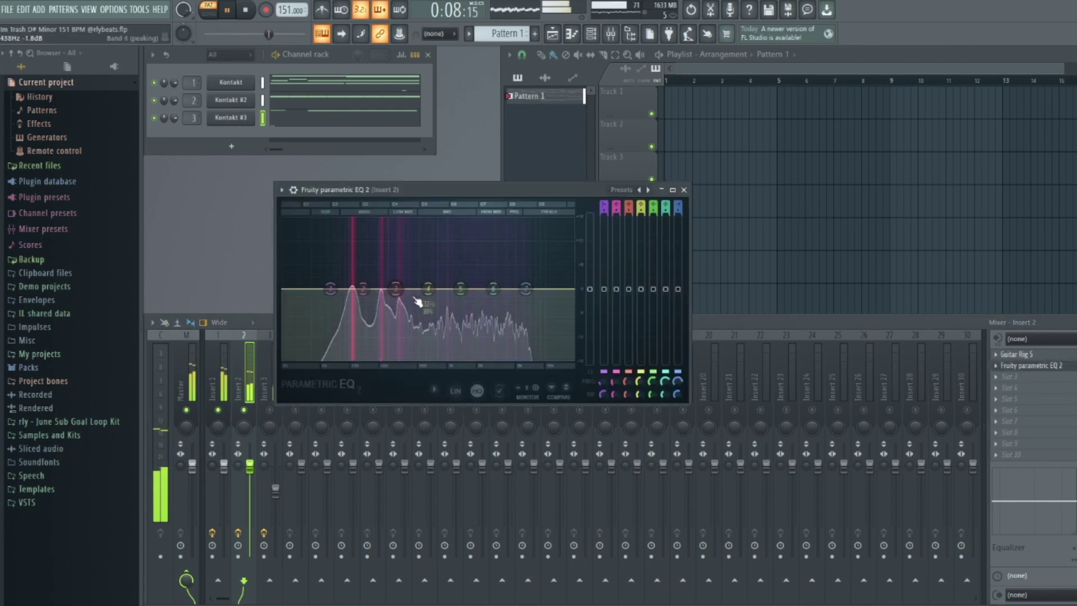
Add Fruity parametric EQ 2 to Insert 2, trim its mid bands, and lower the track's volume to 79%.
left_click_drag(626, 296, 665, 296)
left_click(684, 190)
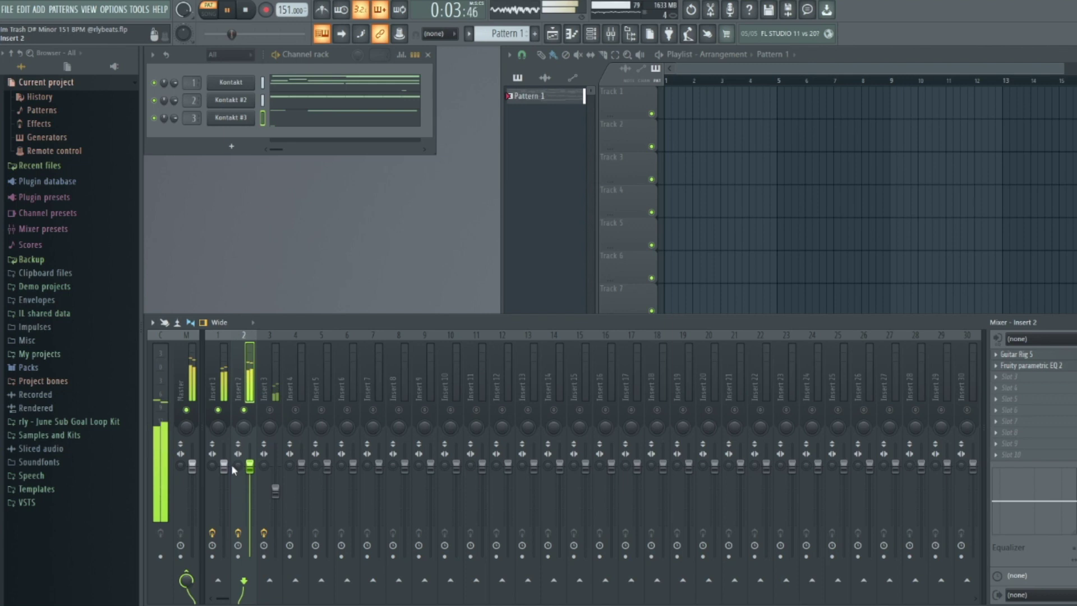
left_click_drag(253, 470, 250, 486)
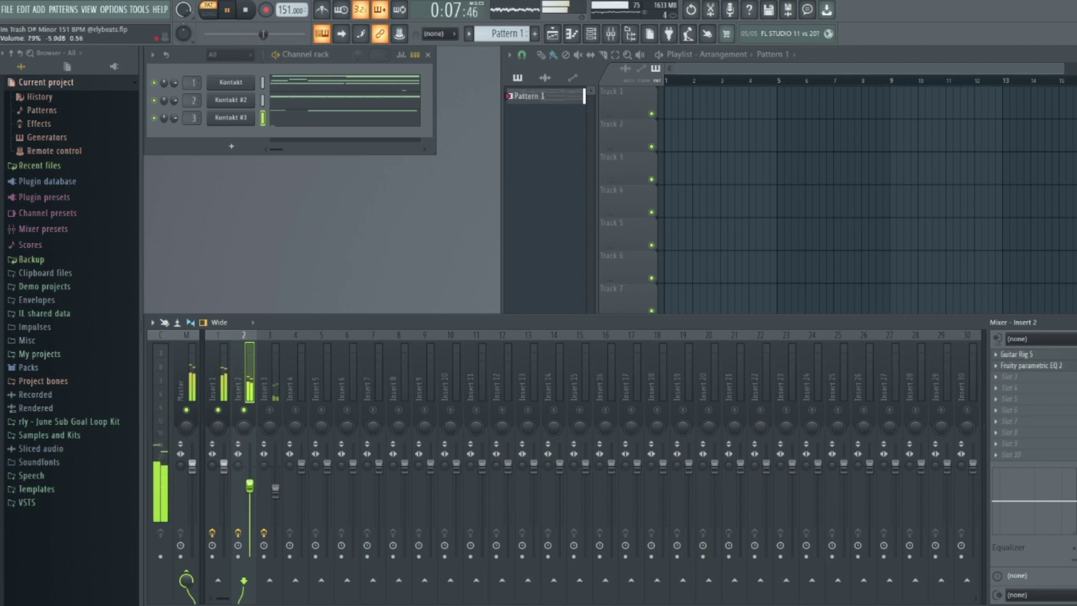
Mute Inserts 1 and 2 to hear Insert 3 alone, and raise its volume to the level of the unused tracks' faders.
left_click(270, 410)
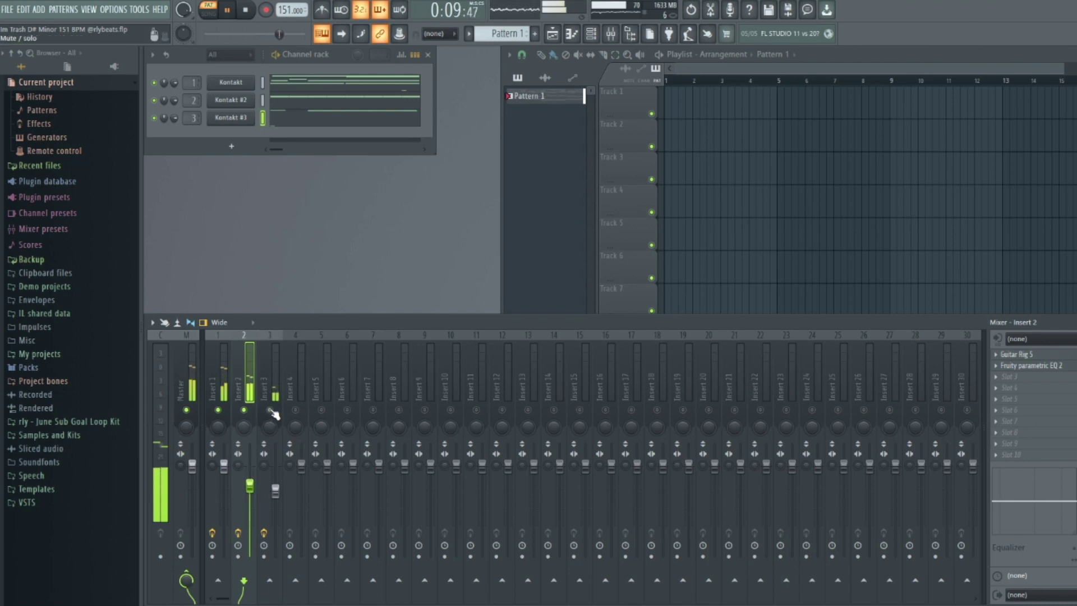
left_click(269, 387)
left_click(245, 410)
left_click(219, 420)
left_click(218, 410)
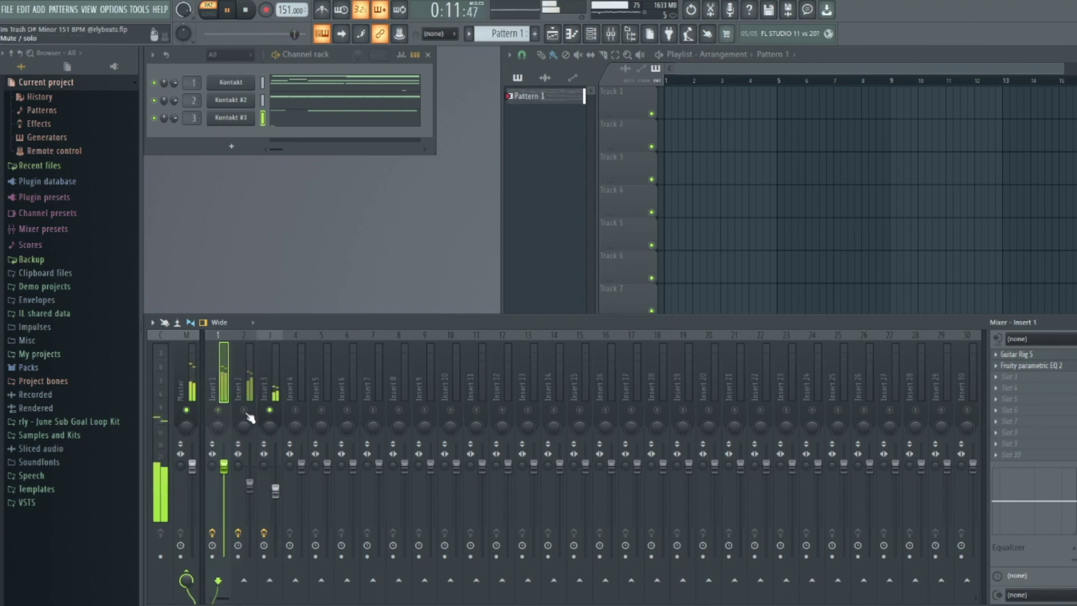
left_click(269, 382)
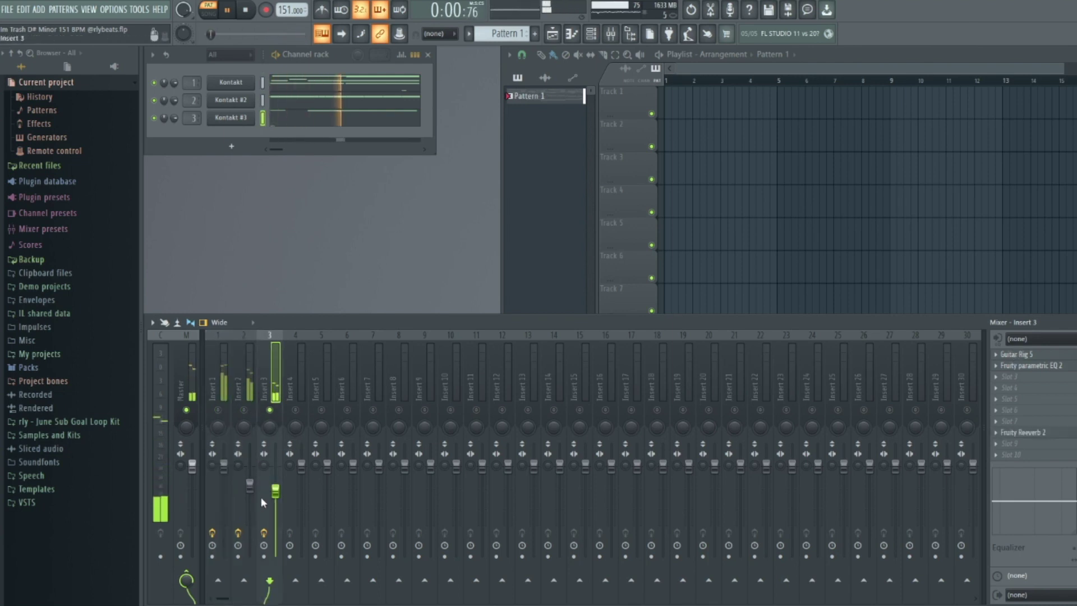
left_click_drag(276, 491, 275, 465)
key("space")
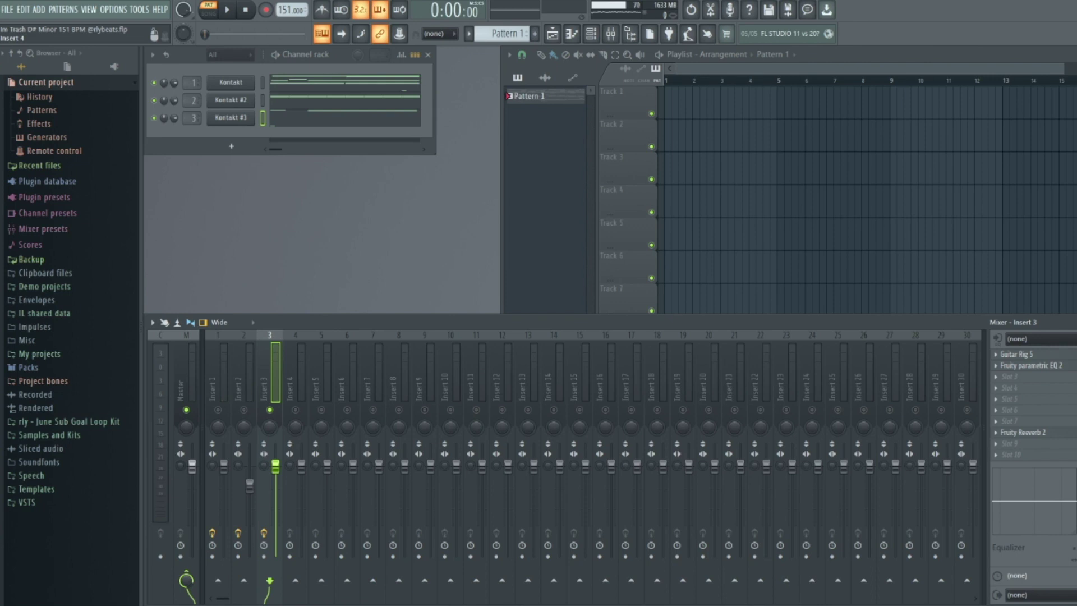
Load the Clean Break preset in Insert 3's Guitar Rig 5.
left_click(1049, 355)
left_click(514, 402)
left_click(515, 404)
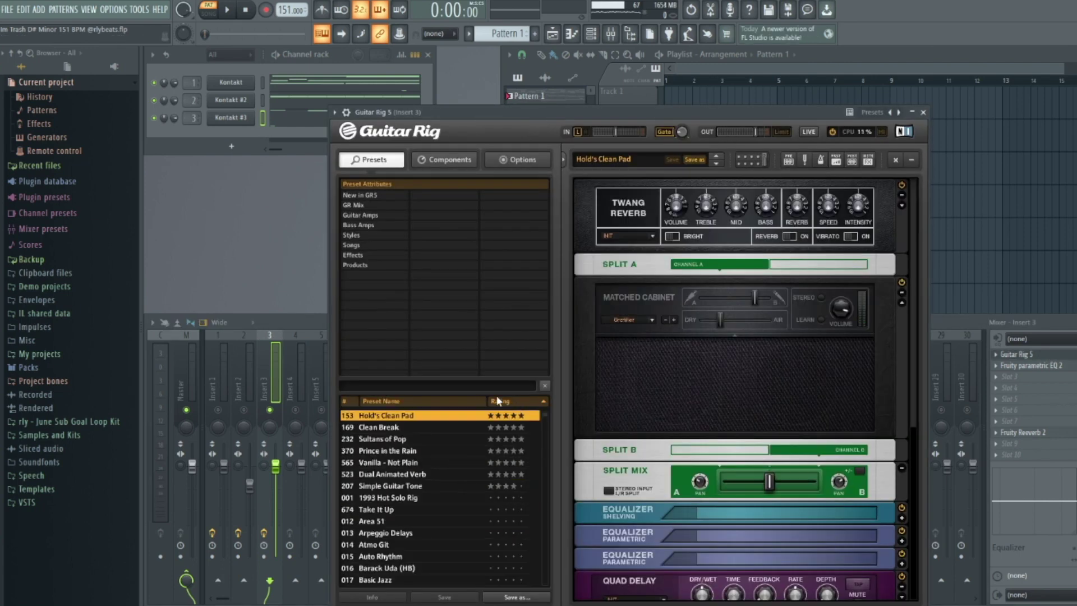
scroll(409, 457, "up", 2)
left_click(396, 451)
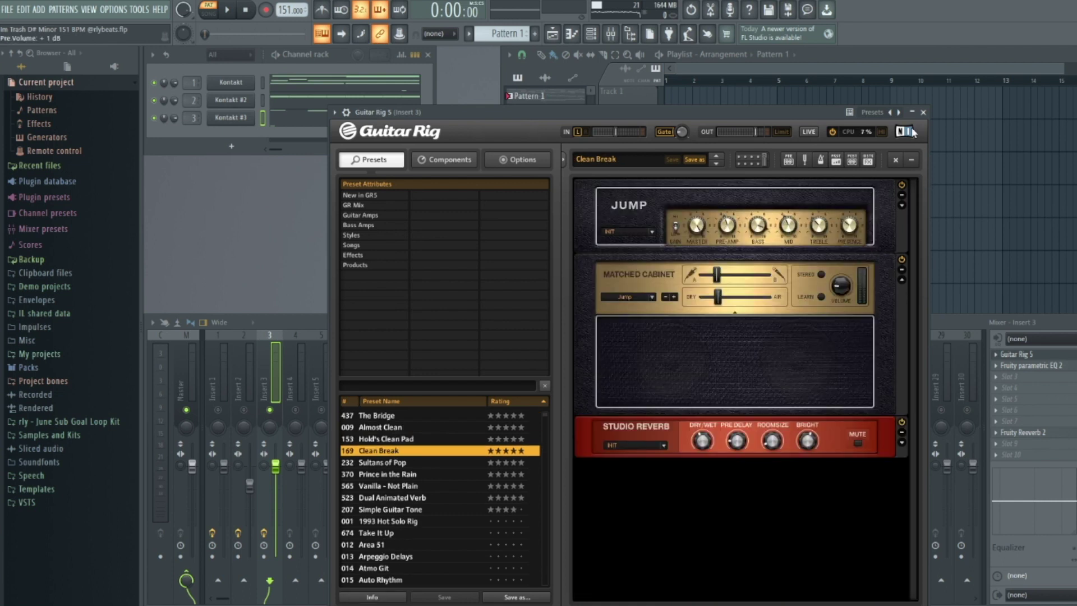
left_click(922, 112)
Add Fruity Chorus in slot 3 of Insert 3 and lower its mix level to 48%.
key("space")
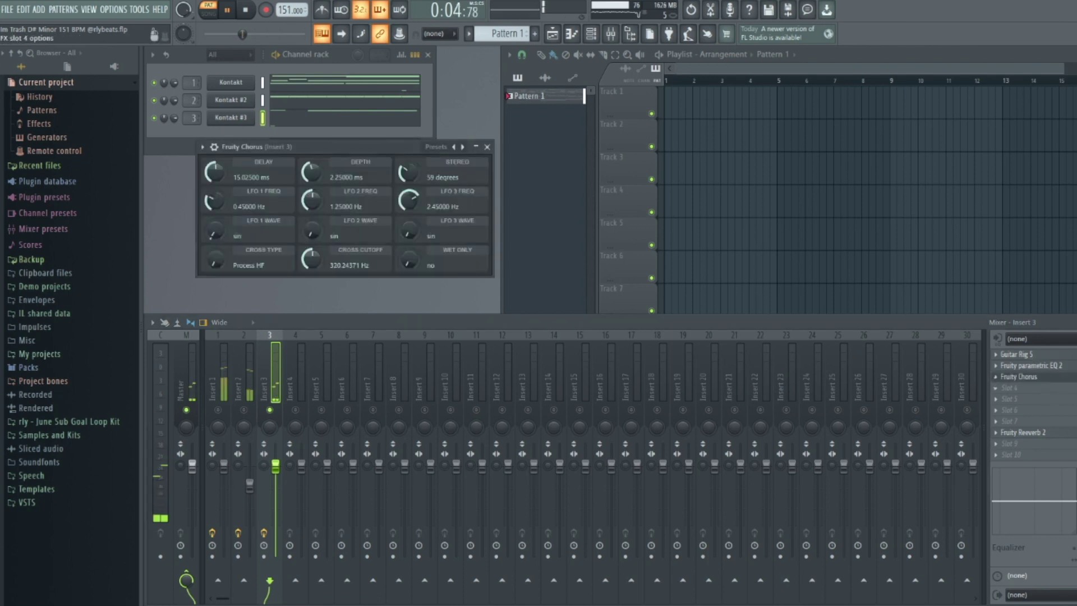
left_click_drag(1075, 377, 1075, 399)
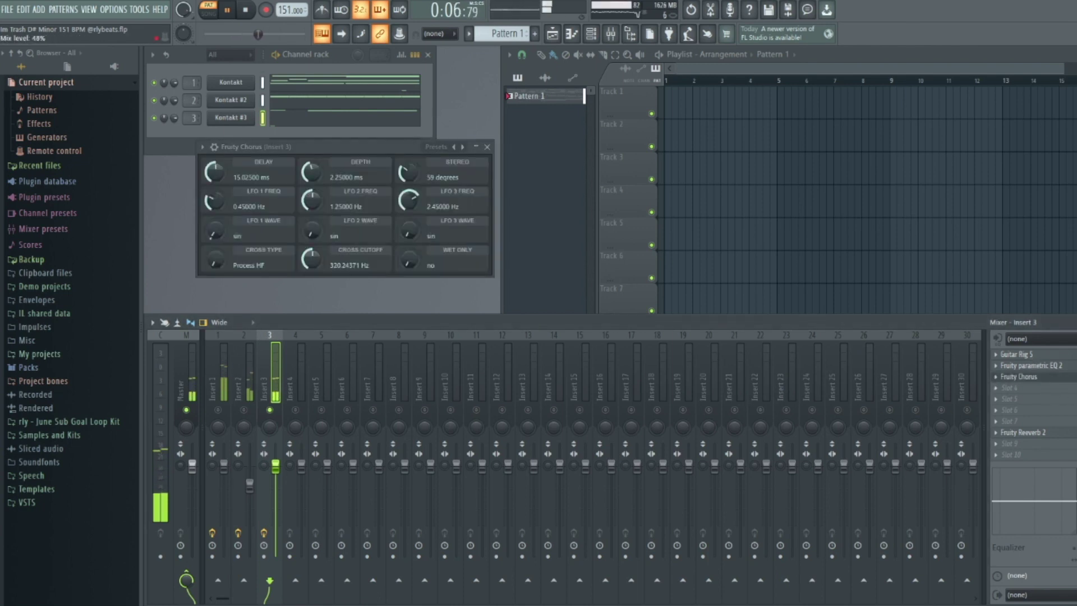
left_click(487, 147)
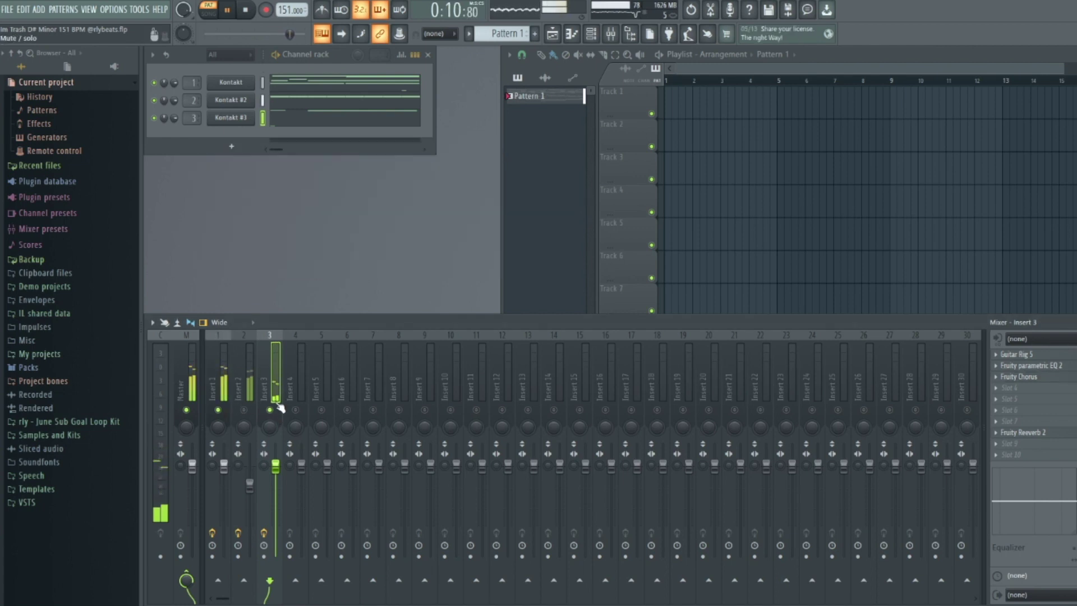
Rebalance the guitars with every mixer track unmuted, setting Insert 3's volume to 97% and Insert 2's to 69%.
left_click_drag(275, 472, 277, 475)
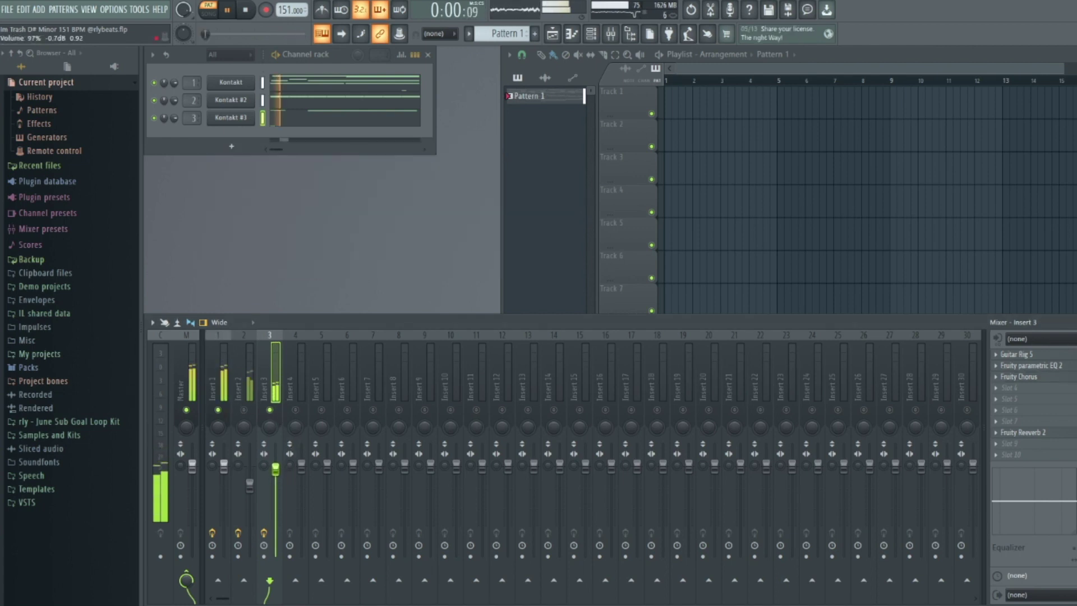
right_click(272, 413)
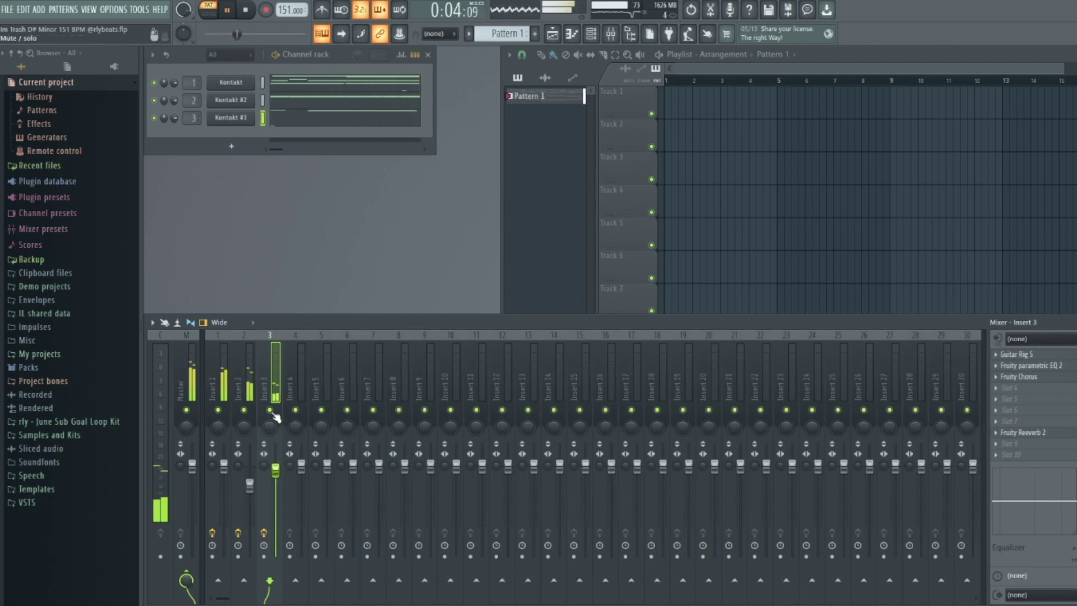
left_click(246, 395)
left_click_drag(252, 488, 250, 495)
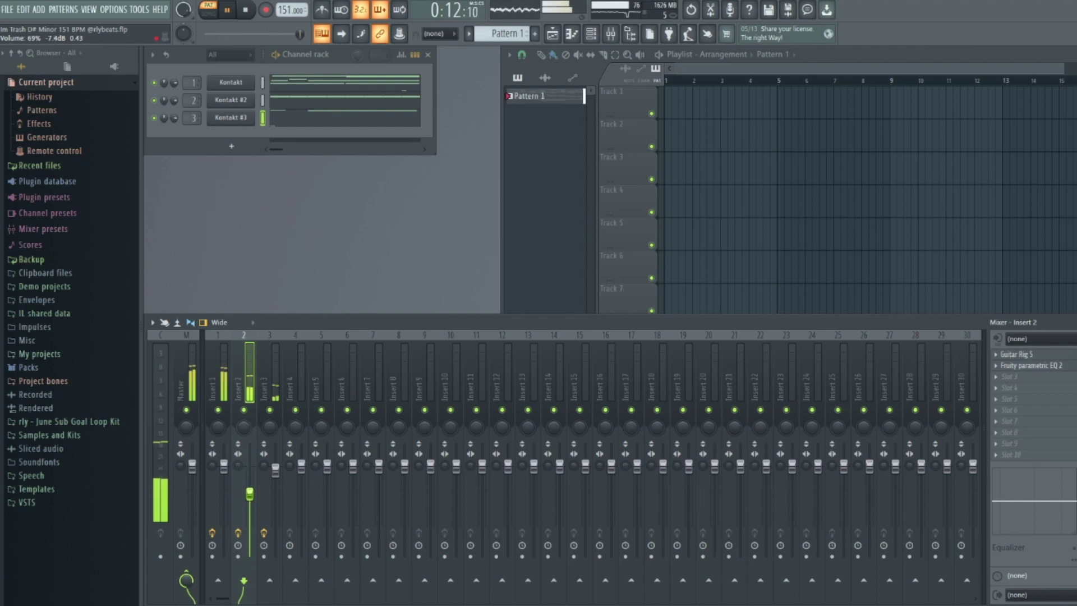
left_click_drag(249, 493, 249, 493)
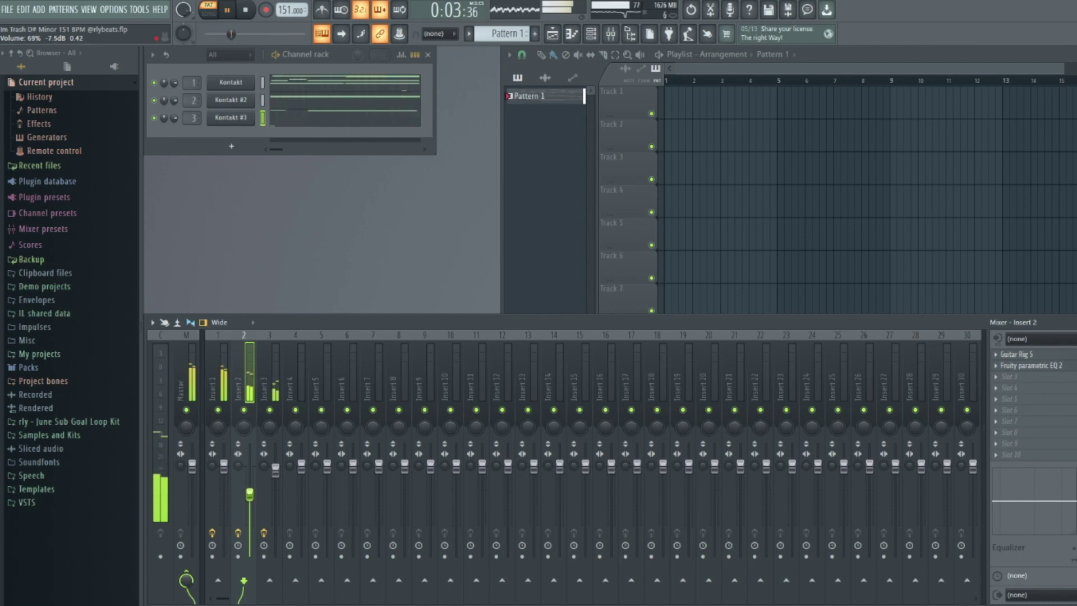
Set Insert 1's stereo separation to 9% separated, and lower Insert 3's volume to 92% and Insert 1's volume slightly.
left_click(212, 464)
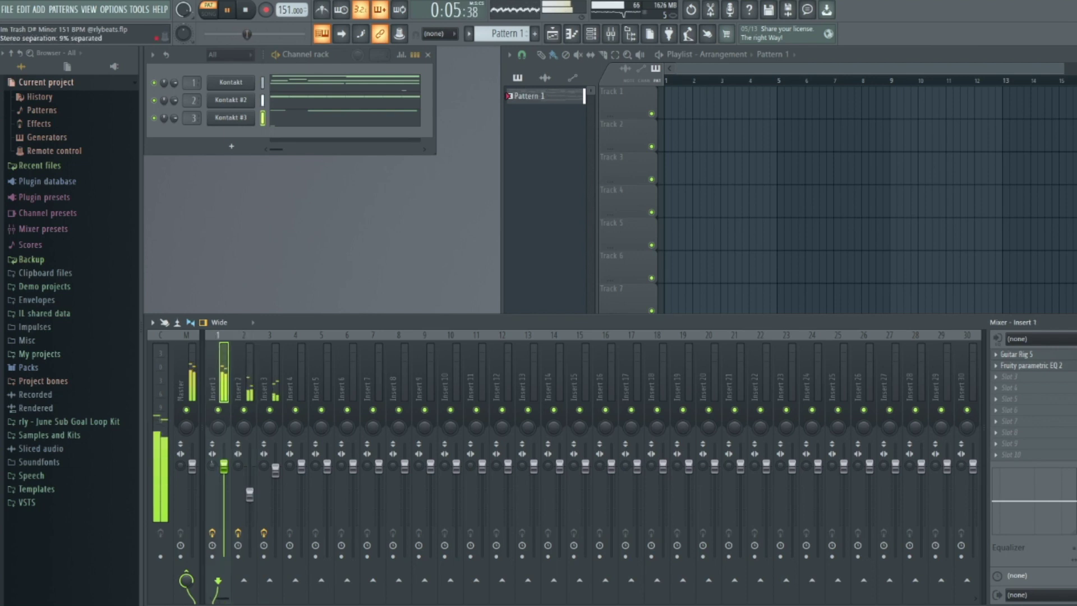
left_click_drag(276, 468, 280, 480)
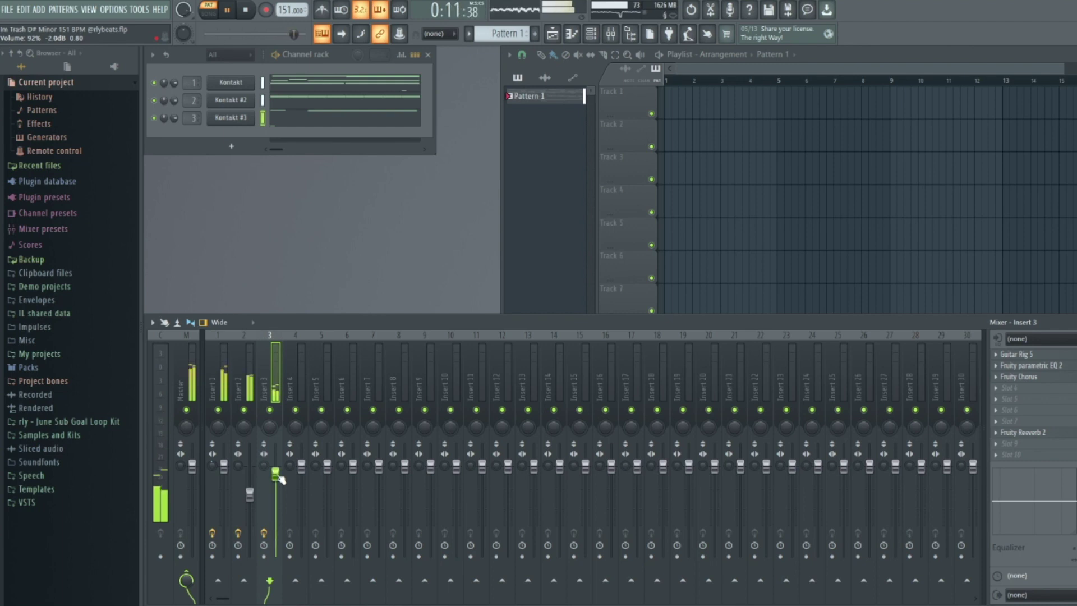
left_click(230, 469)
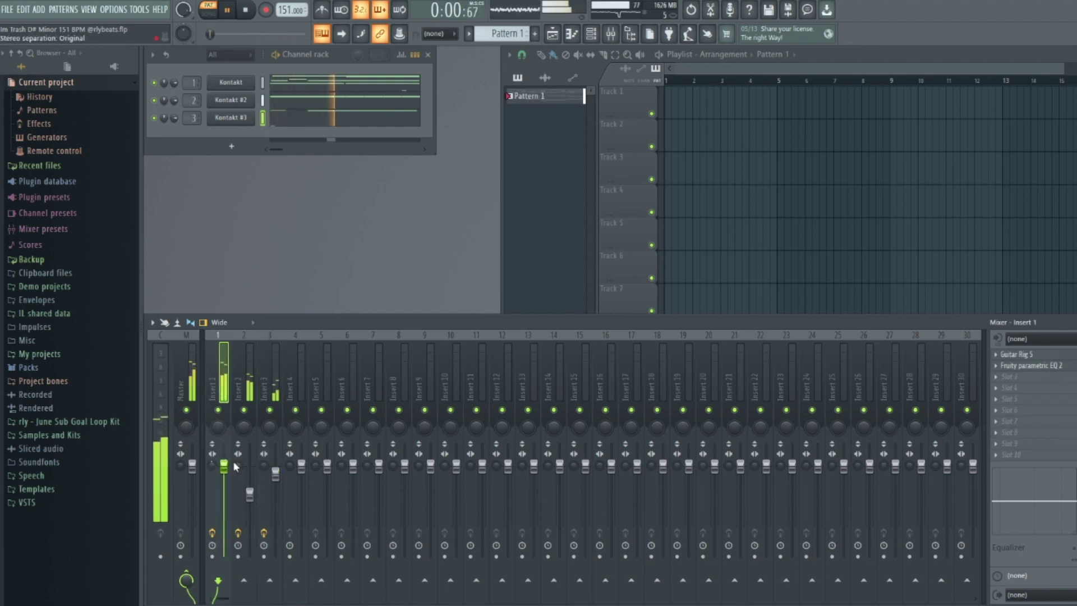
left_click_drag(231, 468, 231, 471)
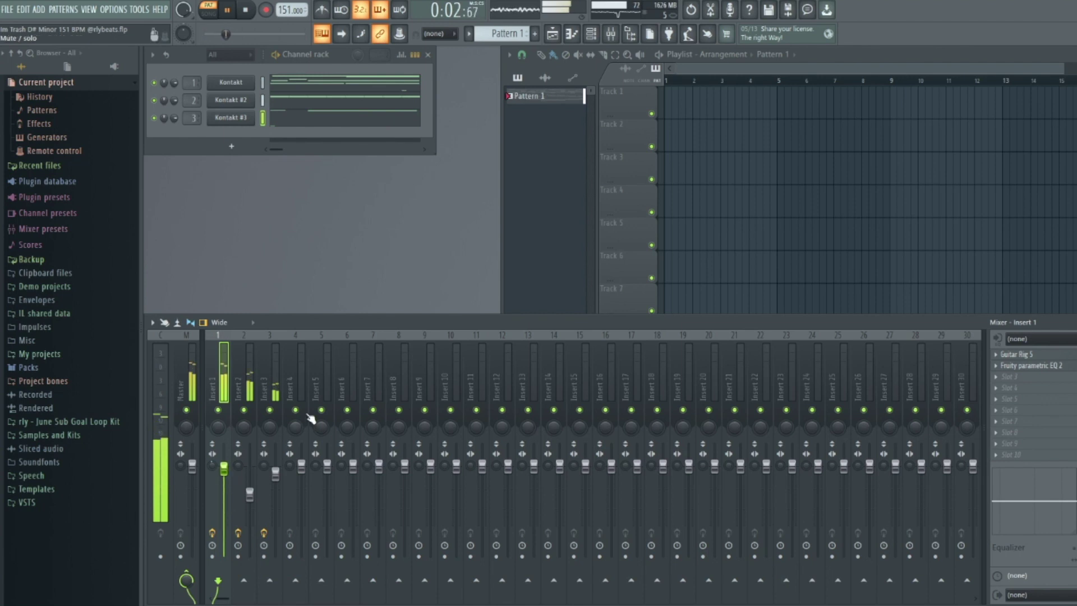
Split Pattern 1 by channel and place the Kontakt, Kontakt #2 and Kontakt #3 patterns on playlist tracks 1 to 3 at bar 1.
right_click(556, 96)
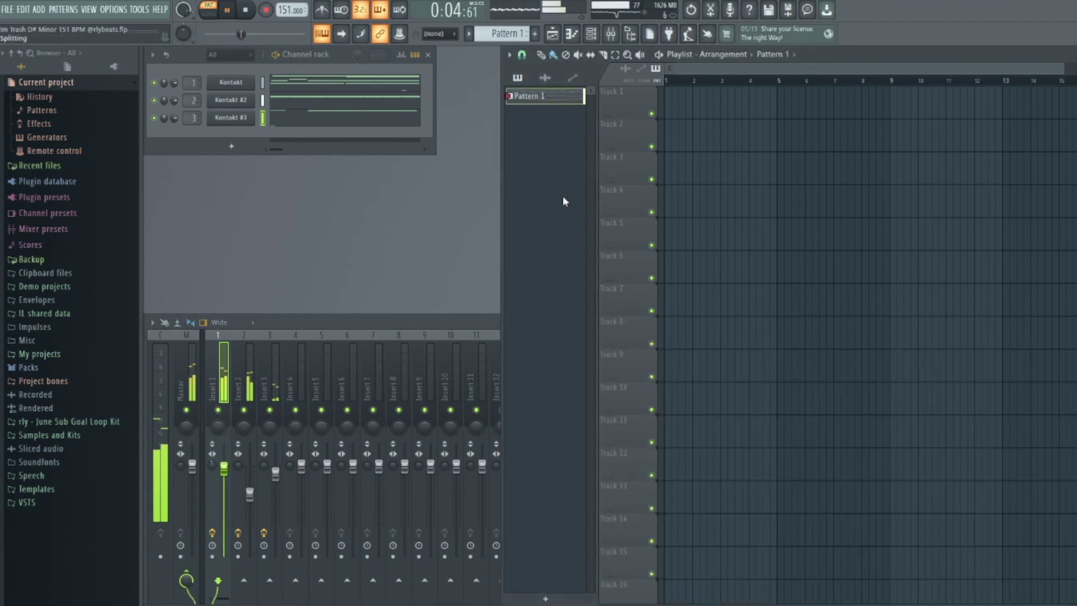
left_click(571, 288)
left_click_drag(557, 132, 666, 97)
Duplicate the three-clip section so copies start at bars 13, 25 and 37 of the playlist.
key("ctrl+a")
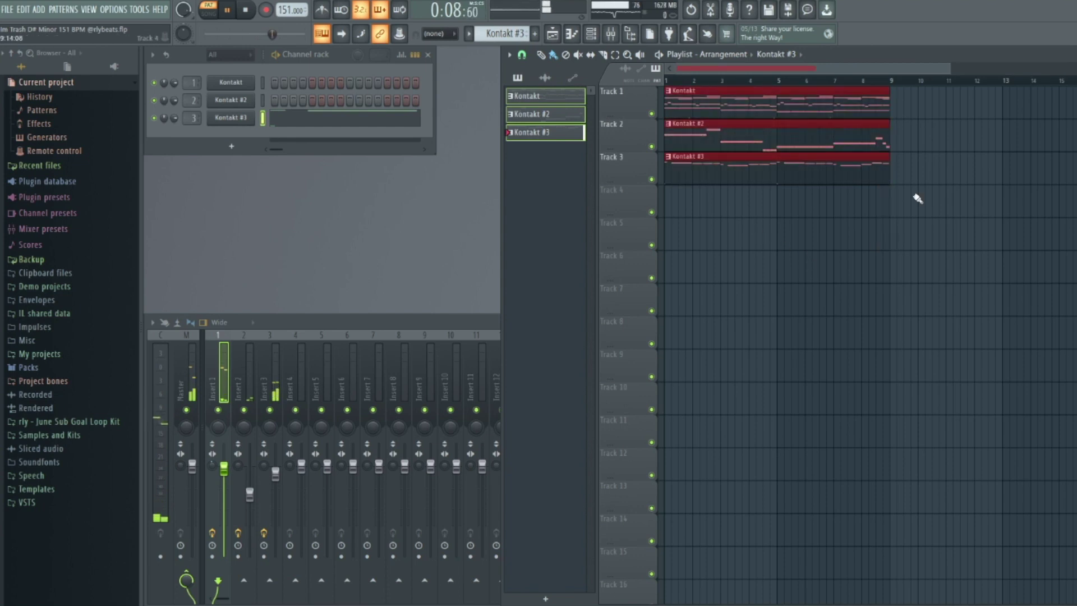
key("ctrl+b")
scroll(868, 195, "down", 3)
left_click_drag(820, 103, 880, 98)
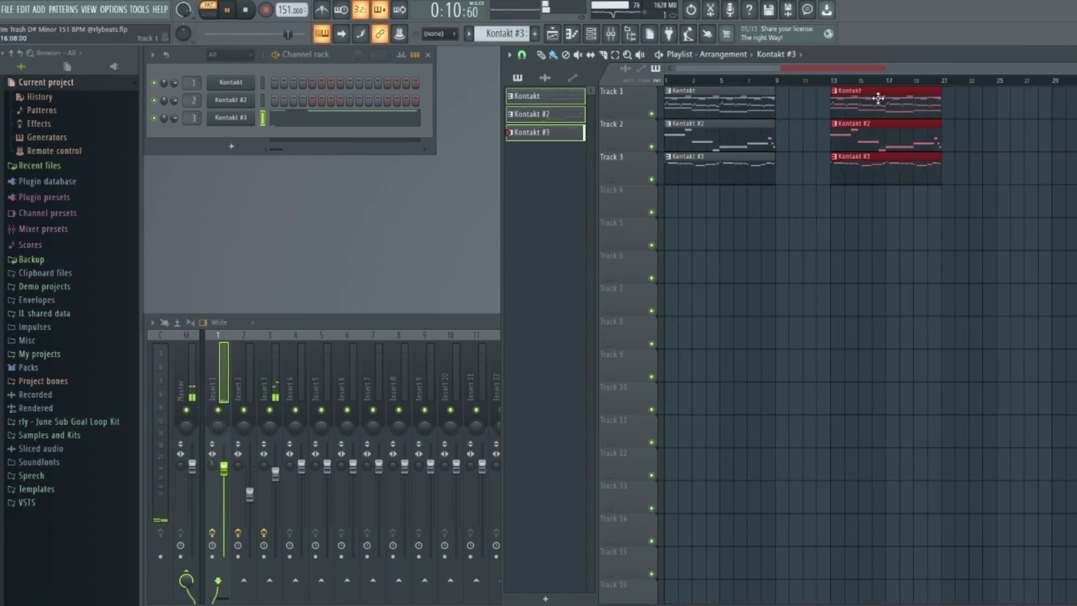
key("ctrl+b")
left_click_drag(973, 101, 1069, 105)
key("ctrl+b")
left_click(950, 199, "ctrl")
Switch playback to song mode and play the arrangement from the start.
left_click_drag(925, 68, 844, 68)
key("space")
key("space")
key("space")
key("l")
key("space")
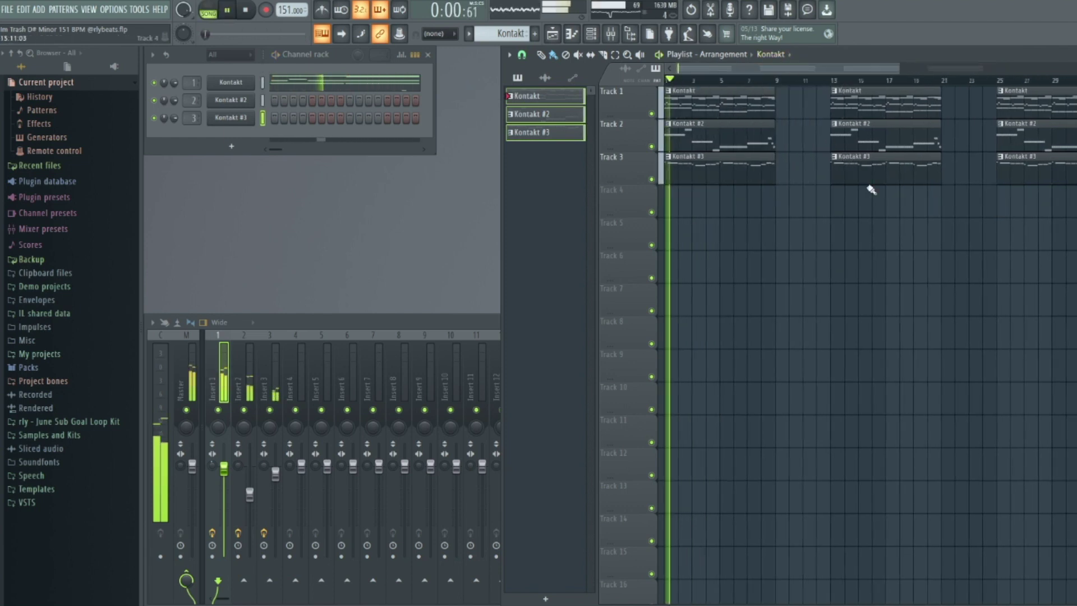
Thin the duplicates to Kontakt at bar 13, Kontakt #2 at bar 25 and Kontakt #3 at bar 37, extending the last clip to 12 bars.
right_click(902, 144)
right_click(904, 161)
right_click(1038, 106)
right_click(1052, 141)
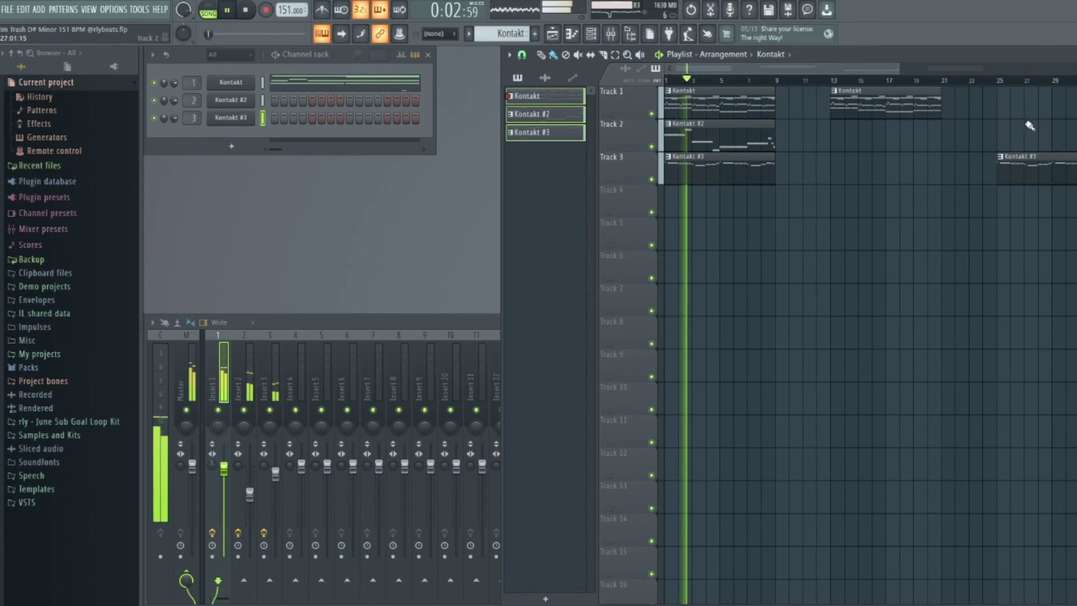
key("ctrl+z")
right_click(1022, 165)
left_click_drag(895, 69, 1073, 71)
right_click(961, 137)
right_click(960, 107)
left_click_drag(971, 173, 997, 173)
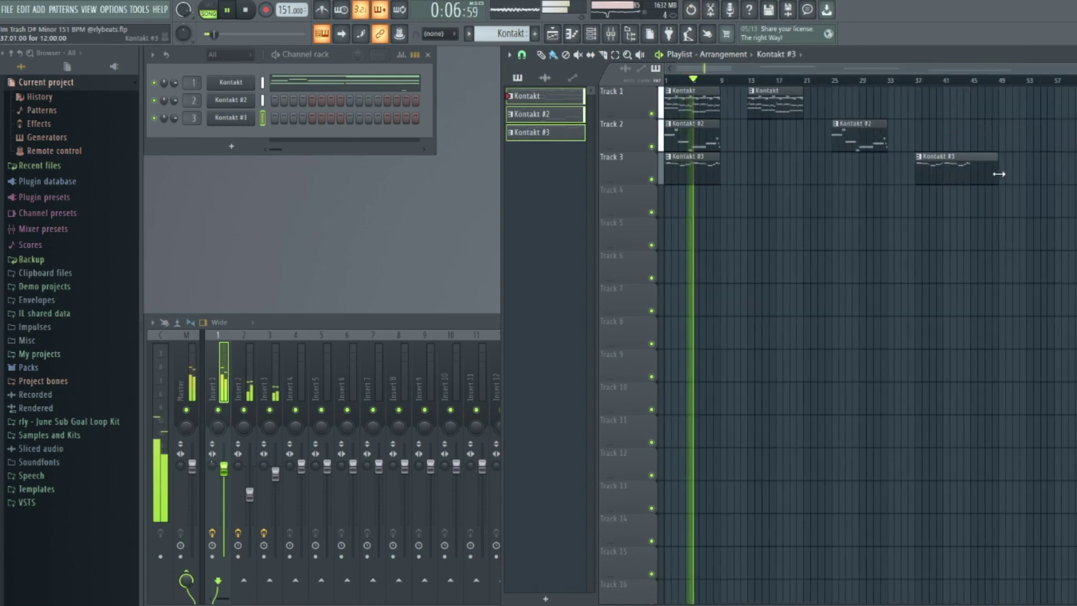
Play back the full three-guitar section in bars 1 to 8, then stop.
left_click_drag(1070, 69, 826, 70)
key("space")
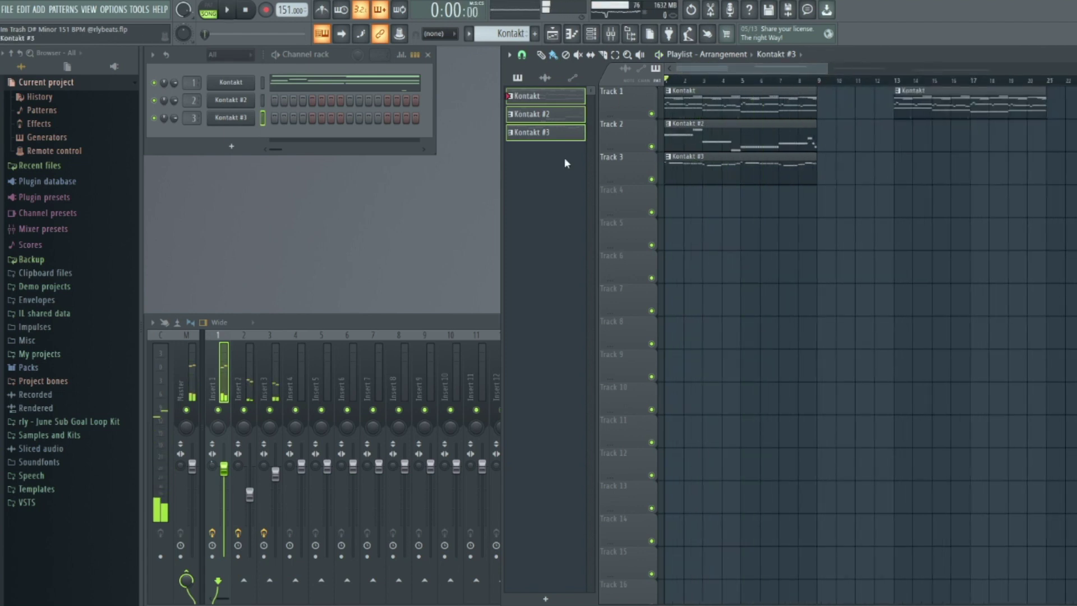
scroll(763, 433, "down", 4)
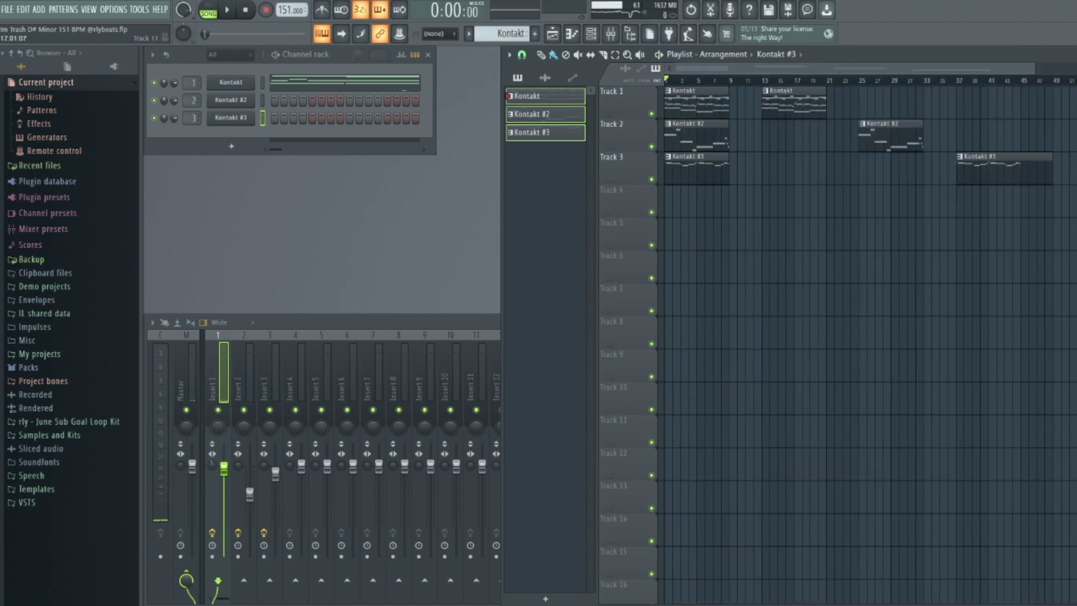
key("space")
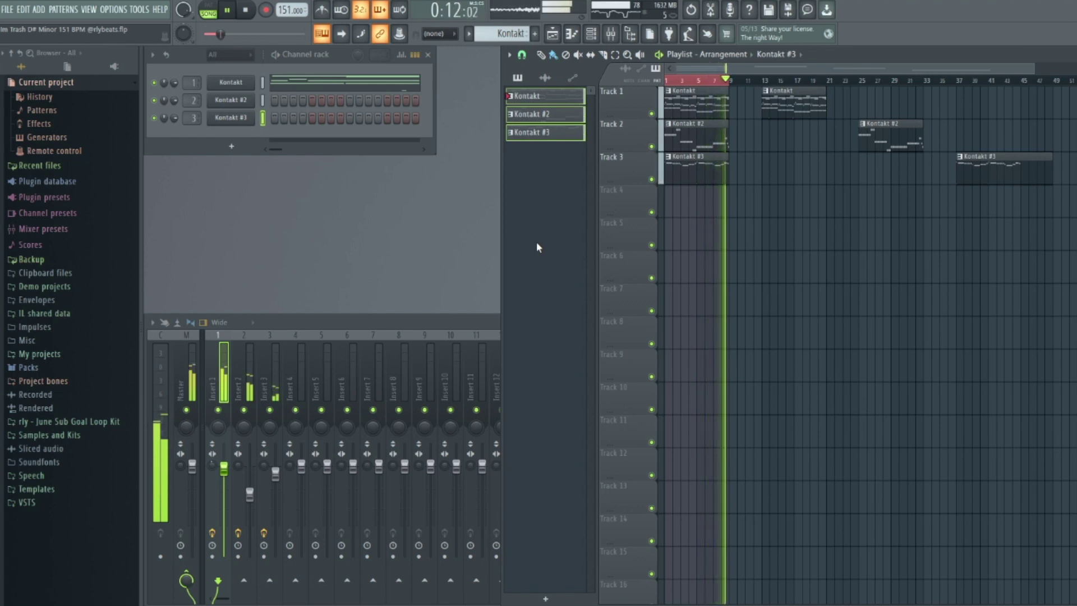
key("space")
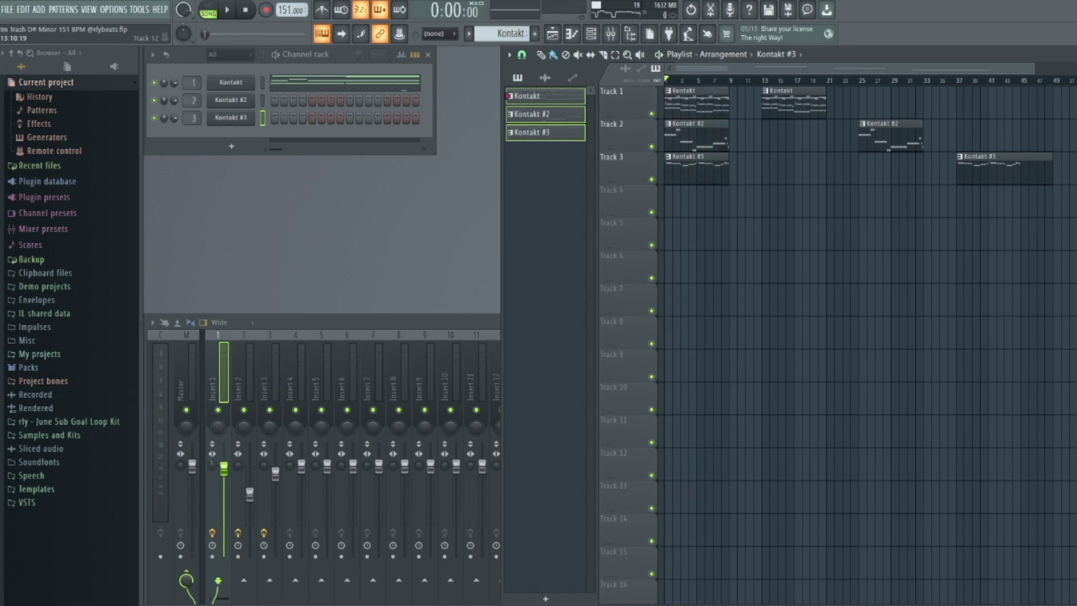